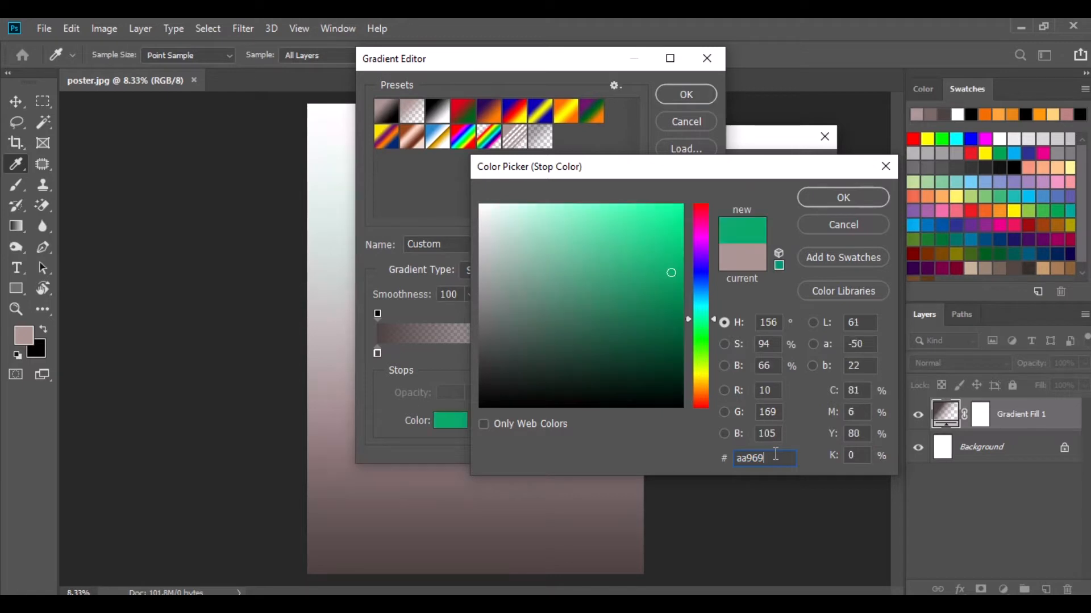
Apply the chosen dusty-pink color to the gradient's end stop and make its end opacity stop fully opaque
left_click(809, 197)
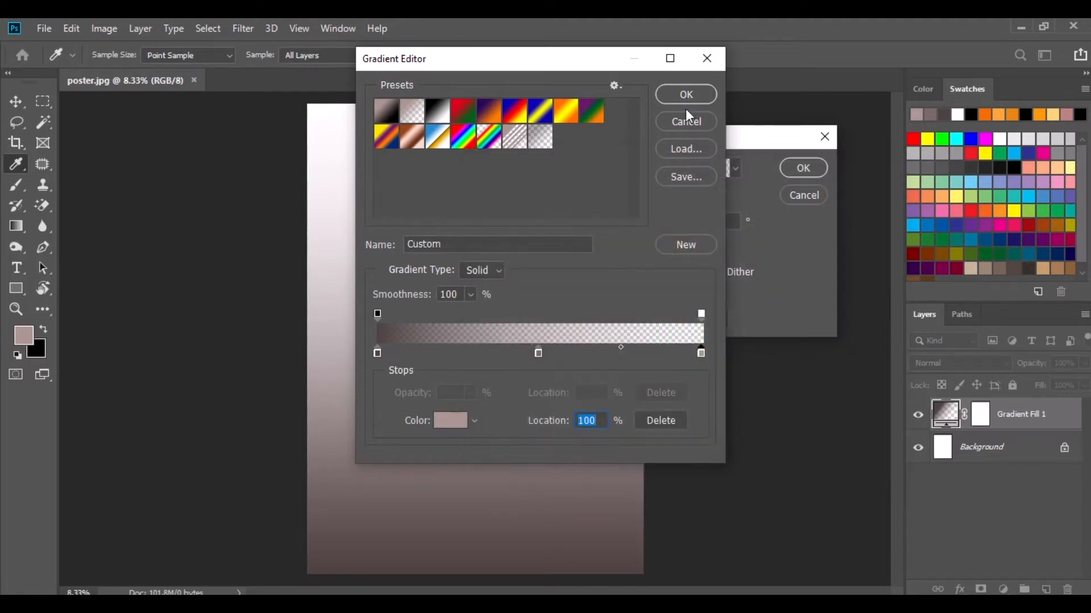
left_click(701, 315)
left_click_drag(464, 404, 565, 413)
left_click(676, 121)
Make the gradient fill Radial and reversed, with a scale of about 133%, and apply it
left_click(663, 194)
left_click(665, 221)
left_click(671, 278)
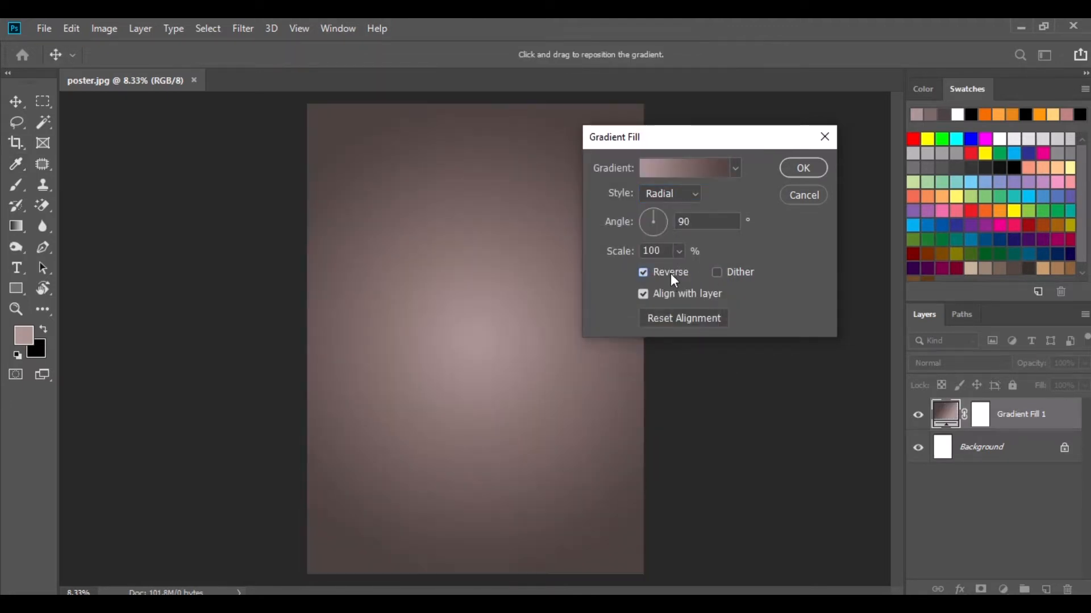
left_click(679, 251)
left_click_drag(687, 267, 681, 276)
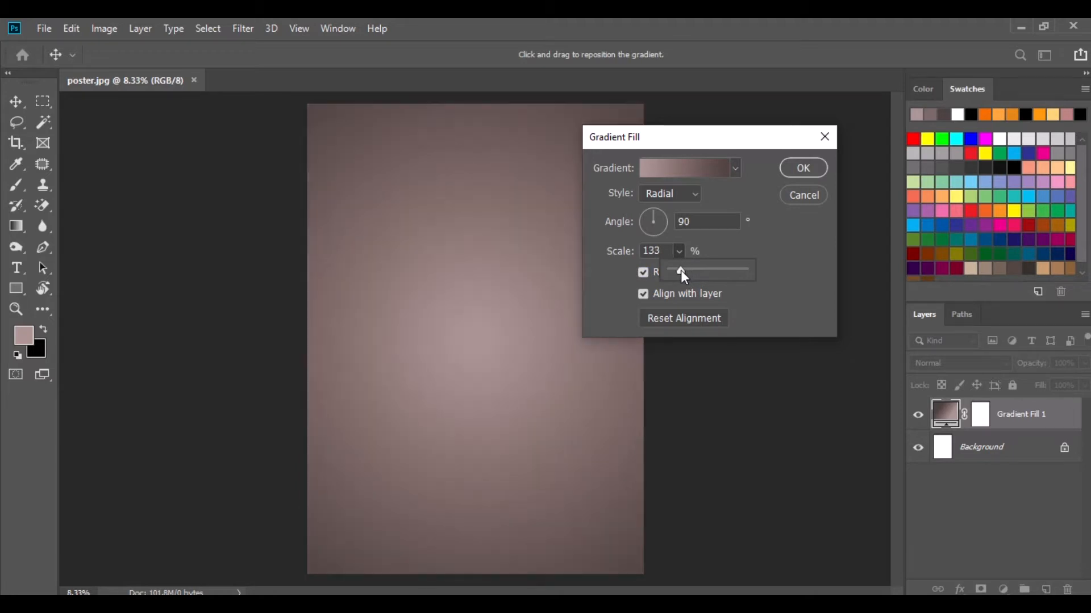
left_click(797, 166)
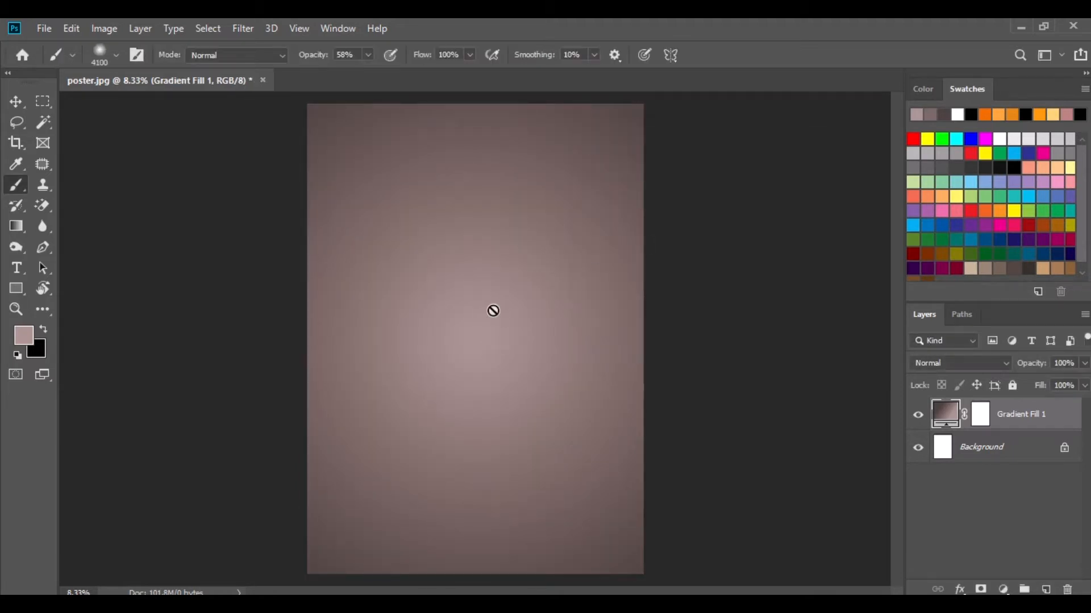
Open the modal.png image from File Explorer as a separate Photoshop document
left_click(16, 101)
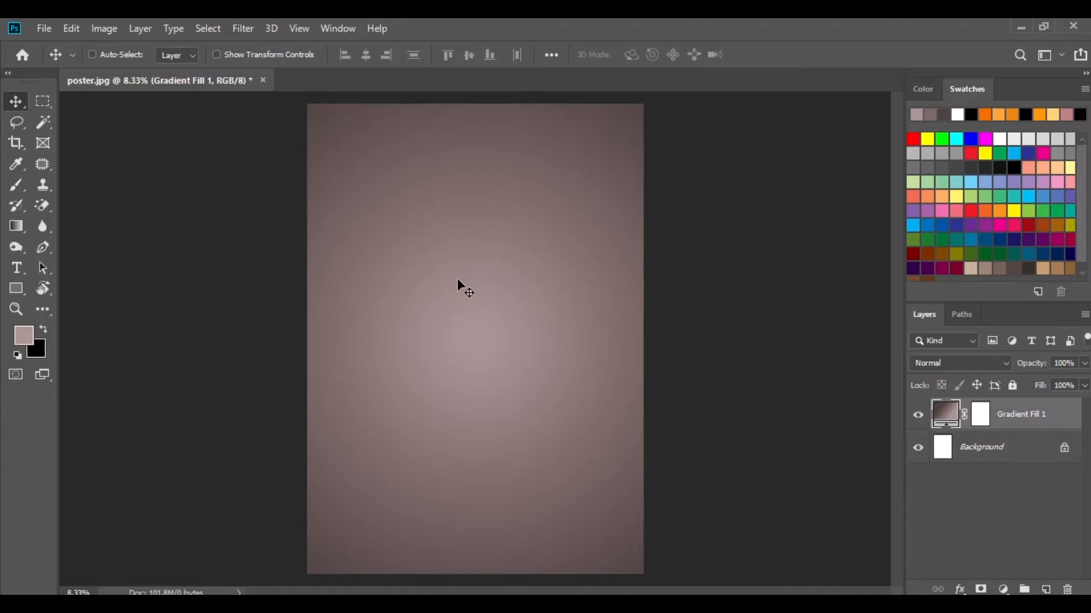
key("alt+Tab")
left_click_drag(864, 224, 418, 82)
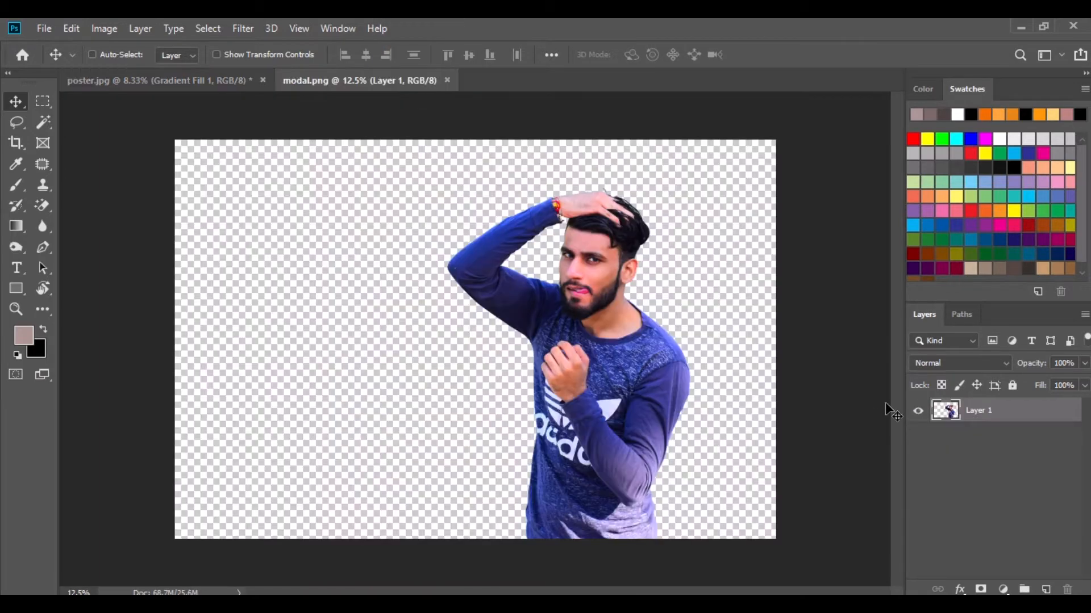
Convert the model layer to a Smart Object and copy it into the lower middle of the poster document
right_click(972, 412)
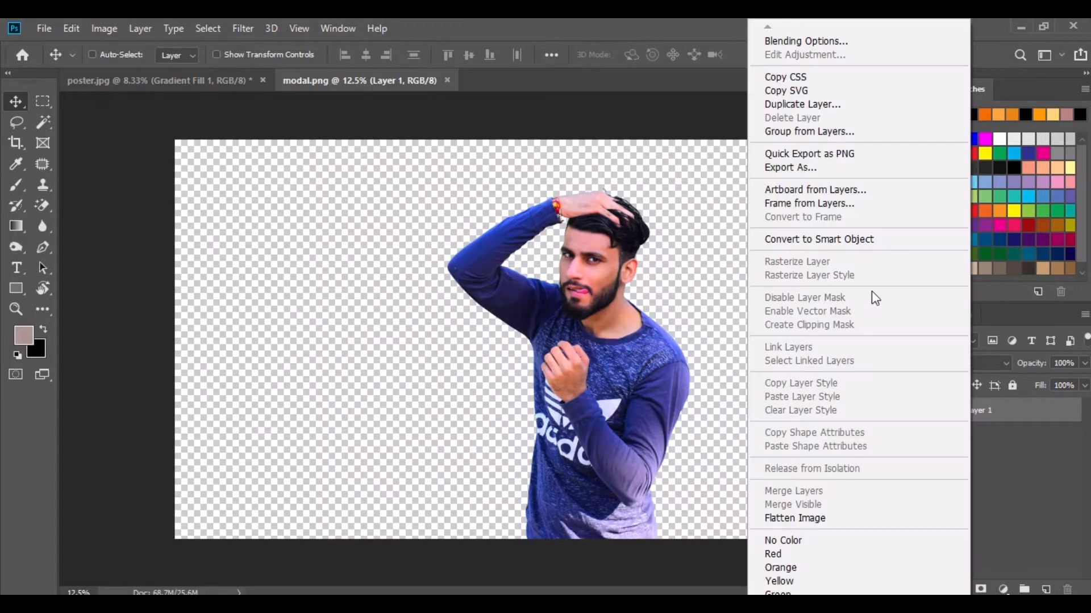
left_click(818, 239)
left_click_drag(624, 373, 465, 437)
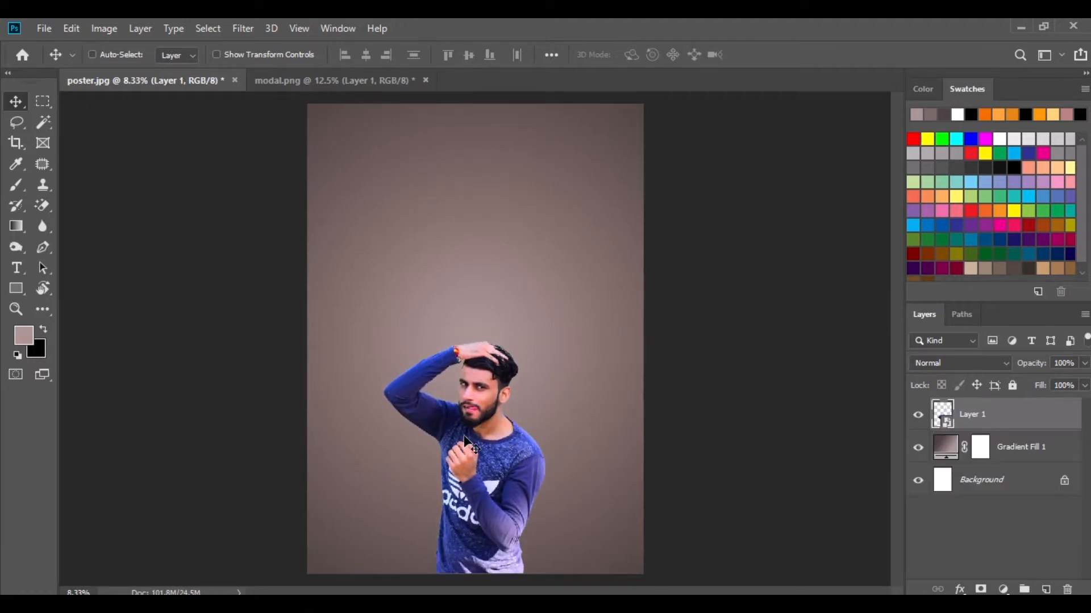
Enlarge the model with Free Transform and position him centrally, with his waist at the poster's lower edge
left_click(71, 28)
left_click(190, 375)
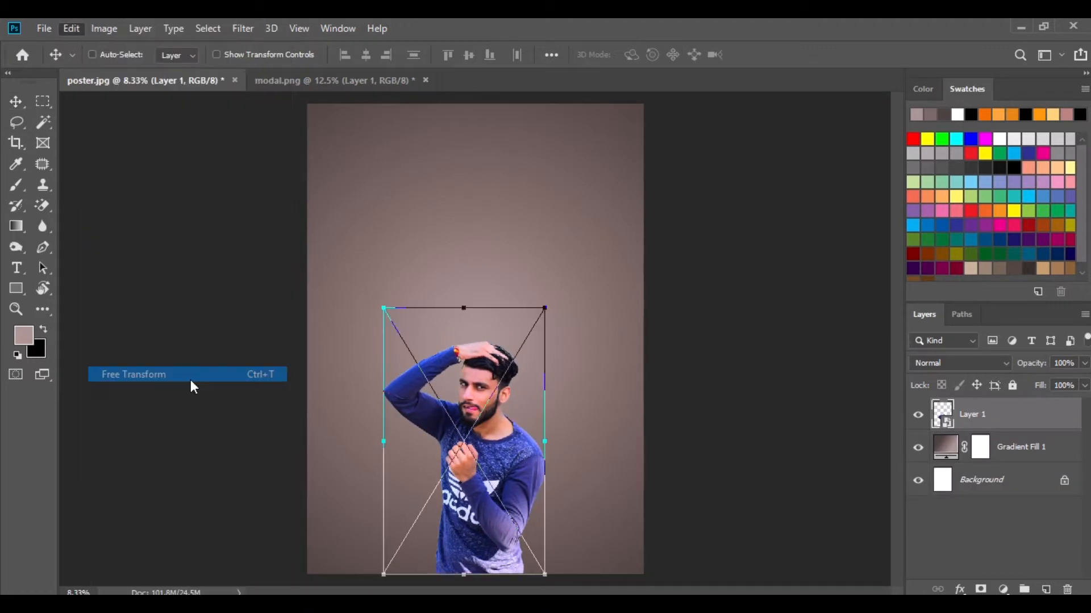
left_click(341, 56)
left_click_drag(356, 63, 438, 82)
left_click_drag(464, 473, 469, 442)
left_click_drag(362, 59, 479, 73)
left_click_drag(523, 377, 507, 342)
left_click(16, 104)
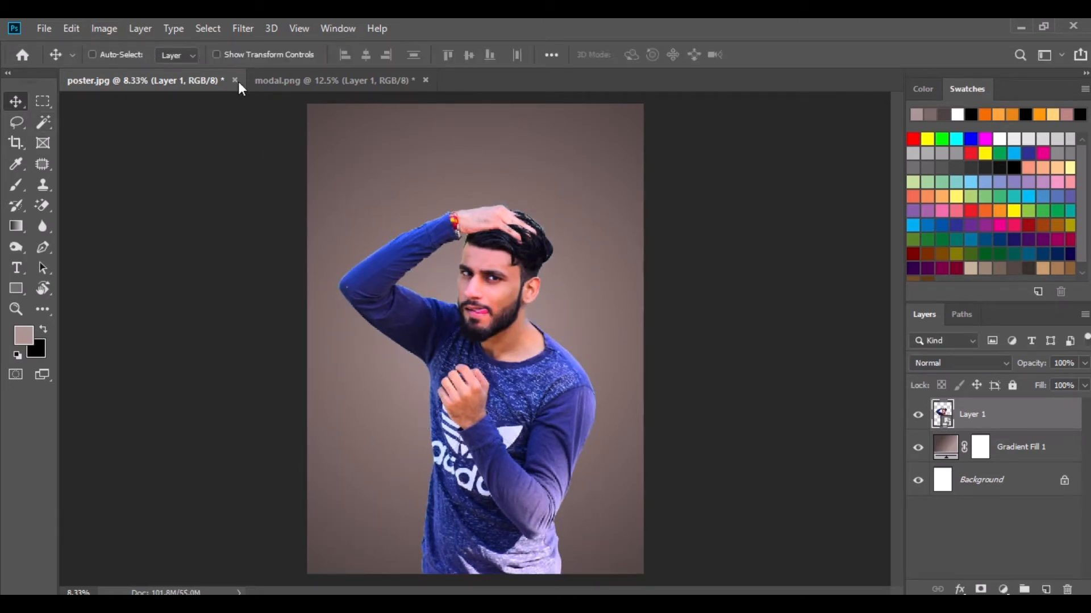
In the Camera Raw Filter for the model layer, set Highlights to -98 and Contrast to about +13, and adjust the other Basic sliders
left_click(242, 29)
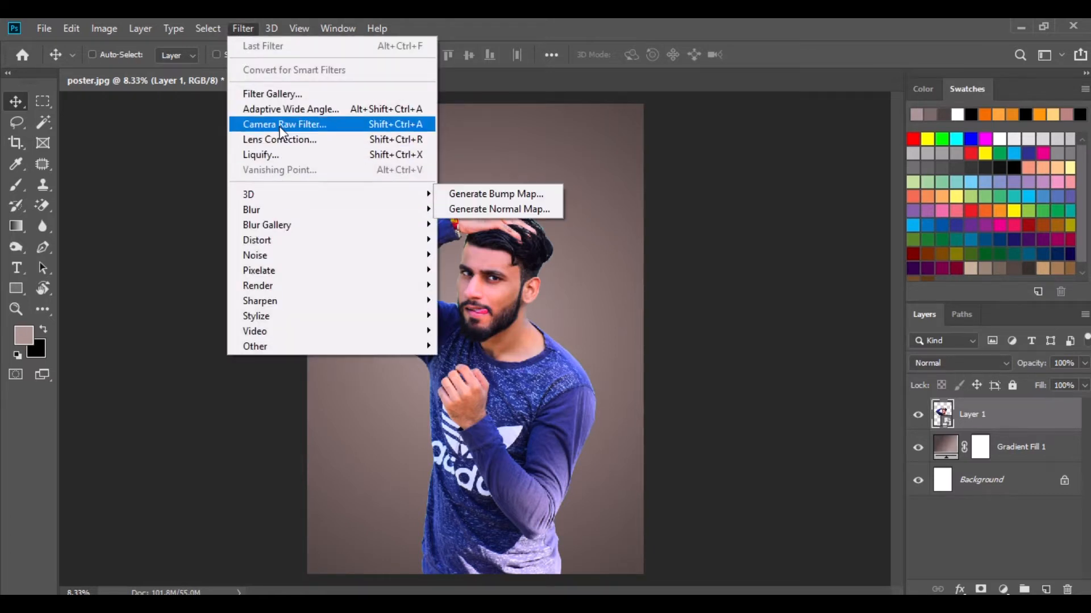
left_click(279, 125)
left_click_drag(918, 452, 852, 451)
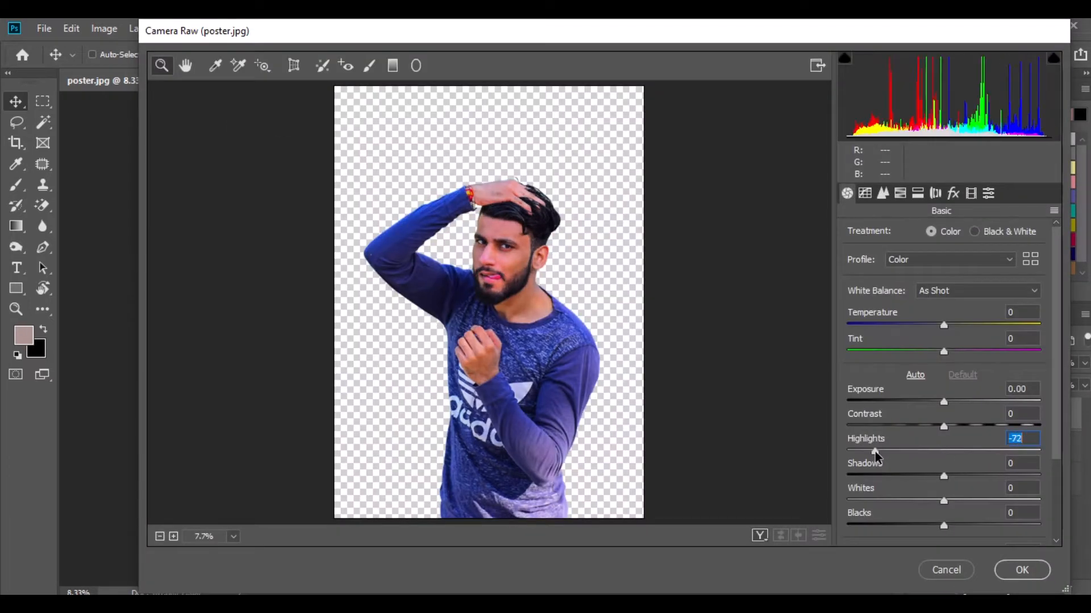
left_click_drag(945, 426, 957, 427)
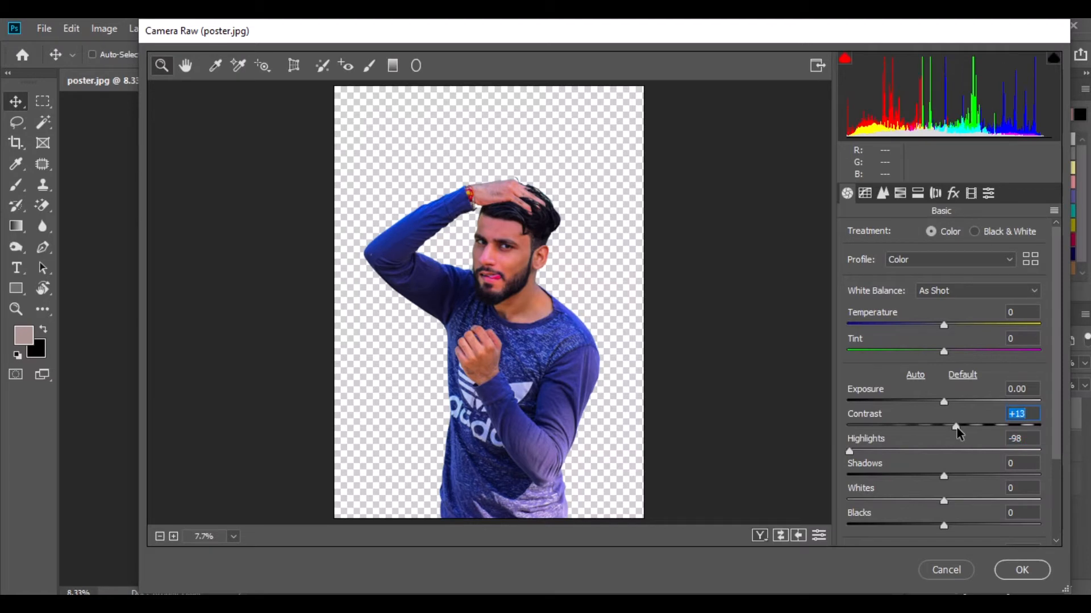
left_click_drag(945, 481, 935, 528)
scroll(954, 498, "down", 2)
left_click_drag(944, 487, 969, 496)
Set HSL saturation to Reds -16, Oranges -28, Blues about -19, Purples -27 and Magentas -29, and apply the filter
left_click(900, 194)
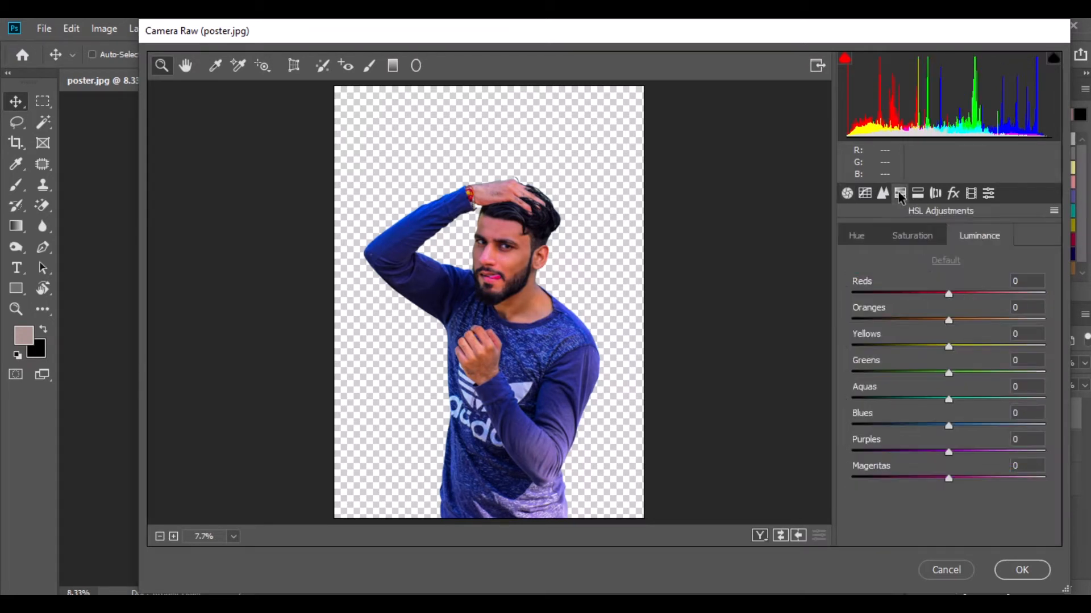
left_click(909, 237)
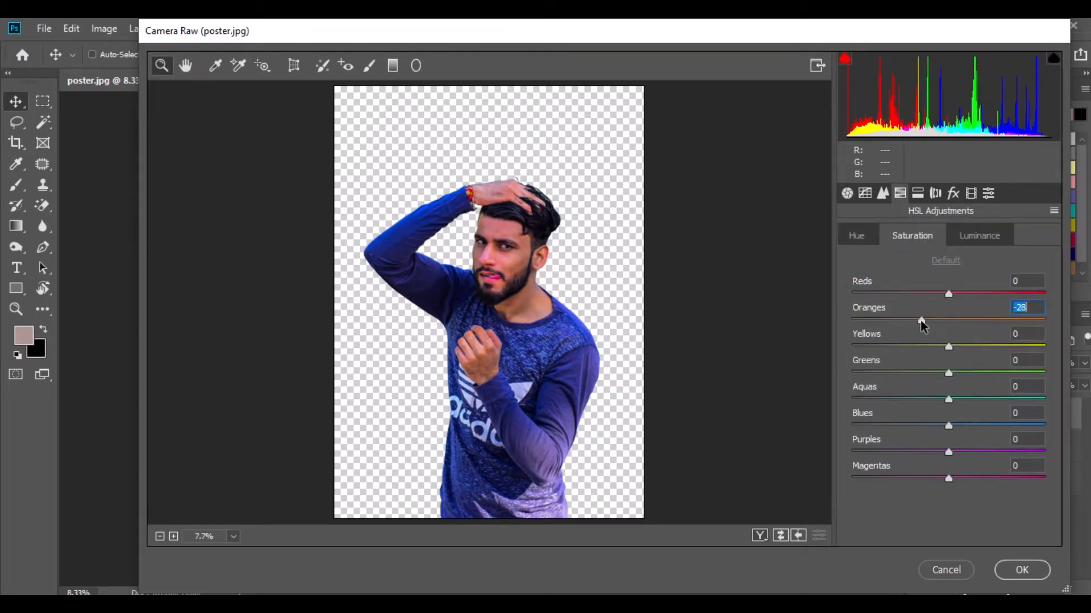
left_click_drag(949, 451, 921, 453)
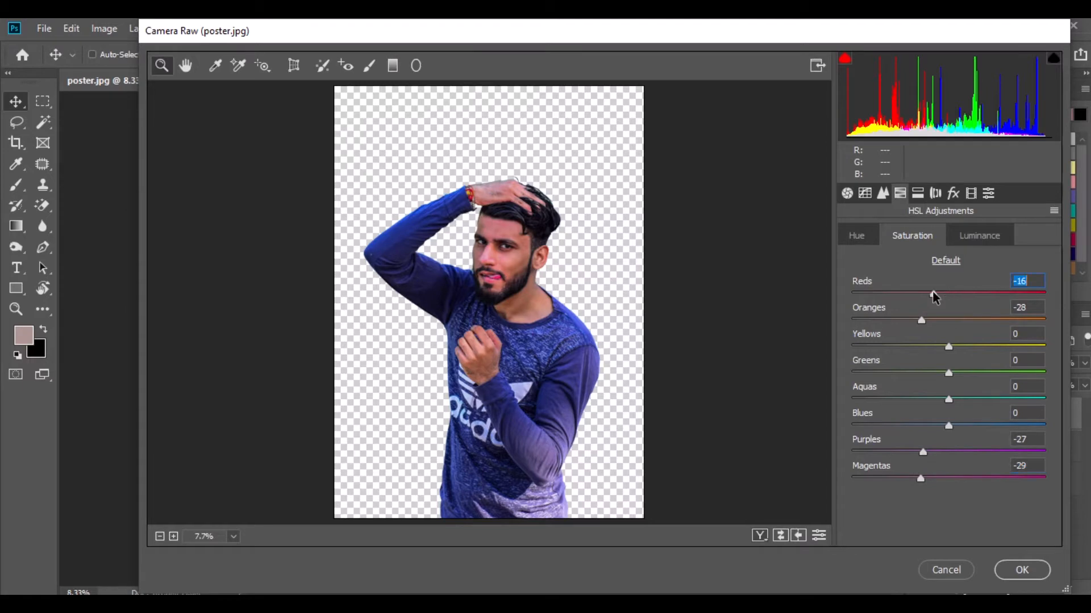
left_click_drag(948, 423, 927, 423)
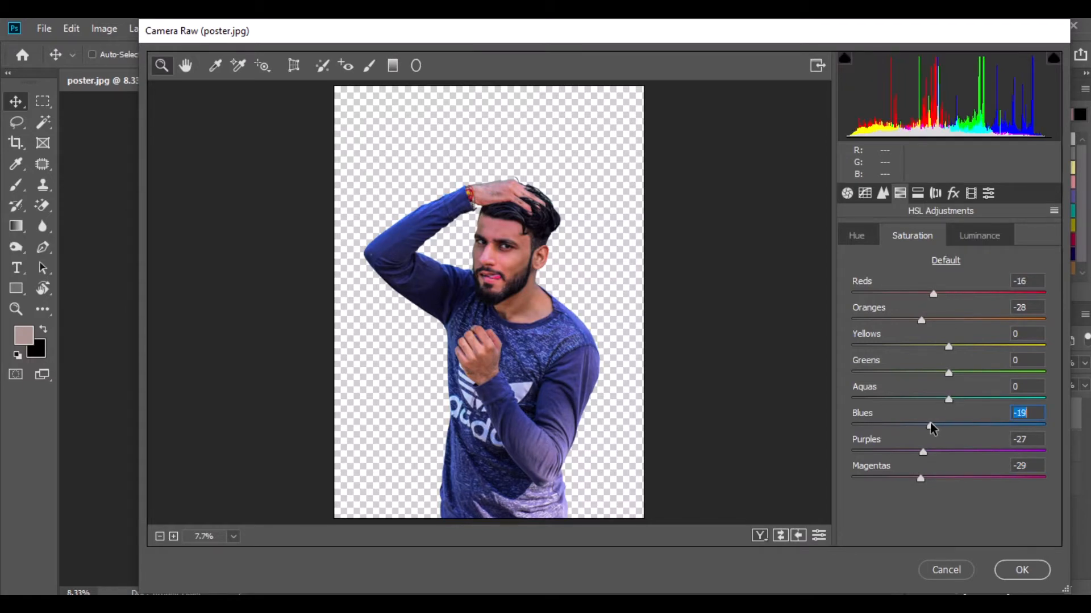
left_click(1021, 570)
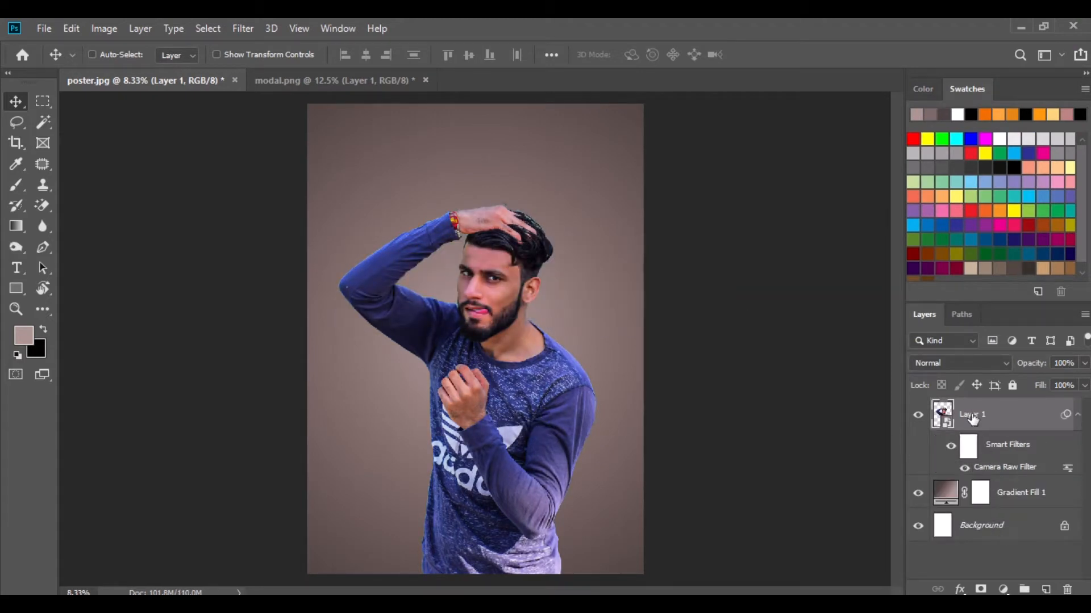
Add a new Overlay layer above the model, fill it with 50% Gray and clip it to the model layer
left_click(1044, 589)
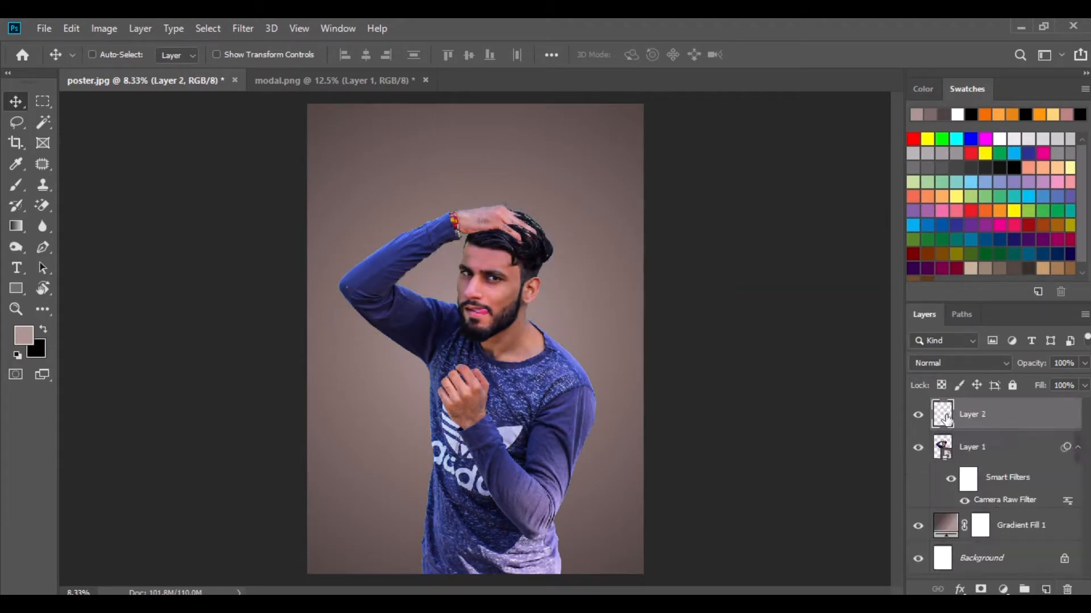
left_click(959, 363)
left_click(931, 393)
left_click(71, 28)
left_click(146, 272)
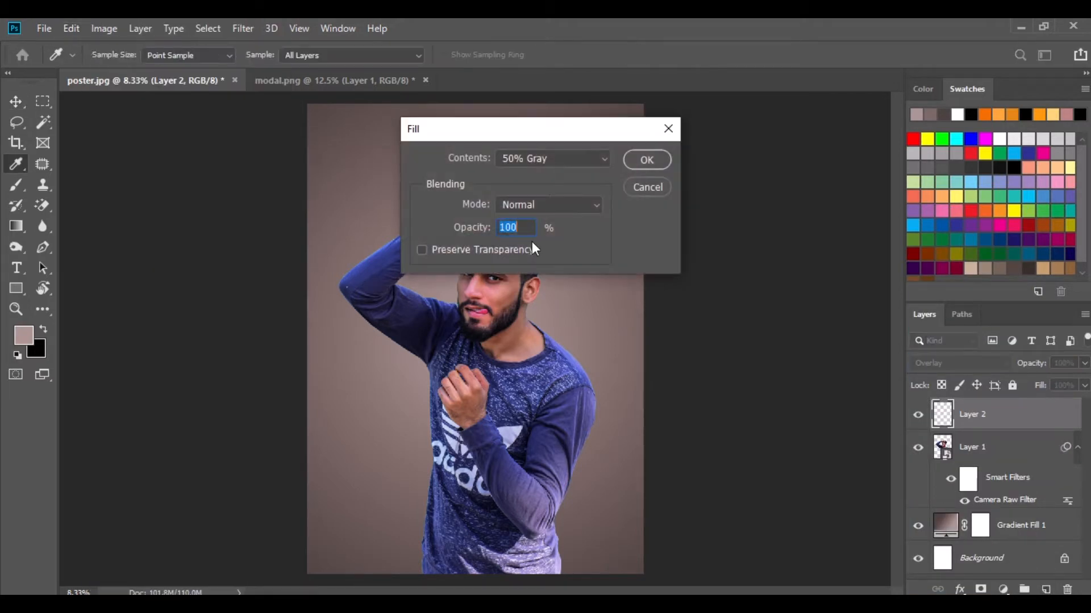
left_click(646, 159)
key("v")
right_click(967, 414)
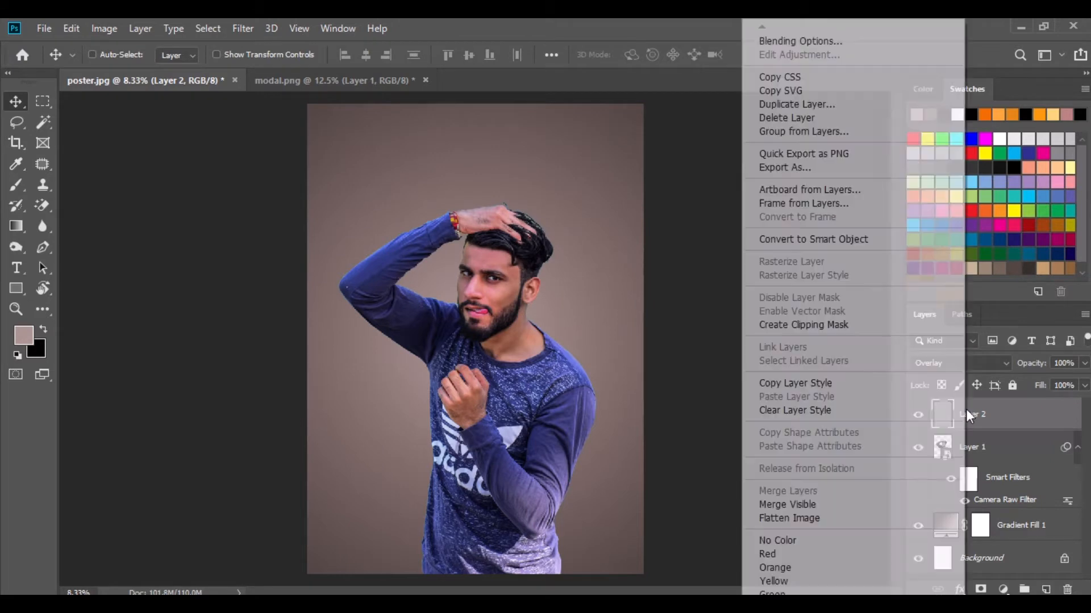
left_click(781, 325)
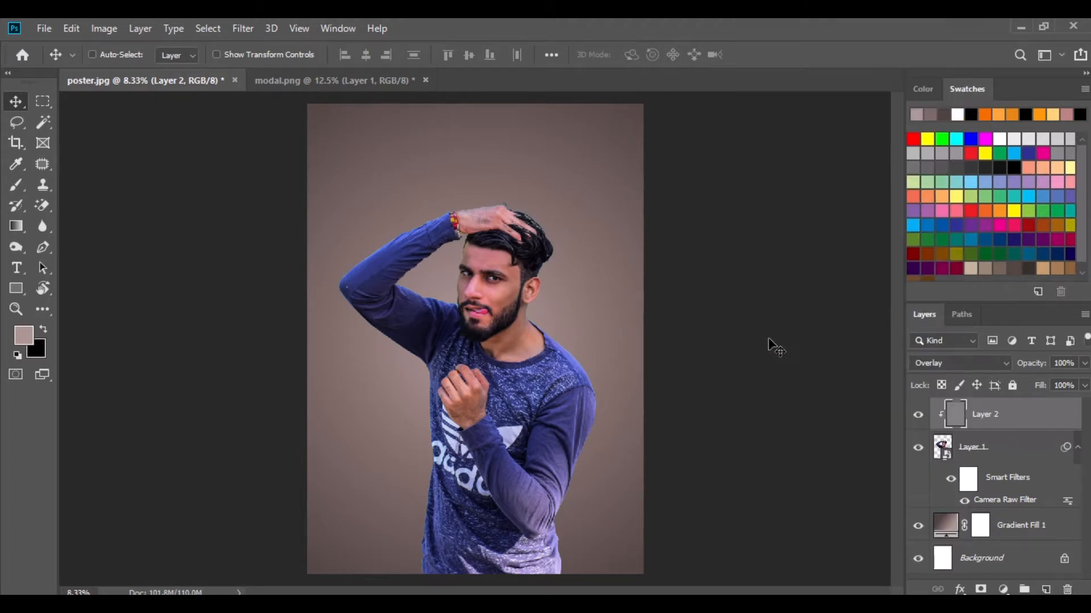
Burn the shadows on the shirt's shoulder and upper sleeve using the Highlights range, 50% exposure and a 300-pixel brush
key("ctrl+plus")
key("ctrl+plus")
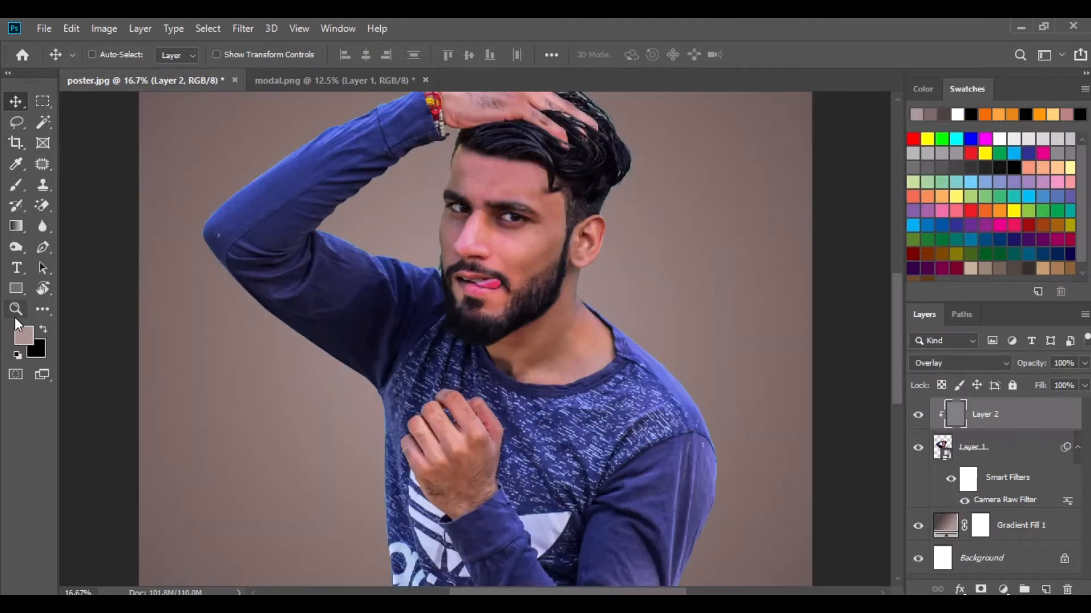
right_click(17, 250)
left_click(58, 260)
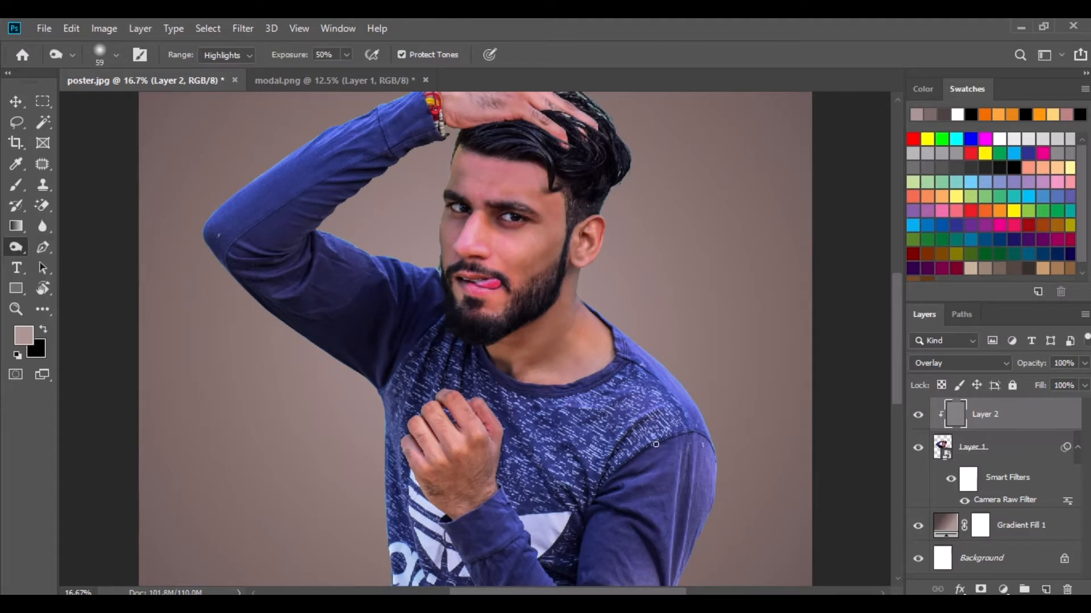
key("ctrl+plus")
key("ctrl+plus")
left_click_drag(693, 448, 605, 332)
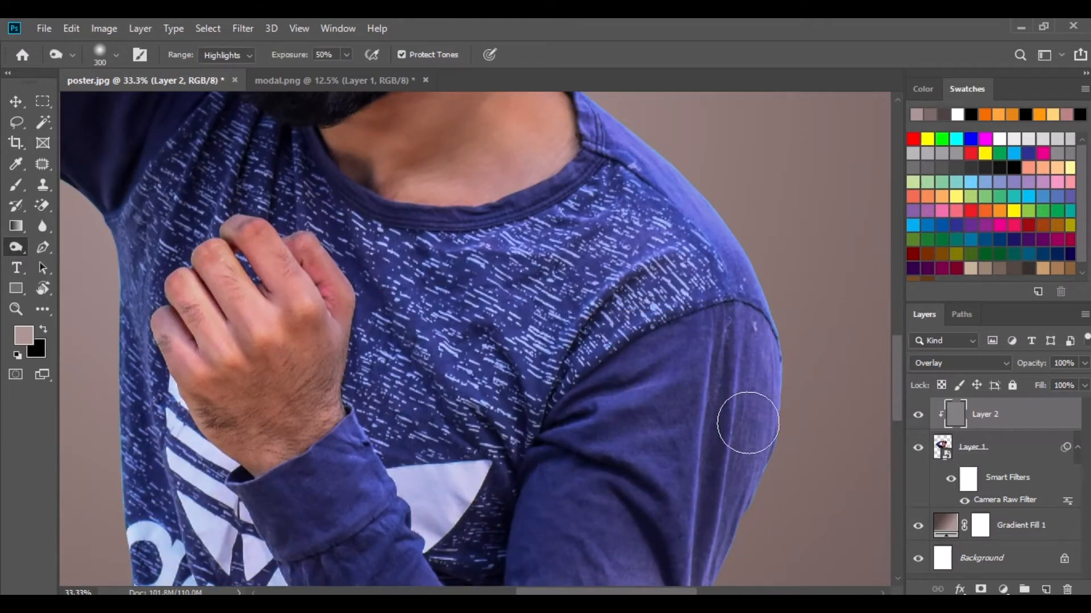
key("bracketright")
mouse_move(671, 210)
left_mouse_down()
mouse_move(726, 368)
mouse_move(707, 378)
mouse_move(693, 506)
left_mouse_up()
Burn the folds of the bent forearm's sleeve and the lower hem of the shirt
left_click_drag(554, 456, 571, 217)
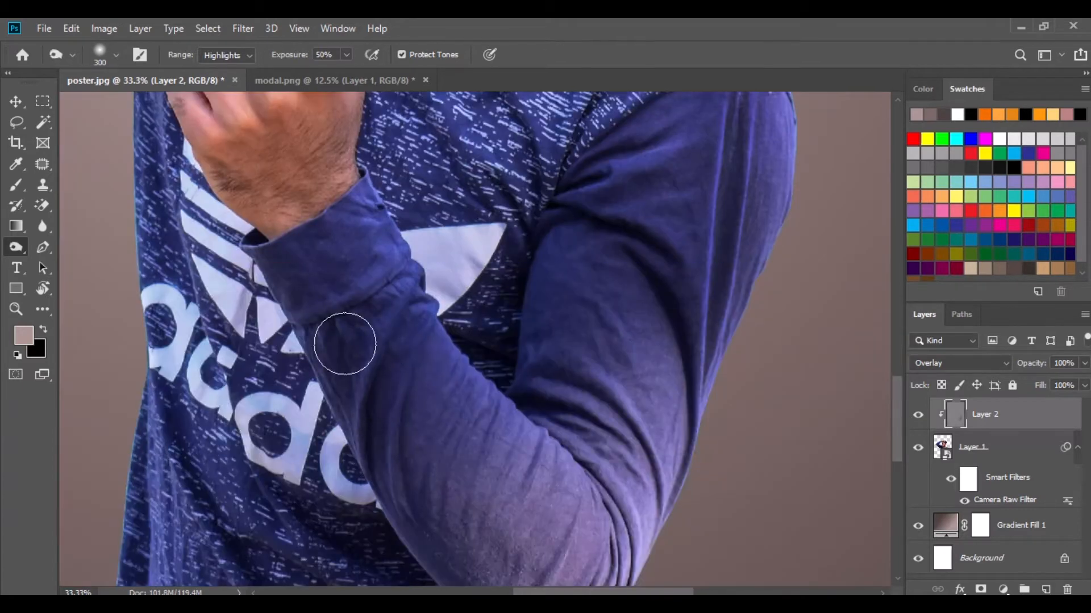
mouse_move(402, 353)
left_mouse_down()
mouse_move(414, 523)
mouse_move(484, 461)
mouse_move(542, 471)
mouse_move(645, 427)
mouse_move(624, 511)
mouse_move(645, 501)
mouse_move(609, 463)
left_mouse_up()
left_click_drag(482, 520, 499, 324)
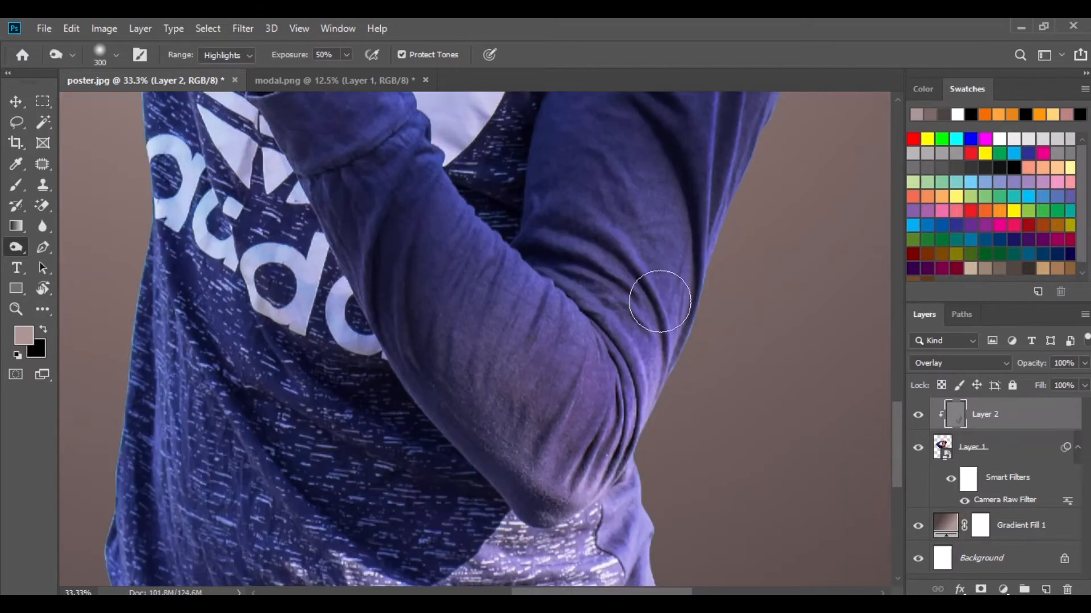
scroll(702, 392, "down", 3)
mouse_move(702, 392)
left_mouse_down()
mouse_move(602, 441)
mouse_move(369, 443)
mouse_move(386, 409)
left_mouse_up()
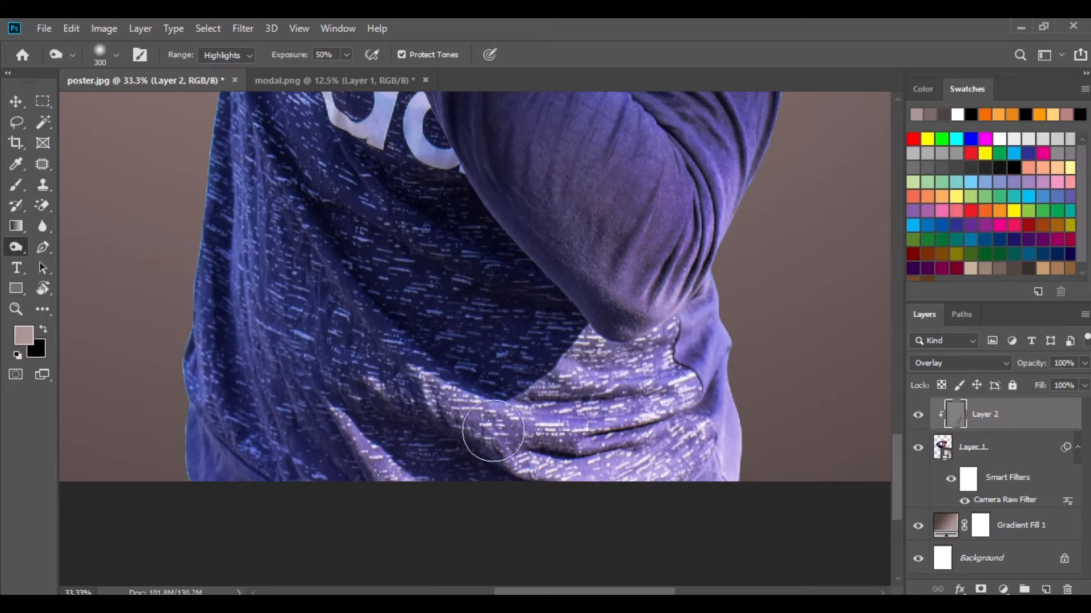
Burn the shaded side of the shirt's torso from below the chest down to the hem
left_click_drag(244, 135, 264, 437)
left_click_drag(252, 170, 313, 377)
left_click_drag(312, 189, 324, 123)
left_click_drag(424, 198, 476, 430)
left_click_drag(458, 176, 456, 392)
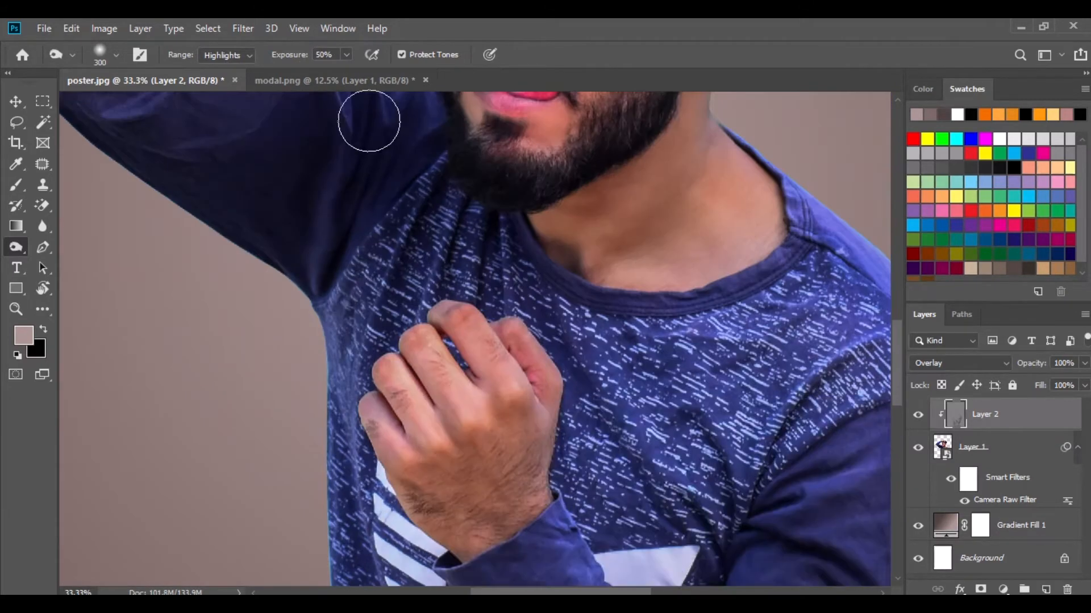
Burn the shadows on the raised arm's sleeve and around the model's face
left_click_drag(368, 124, 449, 339)
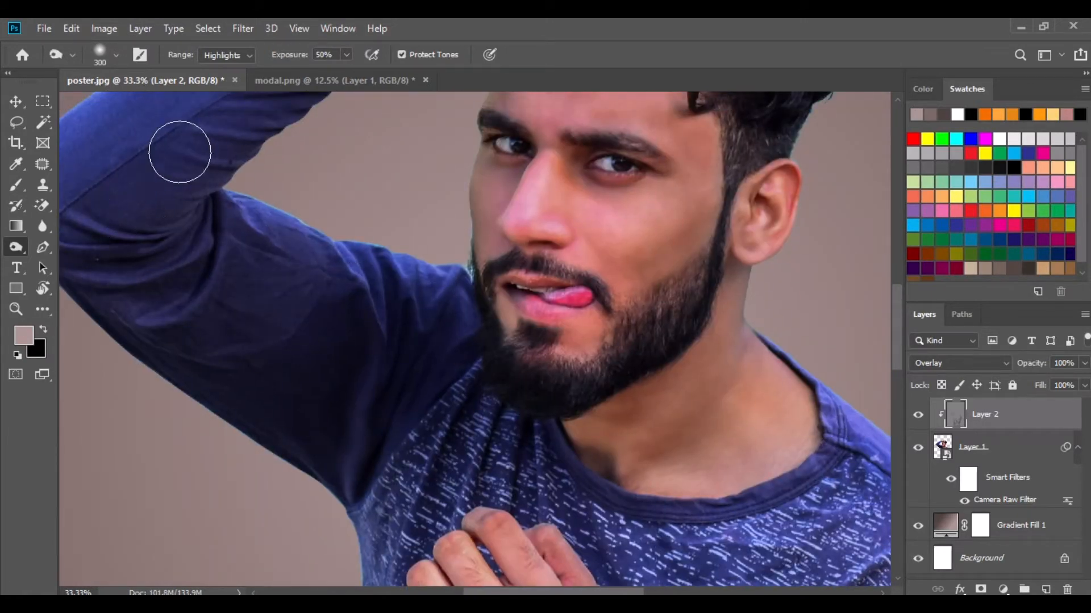
left_click_drag(657, 235, 634, 340)
left_click_drag(428, 153, 437, 285)
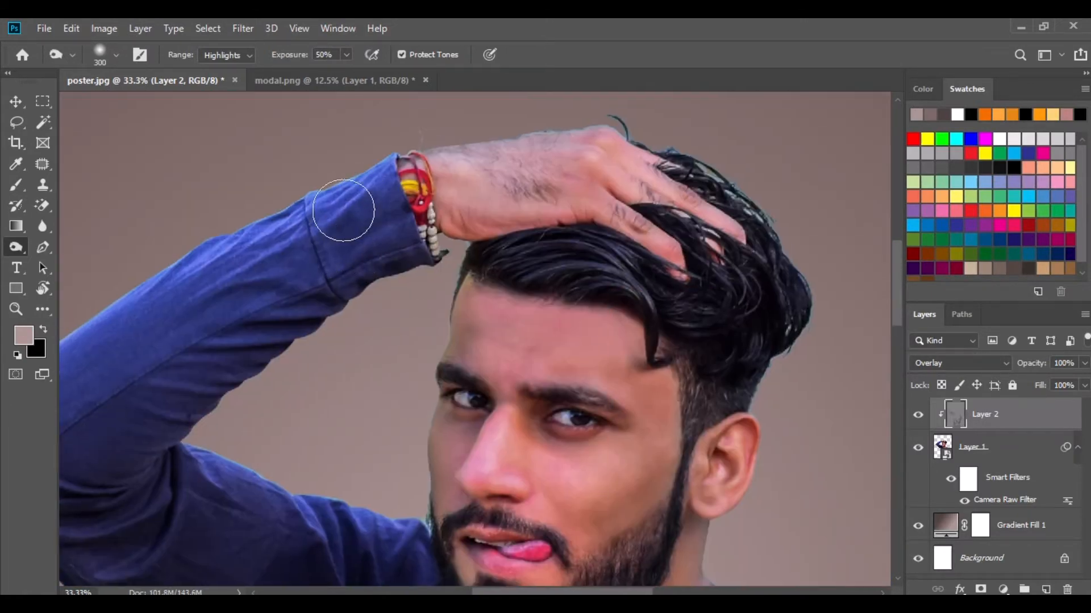
Dodge the model's cheek with the Midtones range at 21% exposure, and compare the image with and without the gray layer
right_click(14, 248)
left_click(50, 246)
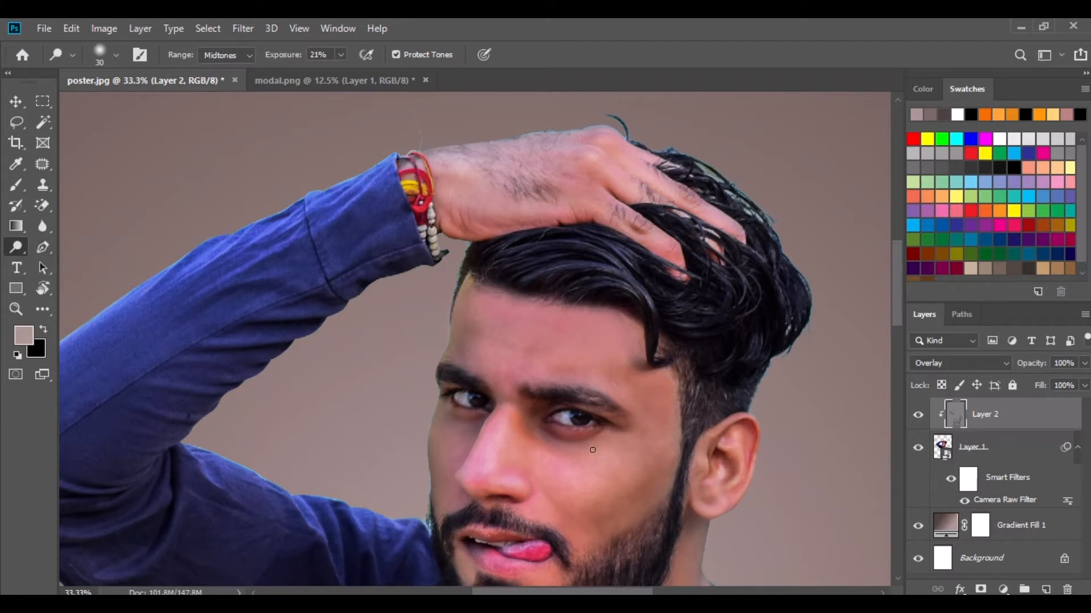
mouse_move(642, 415)
left_mouse_down()
mouse_move(560, 487)
mouse_move(638, 419)
mouse_move(619, 467)
mouse_move(450, 456)
mouse_move(651, 514)
left_mouse_up()
key("ctrl+minus")
key("ctrl+minus")
key("ctrl+minus")
key("ctrl+minus")
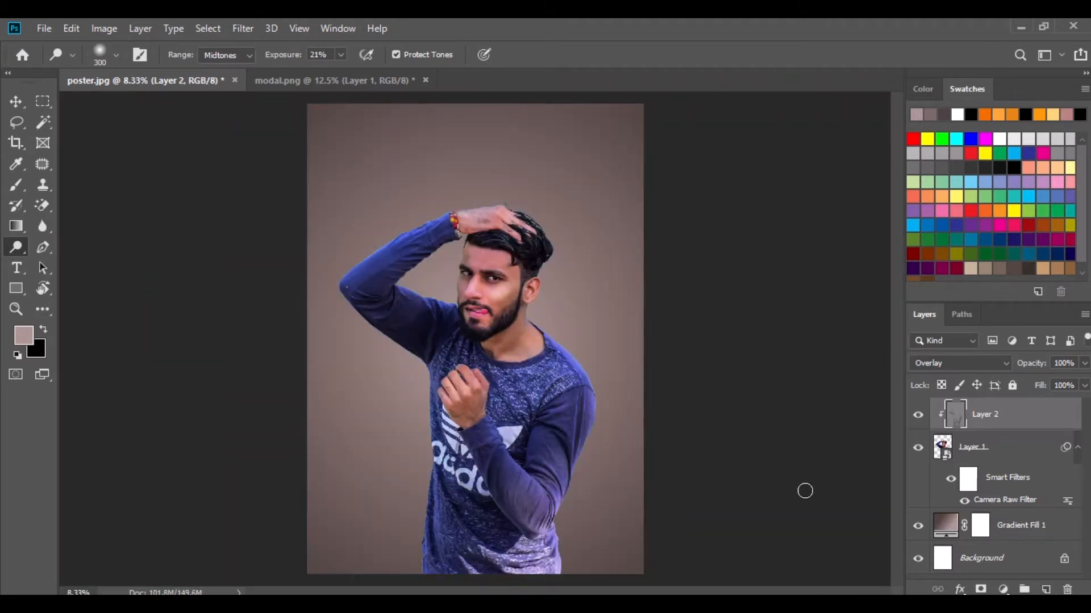
left_click(918, 415)
left_click(918, 416)
Open the monkey image 8-print-advertising-coffee-cafe and copy the monkey into the poster, placing it on the model's raised forearm
left_click(16, 101)
left_click(434, 605)
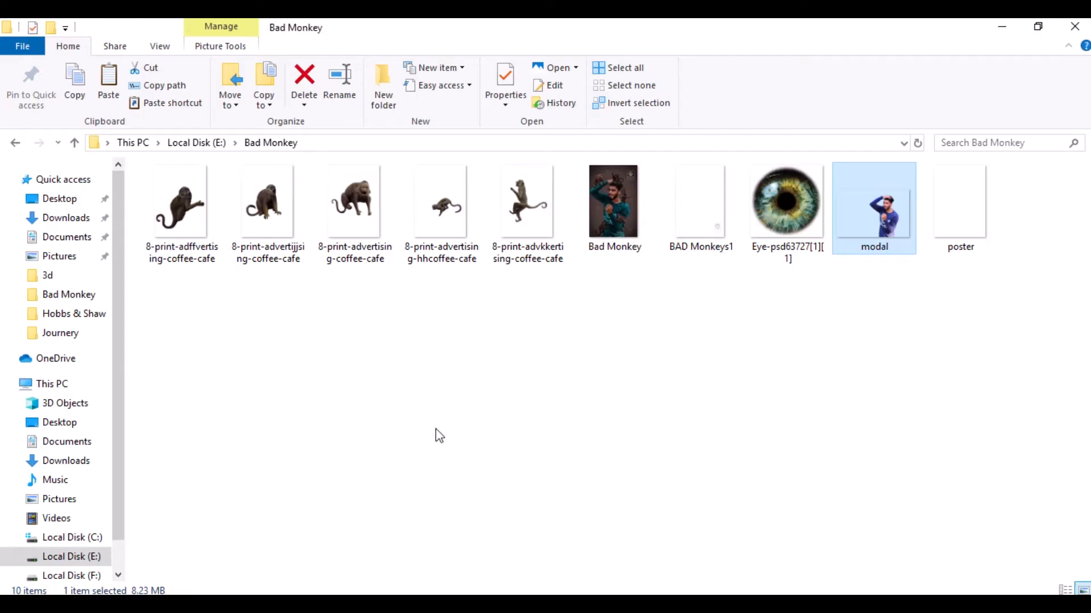
left_click_drag(341, 214, 469, 76)
left_click_drag(449, 233, 294, 92)
left_click_drag(210, 73, 407, 210)
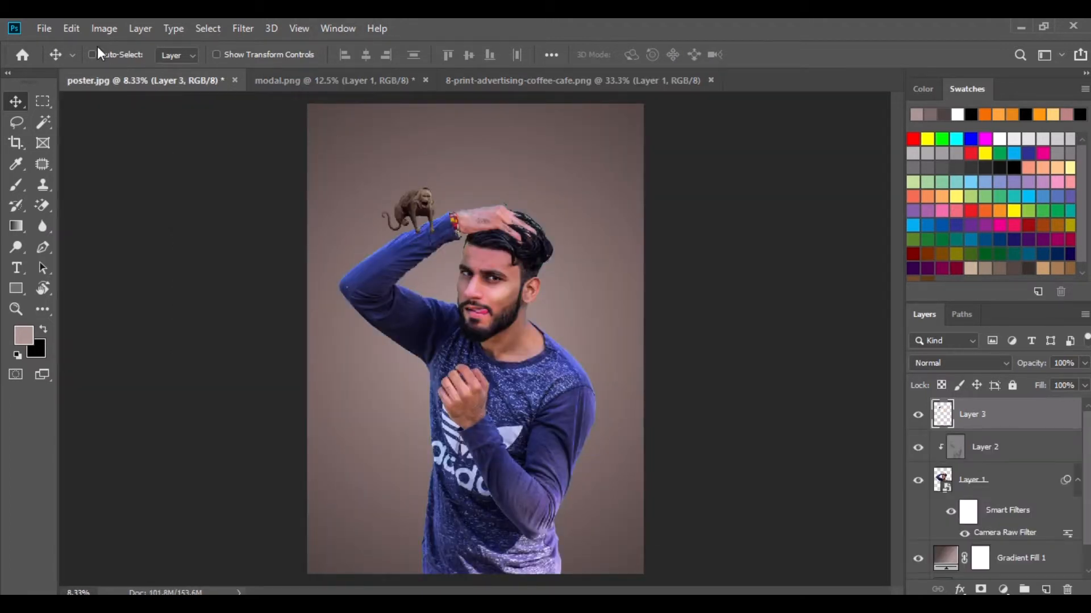
Free-transform the monkey on the raised forearm: enlarge it, flip it horizontally and place it on top of the model's head
left_click(72, 28)
left_click(177, 375)
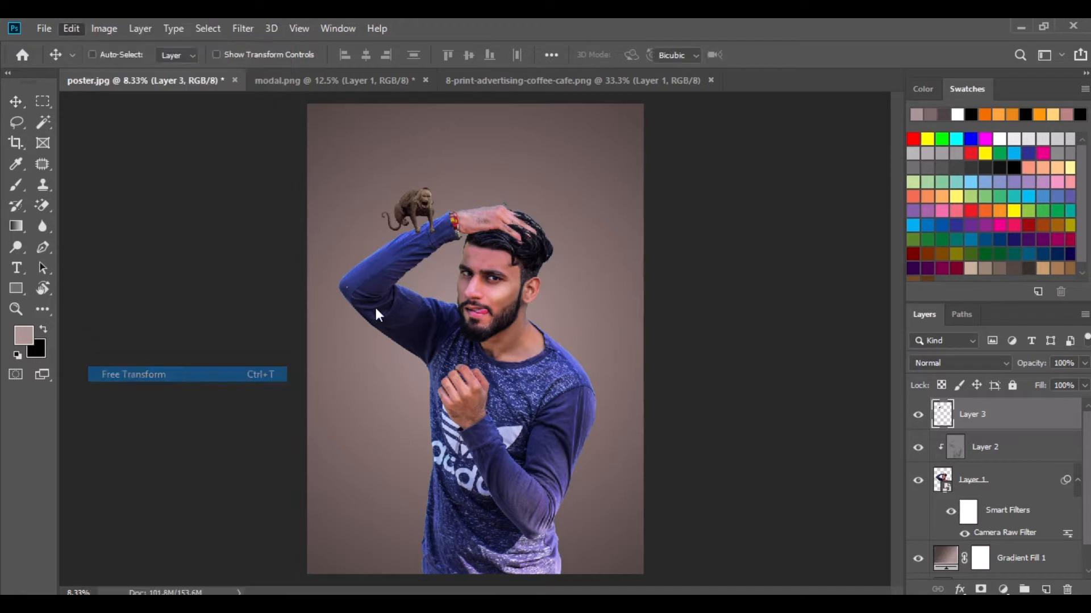
left_click_drag(435, 237, 453, 254)
left_click_drag(473, 206, 469, 183)
left_click_drag(417, 212, 549, 231)
right_click(485, 181)
left_click(532, 379)
left_click_drag(607, 172, 602, 170)
left_click_drag(532, 240, 563, 271)
left_click(19, 103)
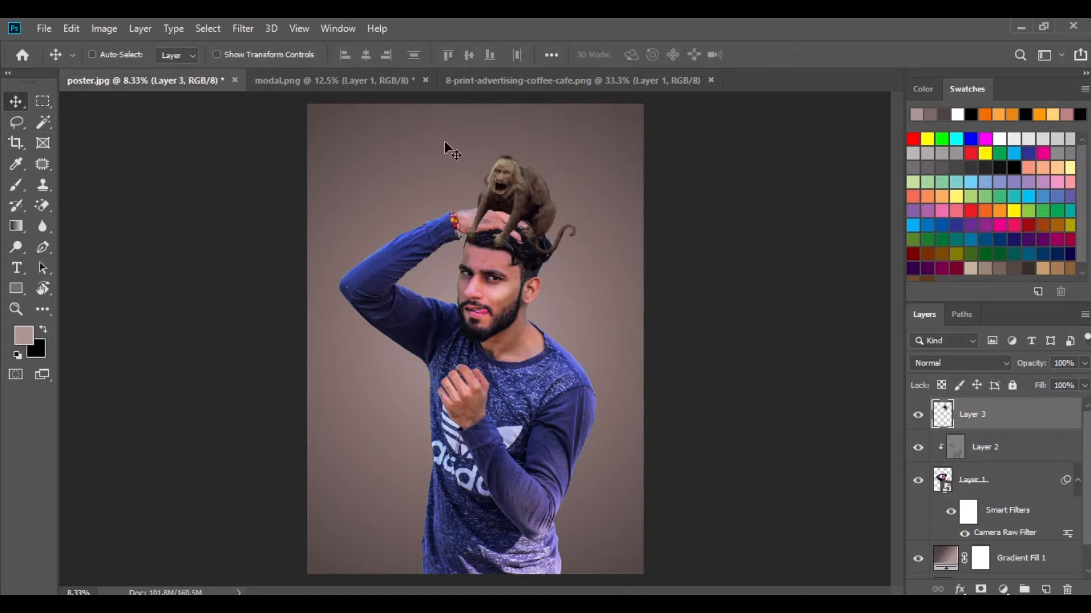
Apply a Camera Raw filter to the head monkey with Clarity +33, Blacks -21 and Contrast -68
left_click(244, 30)
left_click(292, 124)
scroll(953, 519, "down", 3)
left_click_drag(961, 458, 976, 458)
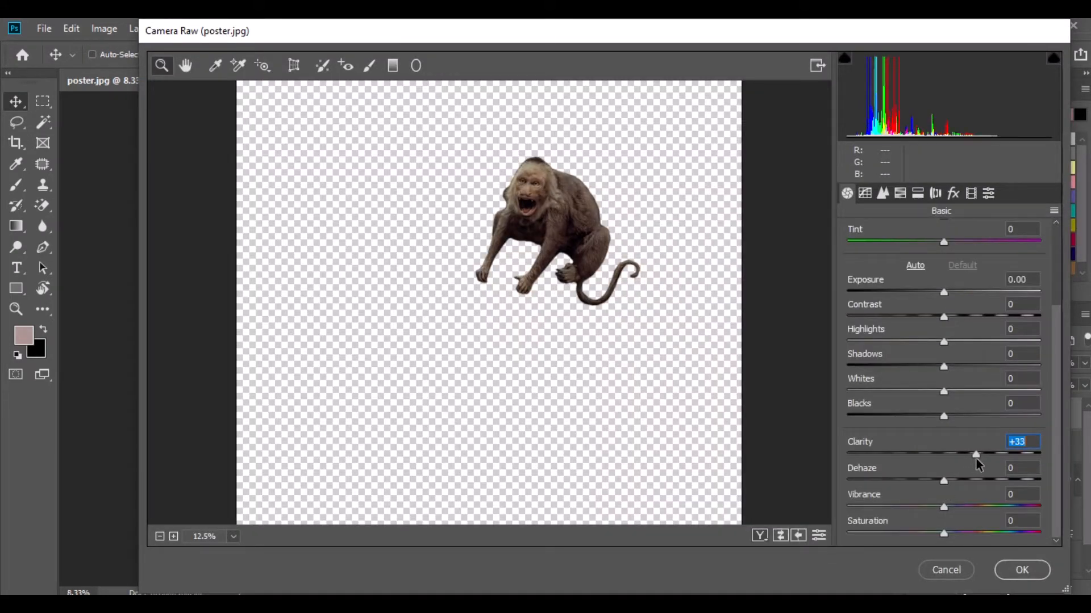
left_click_drag(944, 416, 925, 418)
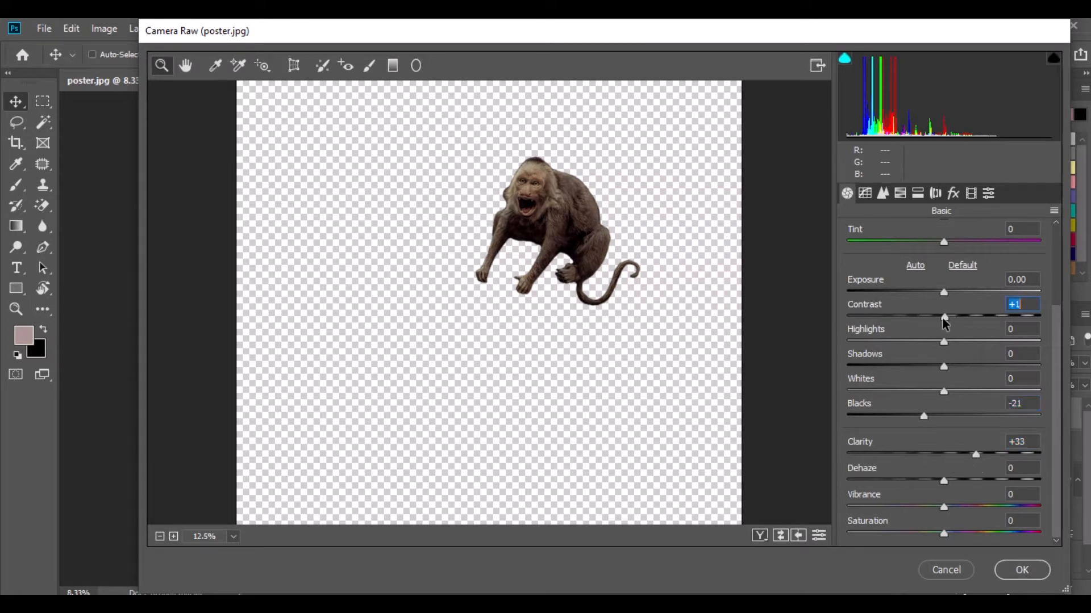
left_click_drag(941, 318, 879, 330)
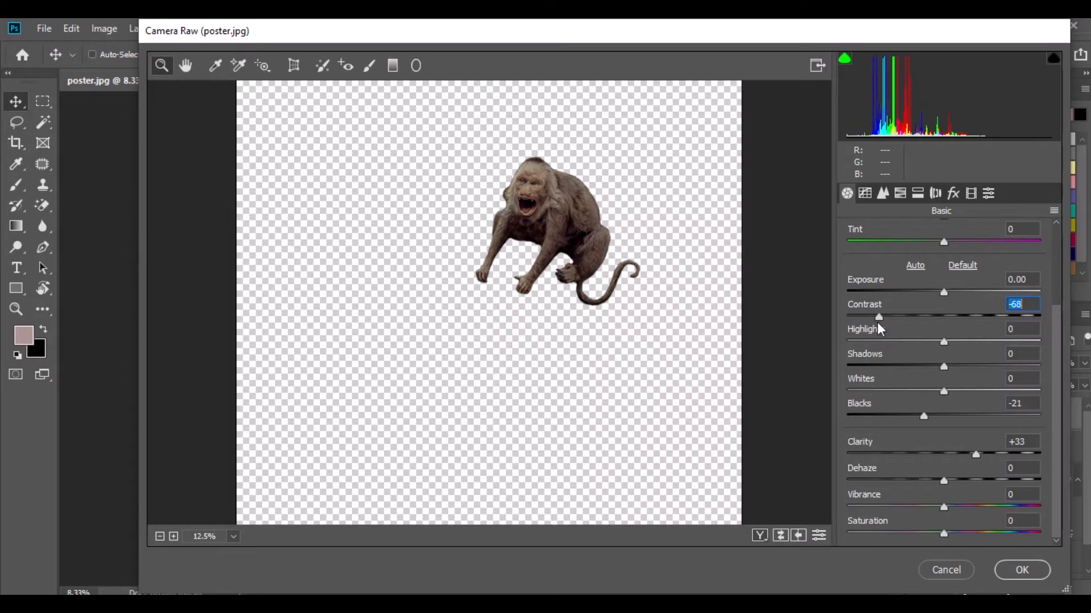
left_click(1031, 568)
Brighten the head monkey with Curves, setting the midpoint to input 119 and output 132
left_click(102, 30)
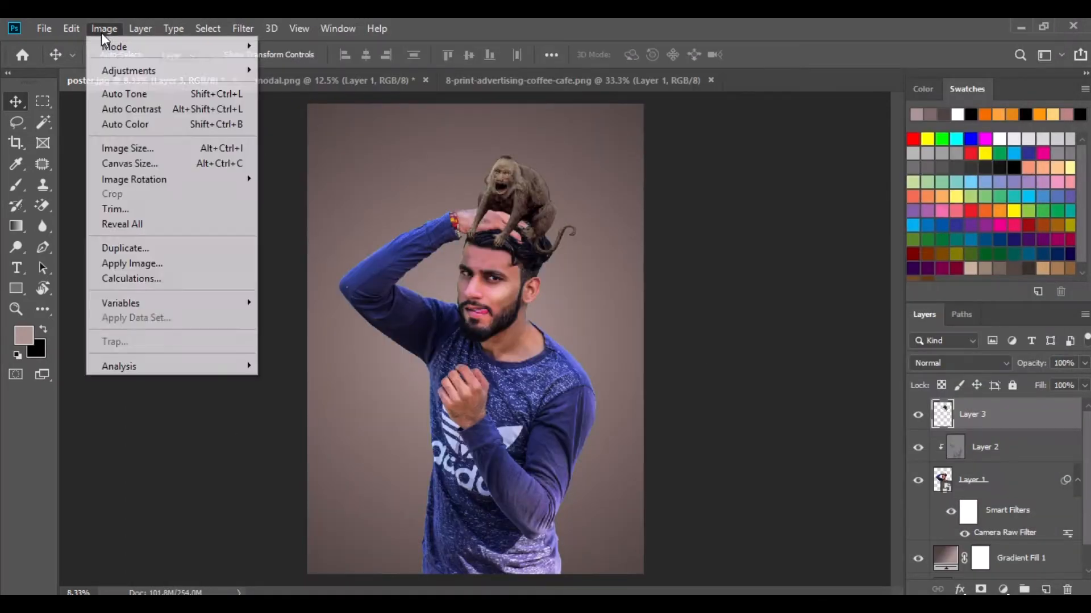
mouse_move(120, 68)
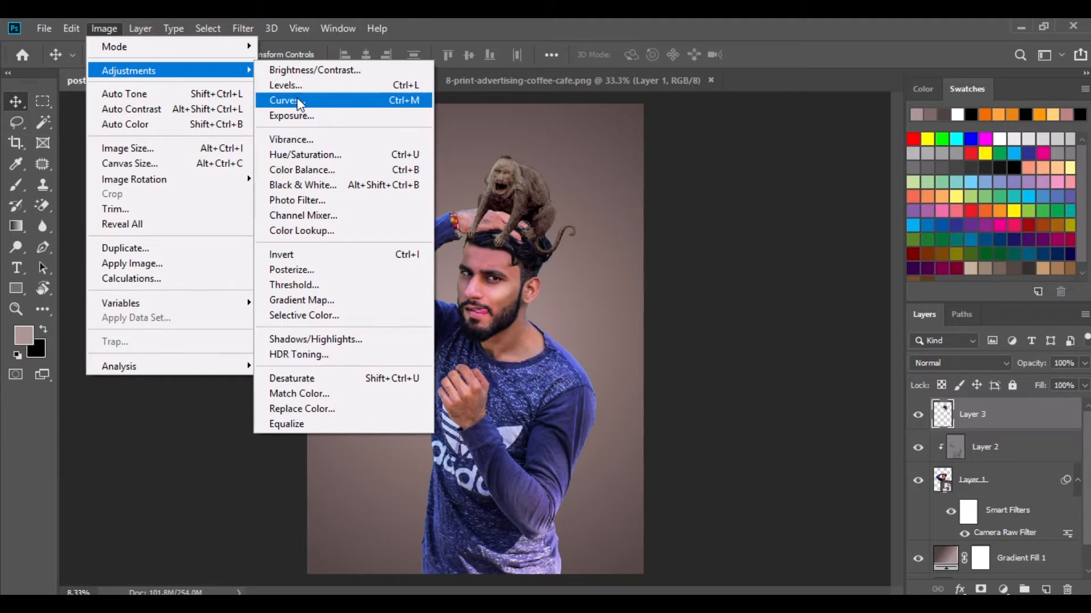
left_click(299, 102)
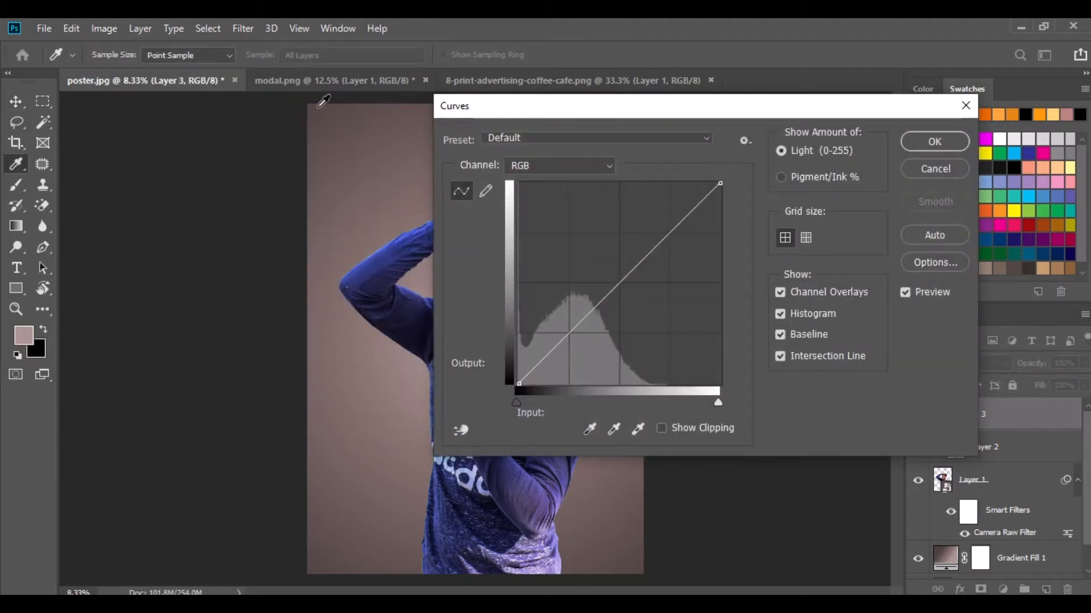
left_click_drag(621, 282, 624, 289)
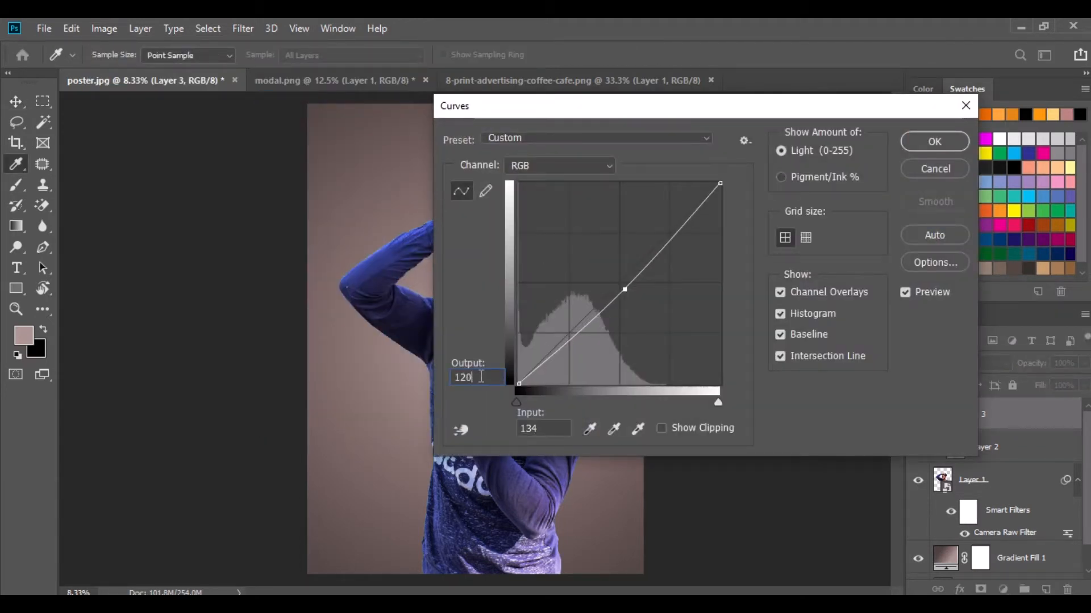
type("32")
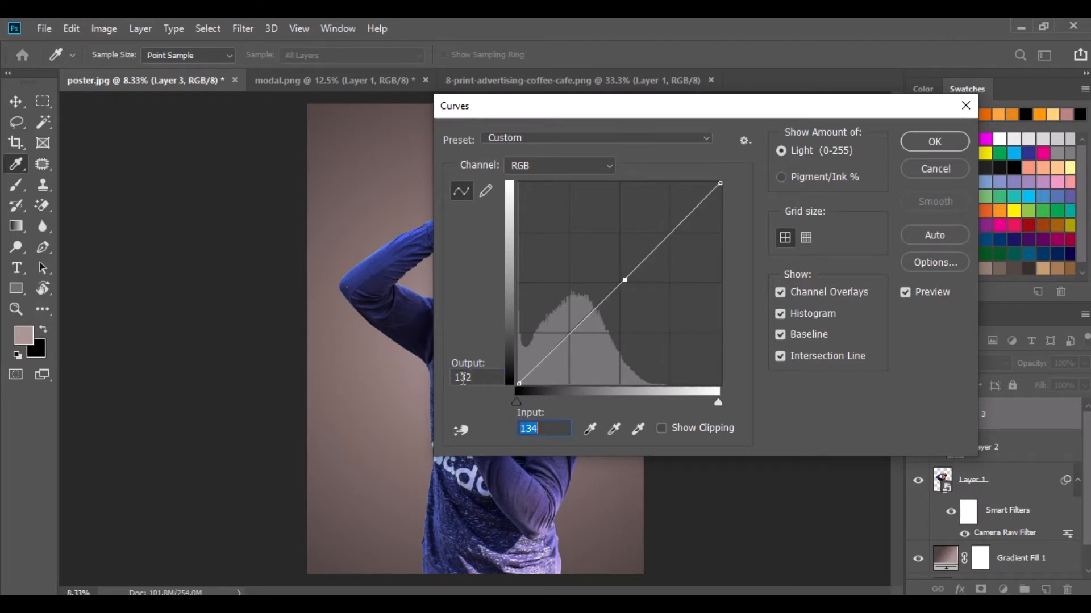
type("119")
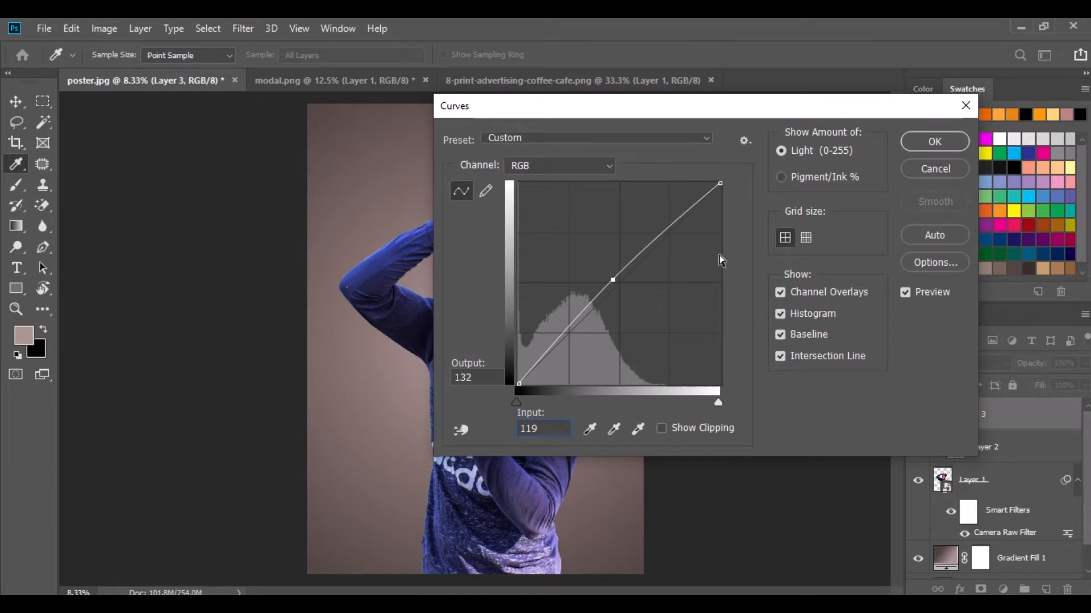
left_click(934, 141)
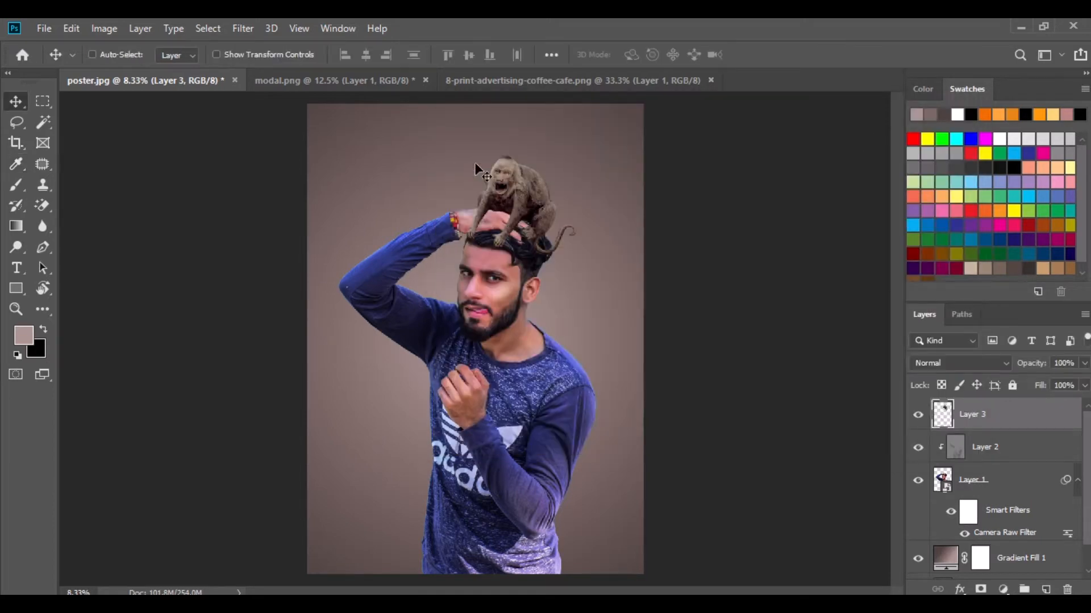
Close the modal and 8-print-advertising-coffee-cafe source images without saving, leaving only the poster open
left_click(426, 80)
left_click(538, 248)
left_click(442, 79)
left_click(520, 80)
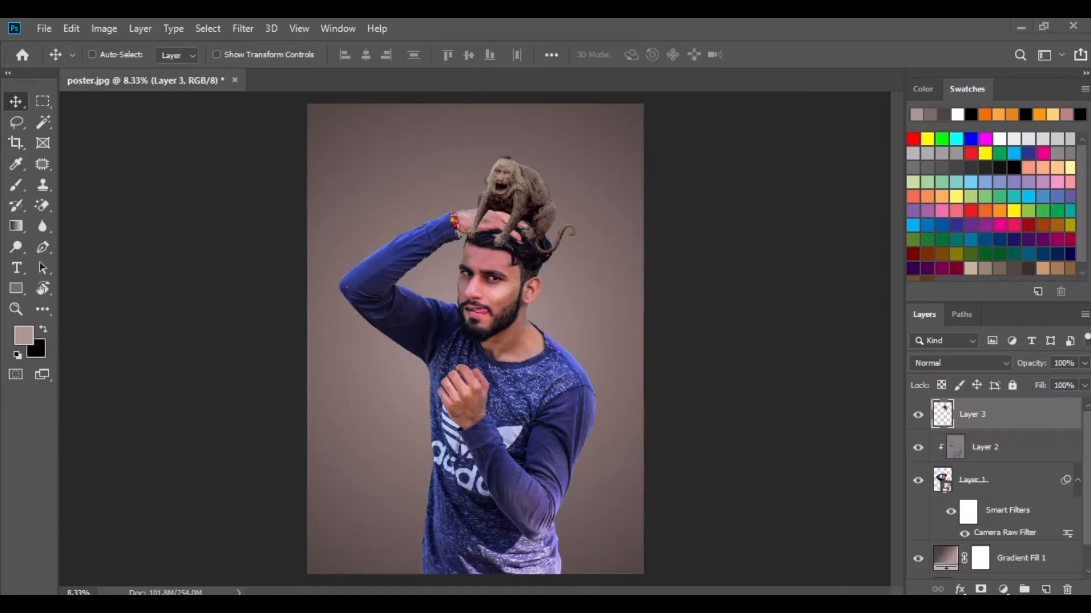
Open the monkey image 8-print-advertijjsing-coffee-cafe and copy the monkey onto the model's raised forearm in the poster
key("alt+Tab")
left_click(259, 204)
left_click_drag(259, 204, 391, 231)
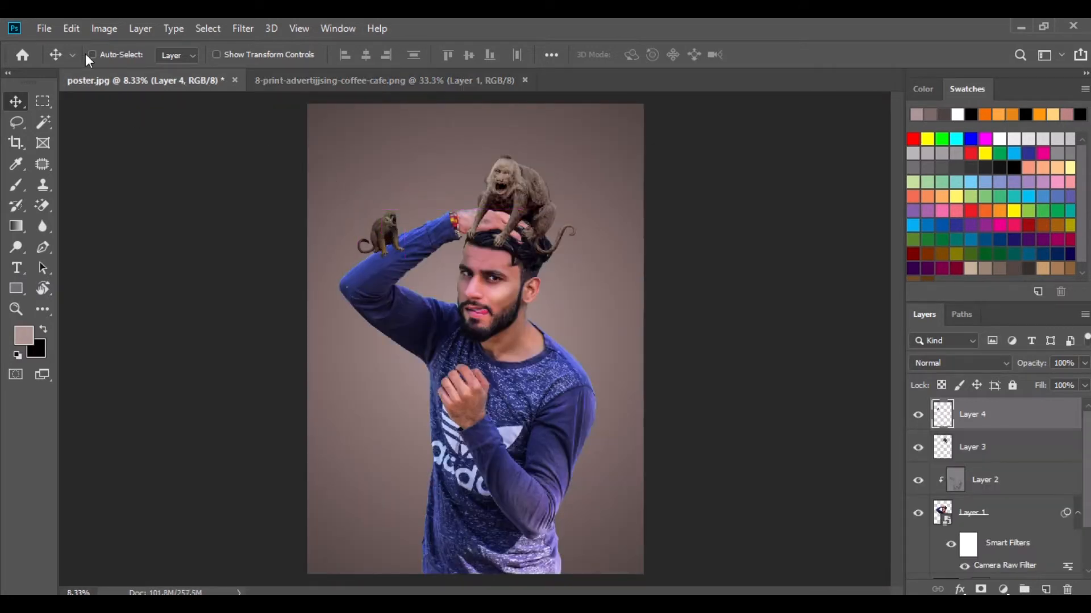
Free-transform the second monkey: enlarge and rotate it so it sits on the raised forearm near the elbow
left_click(71, 28)
left_click(133, 373)
left_click_drag(349, 57, 393, 75)
left_click_drag(436, 143, 416, 126)
left_click_drag(392, 225, 395, 216)
left_click_drag(349, 62, 374, 94)
left_click_drag(366, 230, 355, 229)
left_click(20, 103)
Apply a Camera Raw filter to the raised-forearm monkey with Clarity +53, Blacks -30 and Contrast -76
left_click(244, 28)
left_click(272, 124)
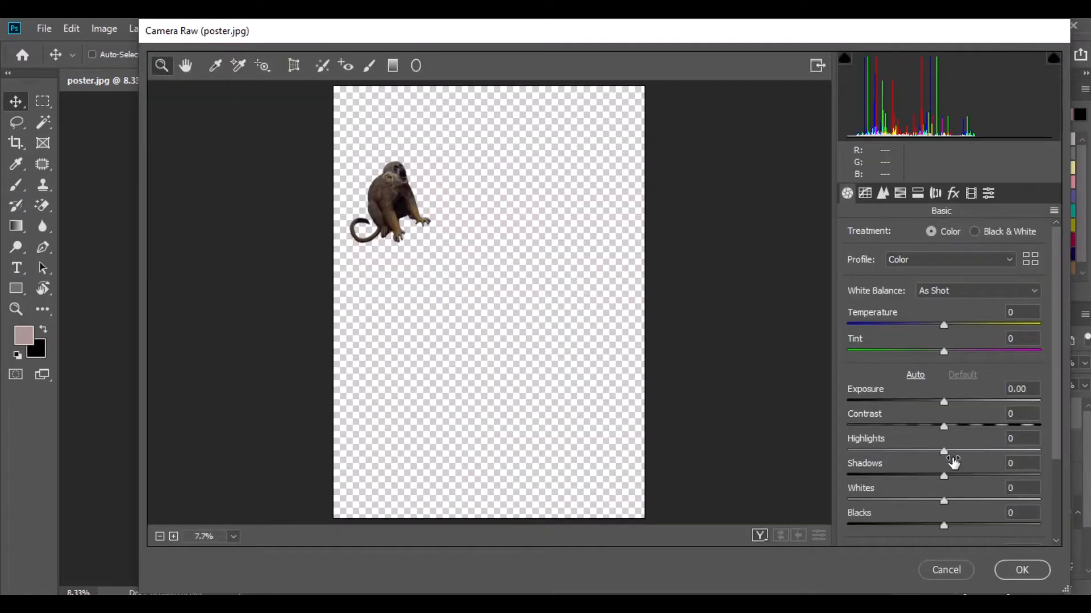
scroll(941, 506, "down", 2)
left_click_drag(945, 457, 998, 462)
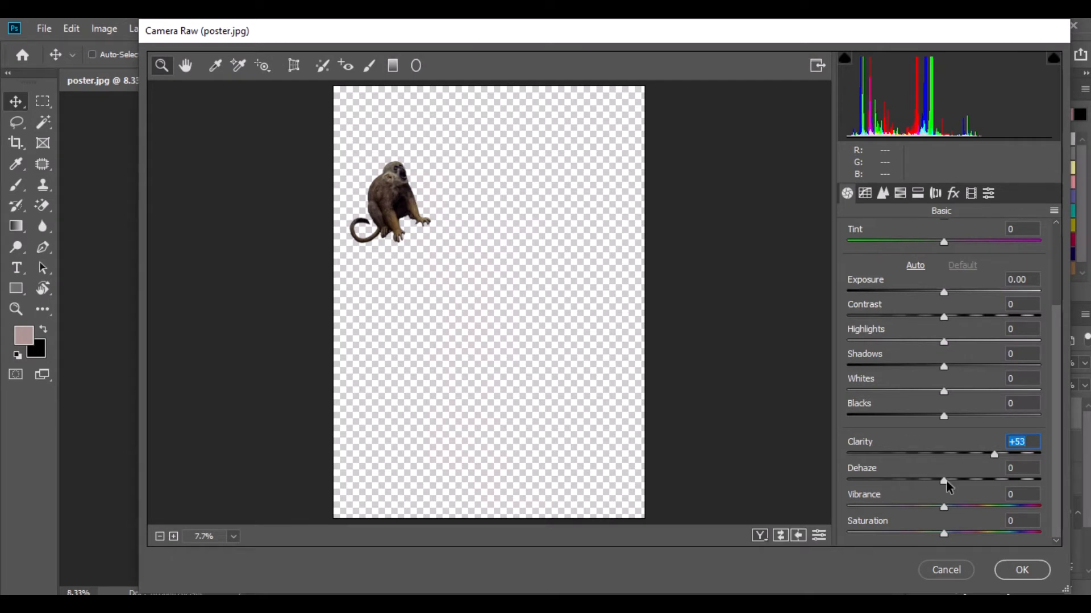
left_click_drag(945, 424, 915, 419)
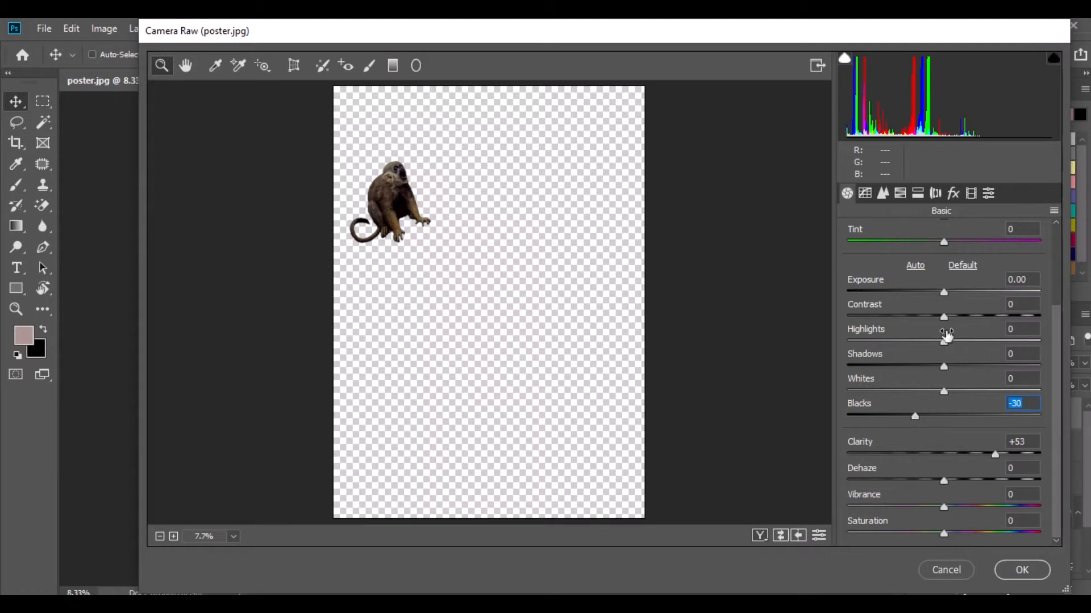
left_click_drag(944, 320, 869, 319)
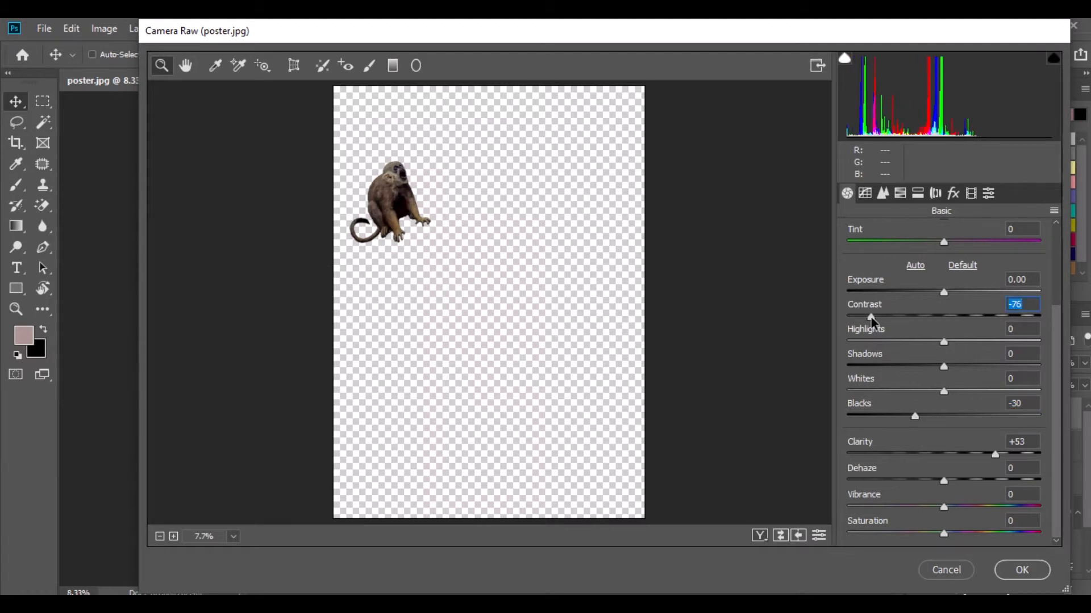
left_click(1022, 569)
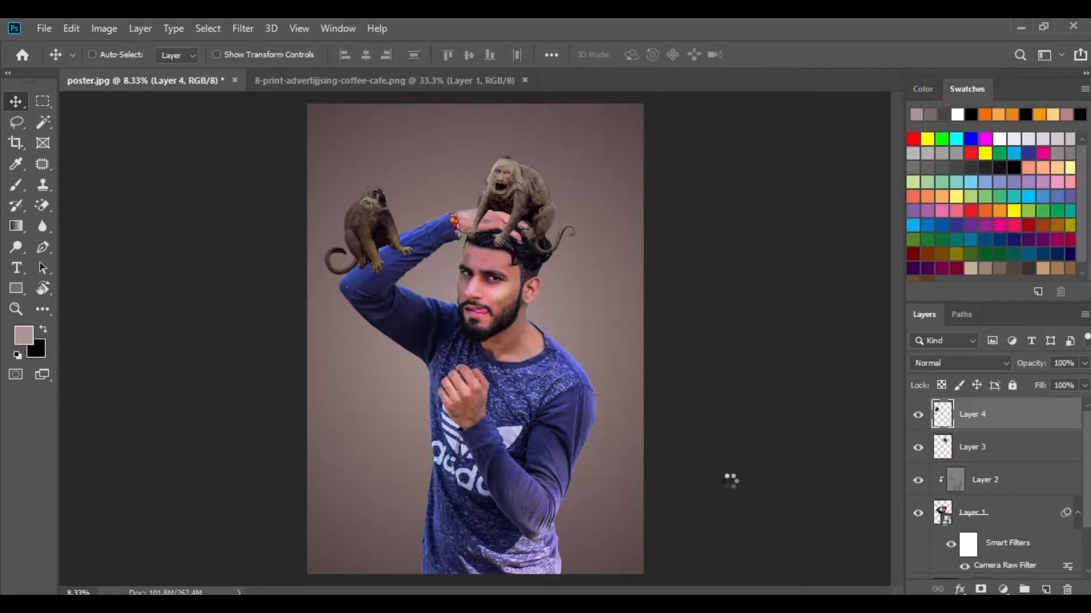
Adjust the raised-forearm monkey's tones with Curves, entering the midpoint values 117 and 140
left_click(104, 29)
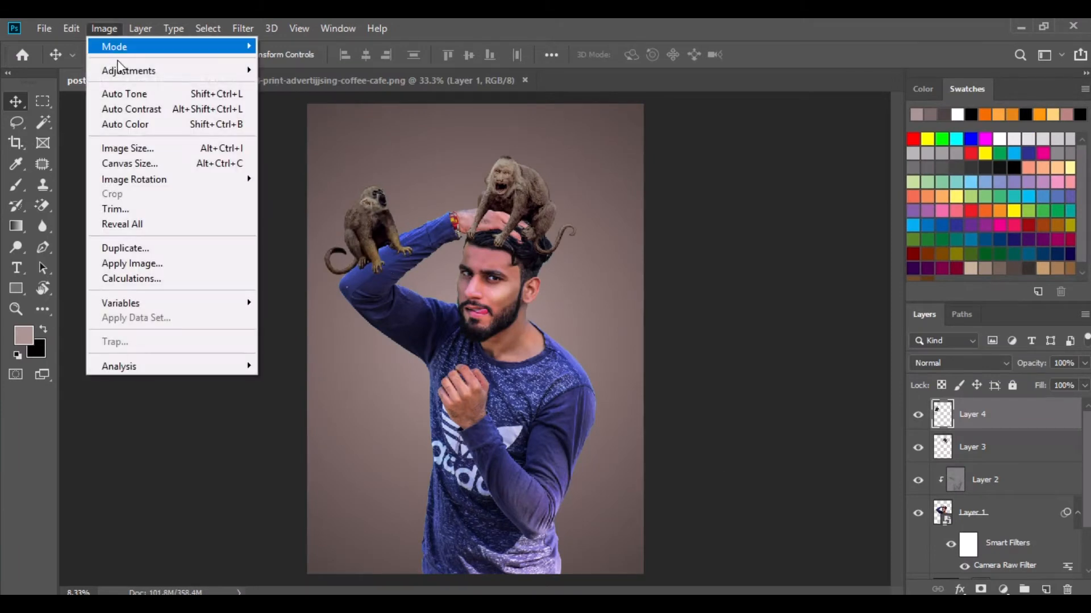
mouse_move(125, 71)
left_click(304, 104)
left_click_drag(624, 275, 626, 286)
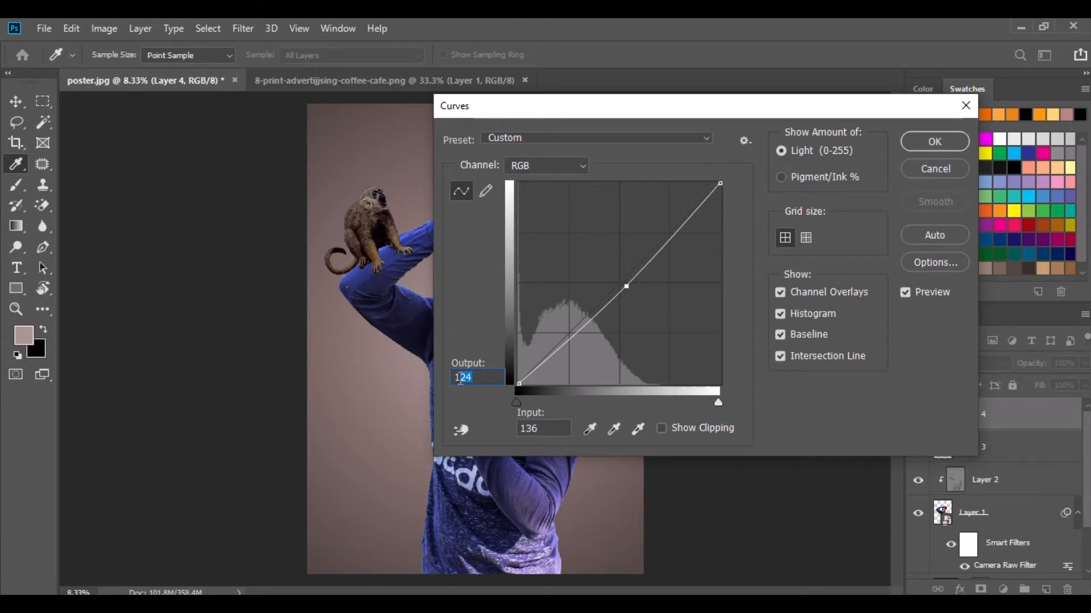
type("117140")
key("Return")
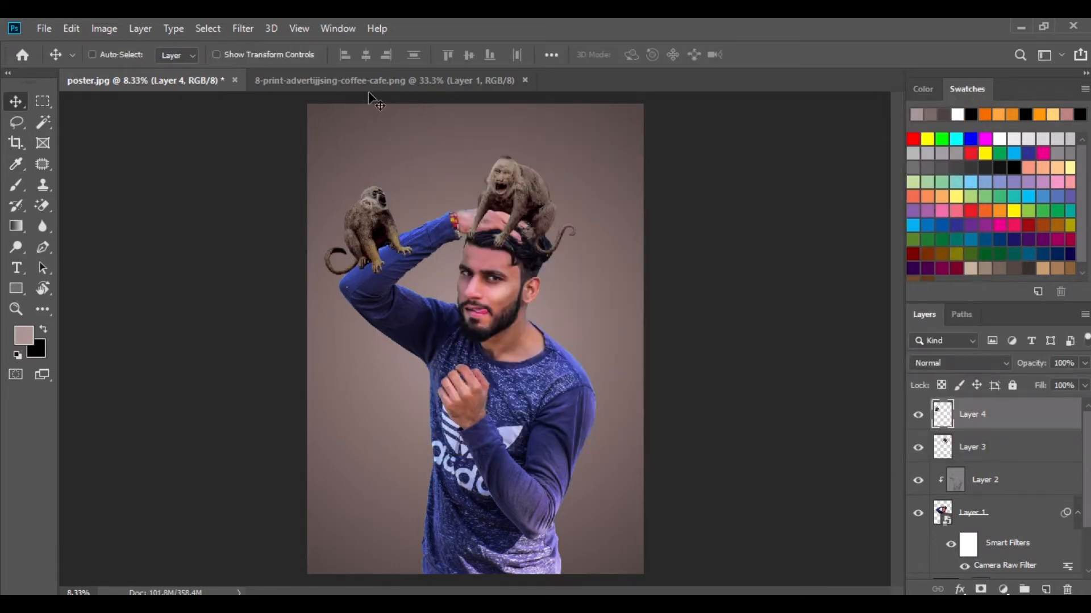
Close the second monkey's source image and copy the monkey from 8-print-advertising-hhcoffee-cafe onto the model's lower arm in the poster
left_click(398, 82)
left_click(524, 80)
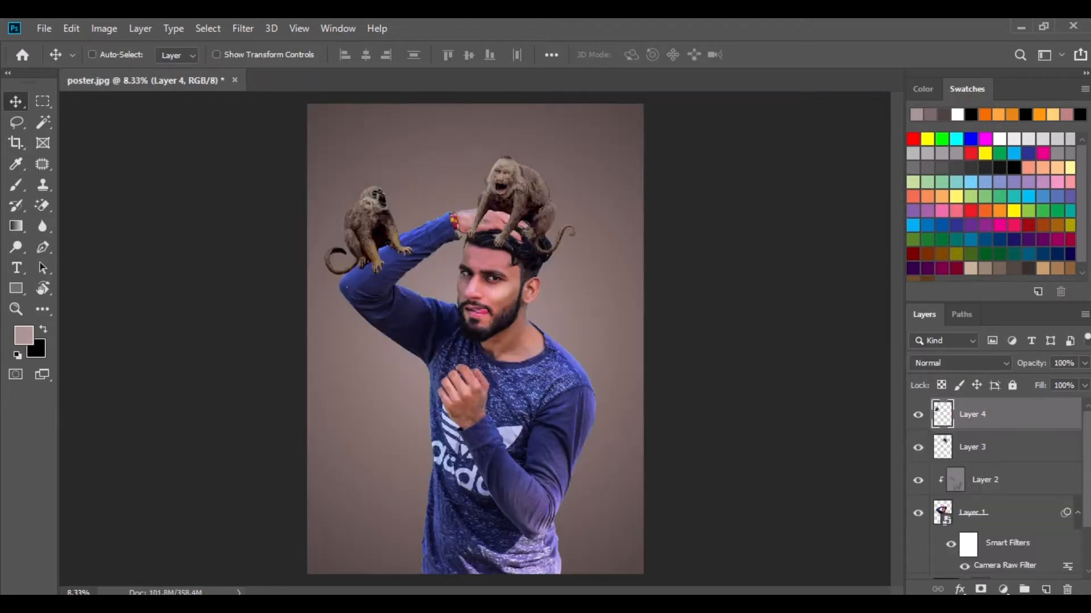
key("alt+Tab")
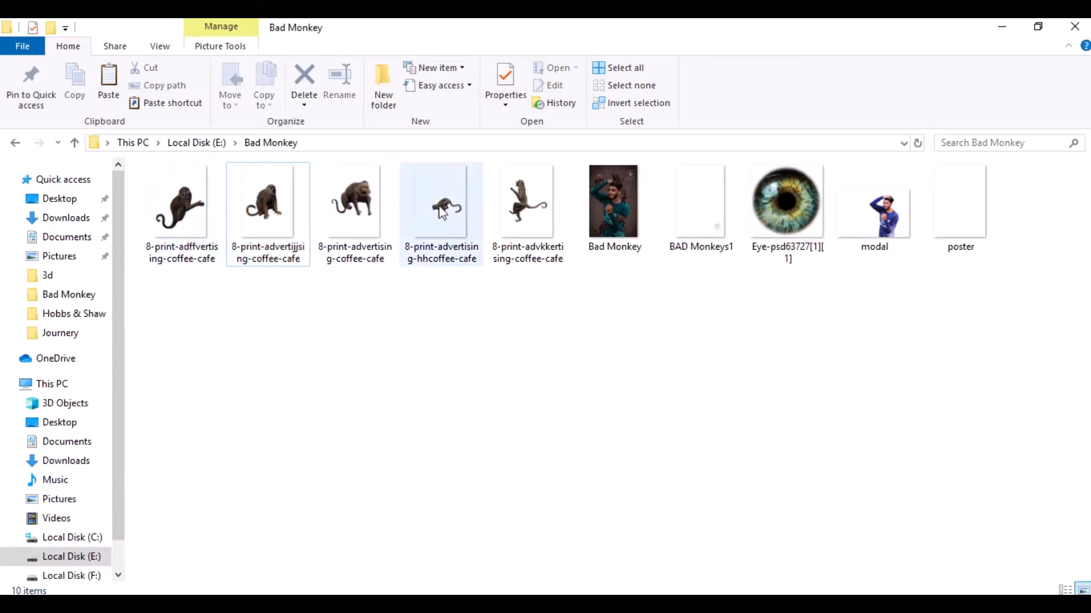
left_click_drag(452, 210, 363, 79)
left_click_drag(491, 352, 540, 439)
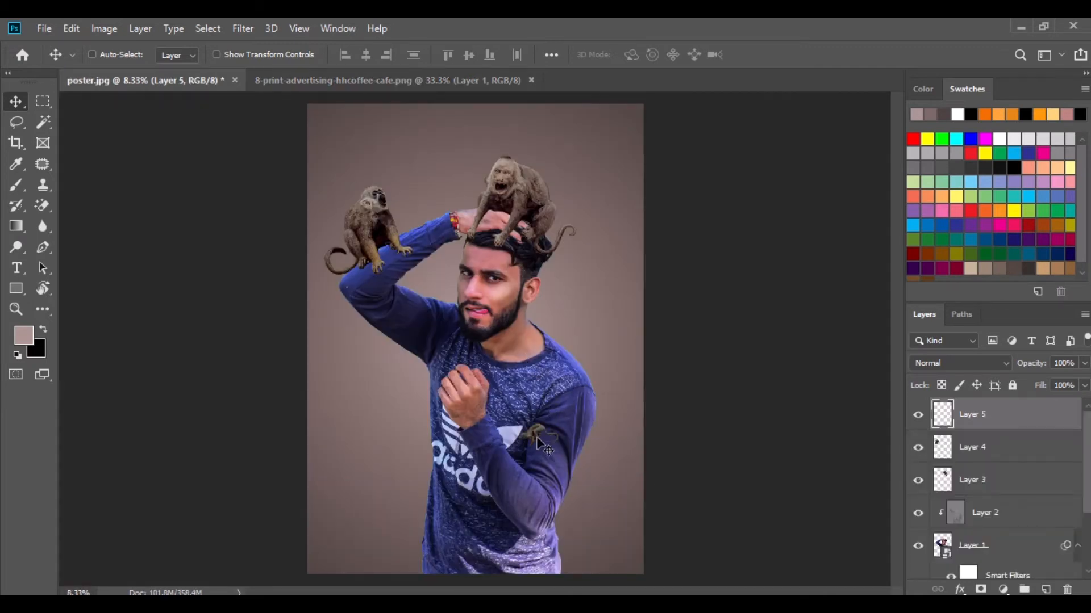
Free-transform the third monkey to 327.20% scale and 64.09° rotation so it clings to the lower arm near the elbow
left_click(76, 34)
left_click(170, 372)
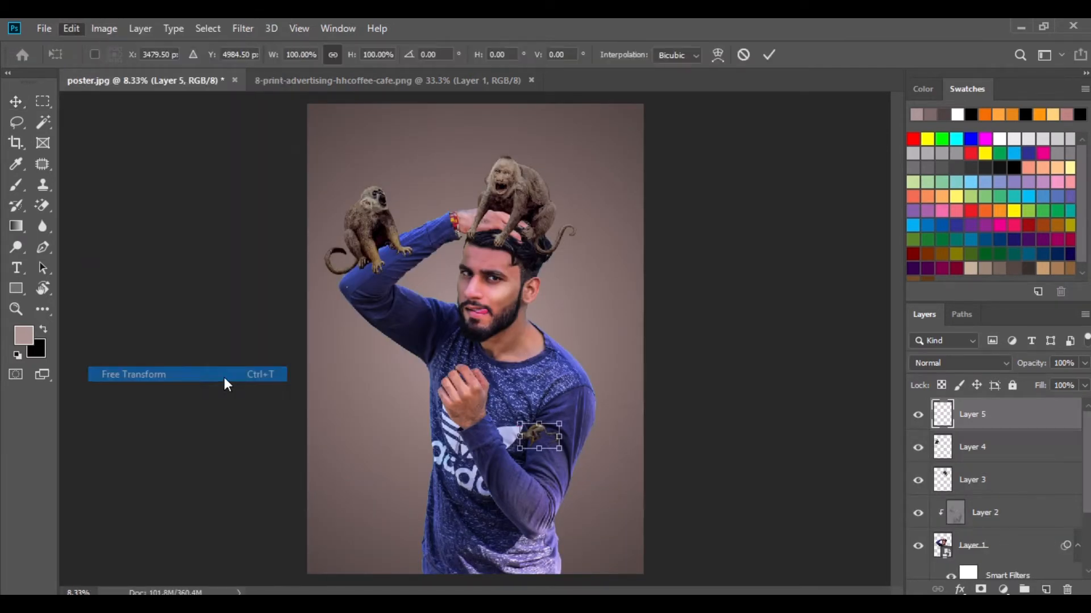
left_click_drag(593, 462, 585, 503)
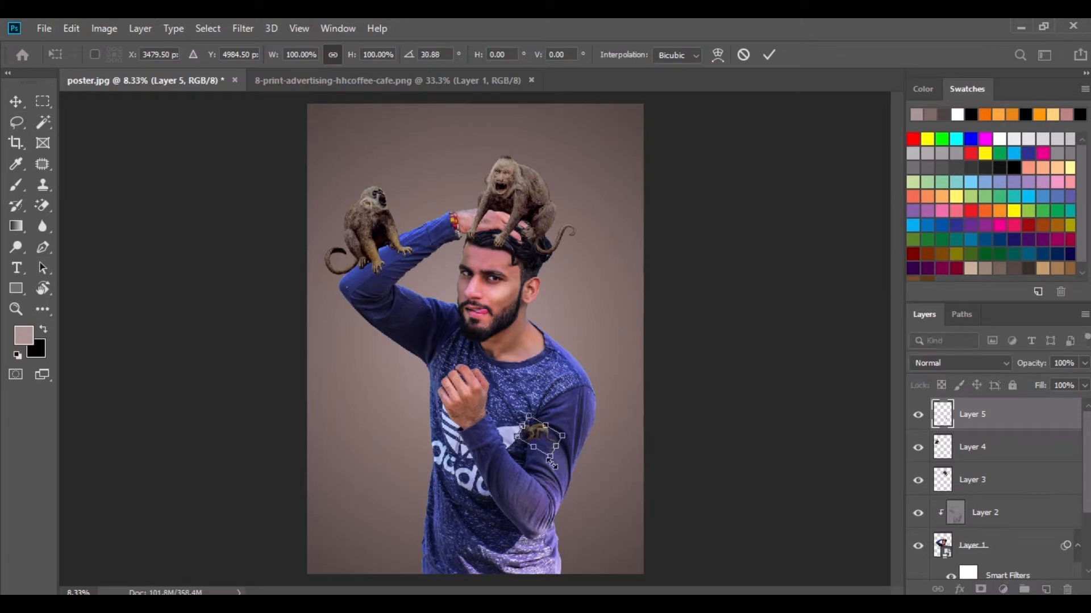
left_click_drag(551, 460, 574, 504)
left_click_drag(601, 411, 604, 452)
left_click_drag(564, 430, 570, 474)
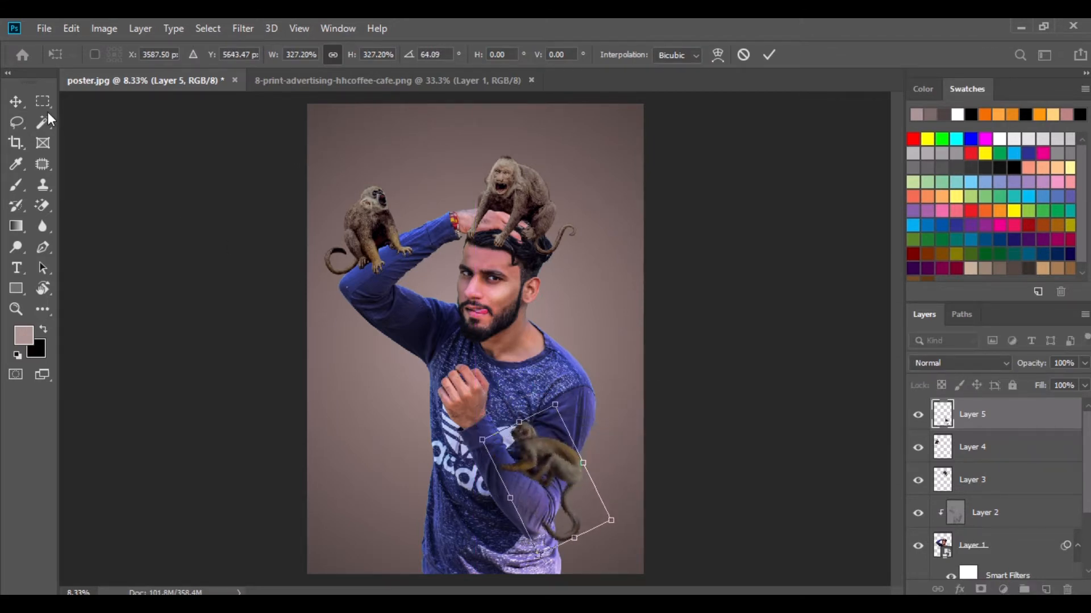
key("Return")
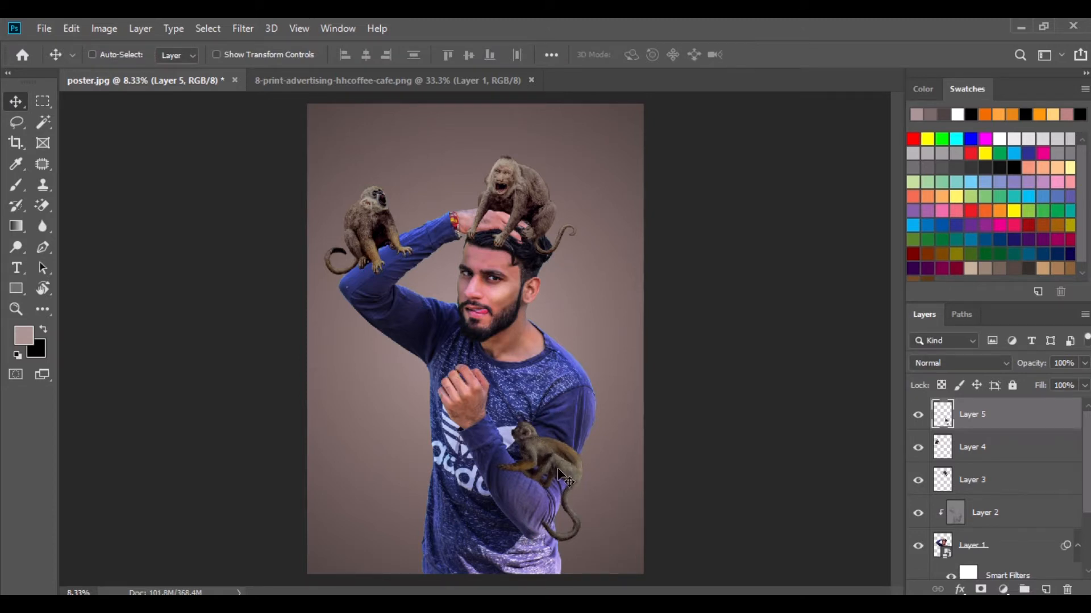
Apply a Camera Raw filter to the lower-arm monkey with Clarity +39, Blacks -20 and Contrast -61
left_click(240, 33)
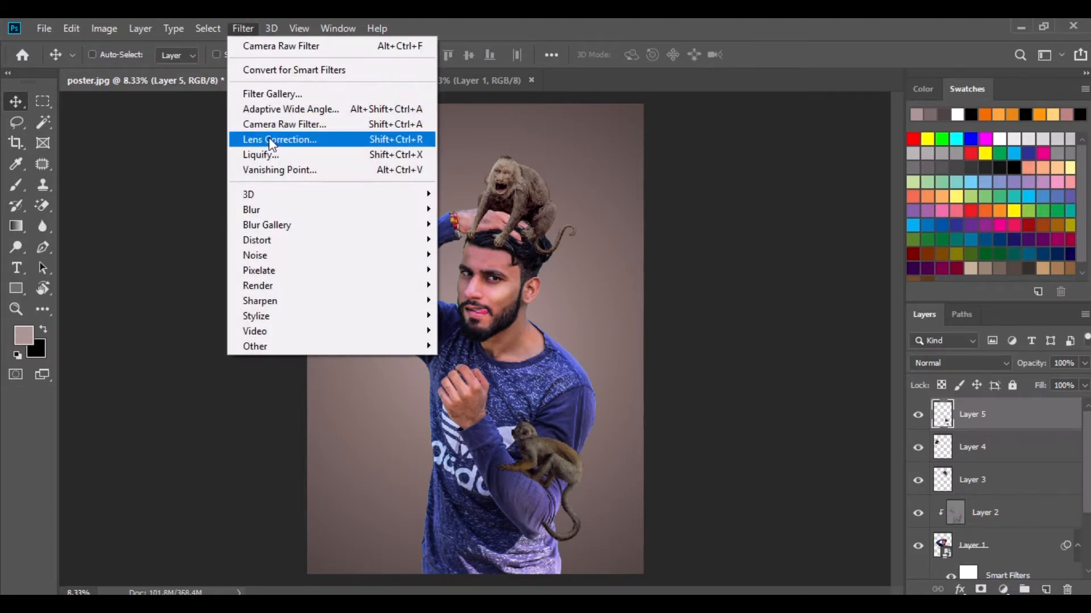
left_click(299, 125)
scroll(956, 512, "down", 3)
left_click_drag(943, 454, 983, 463)
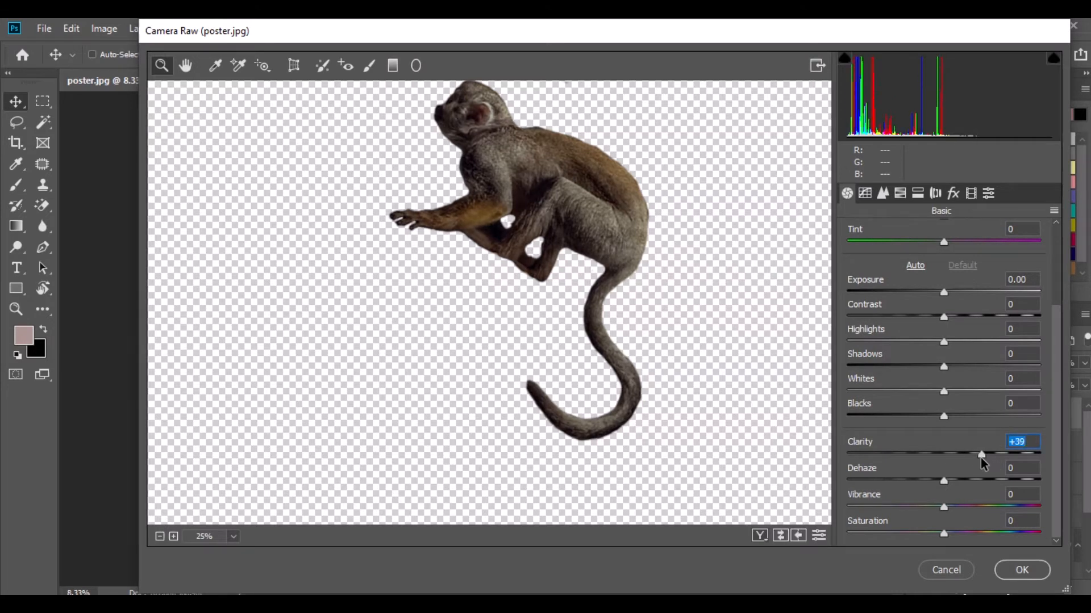
left_click_drag(937, 421, 922, 419)
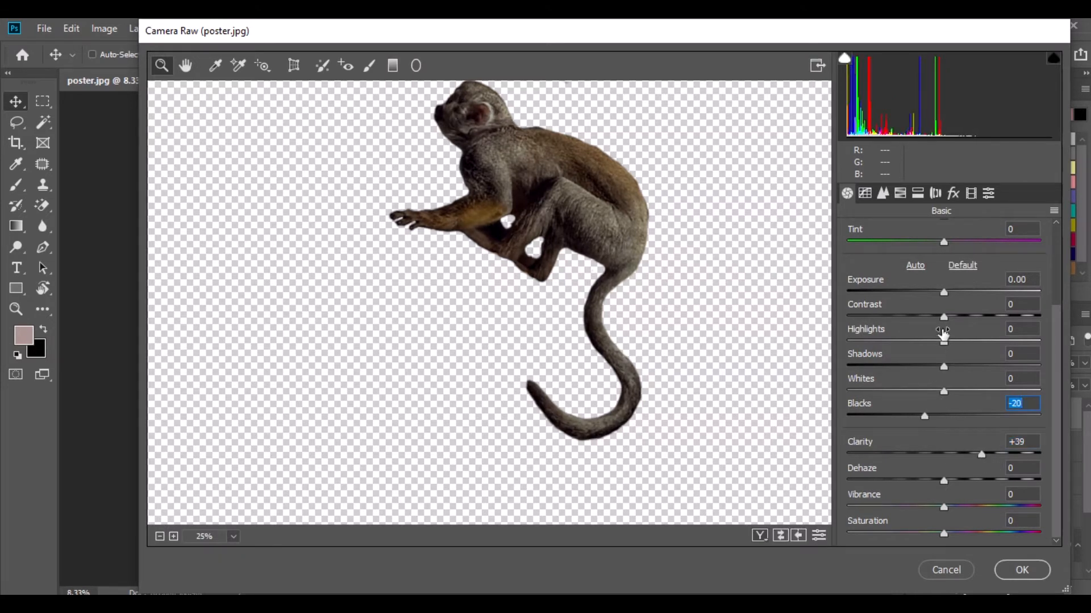
left_click_drag(941, 320, 885, 323)
left_click(1021, 570)
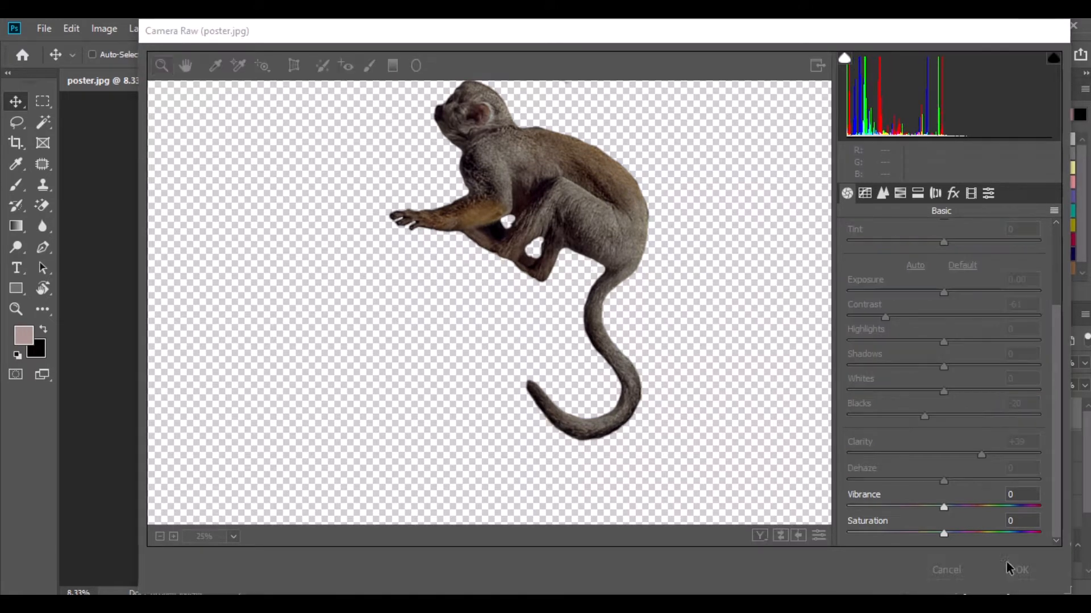
Adjust the lower-arm monkey's tones with Curves, setting the curve point to Output 131 and Input 121
left_click(110, 35)
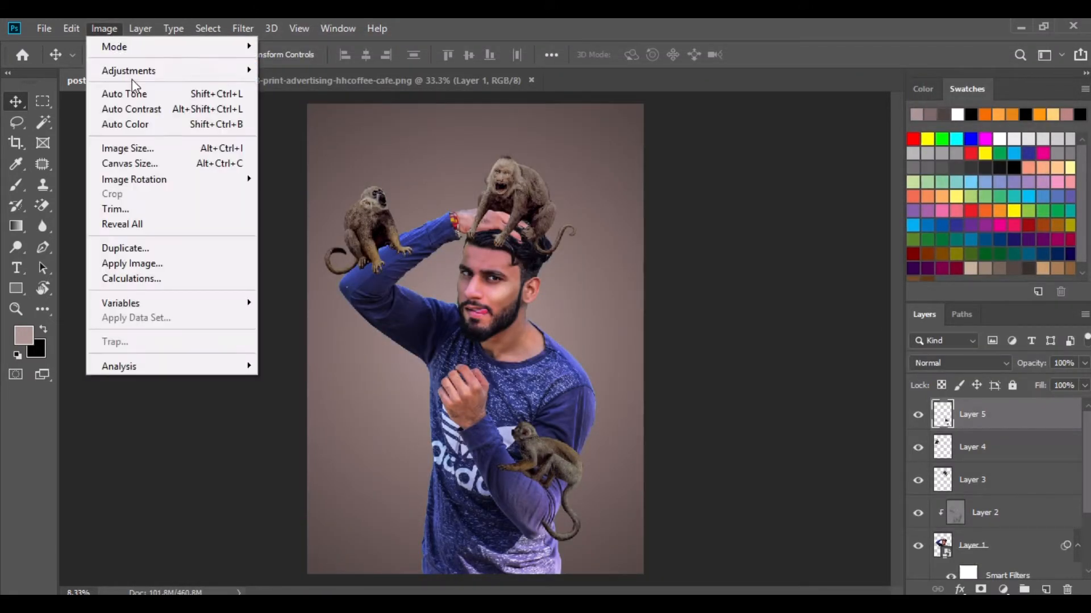
mouse_move(132, 69)
left_click(313, 101)
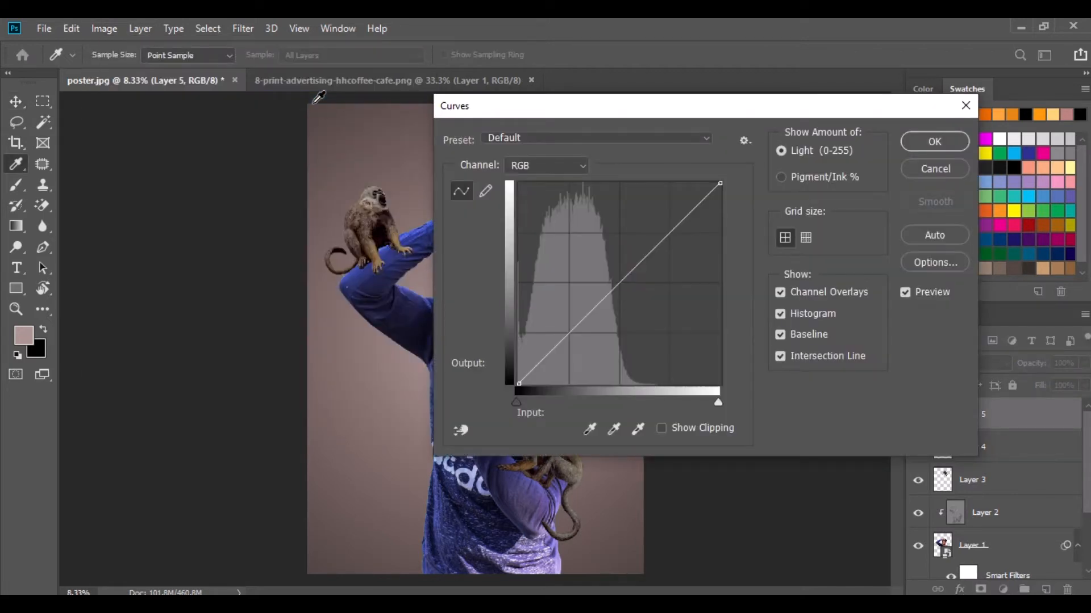
left_click(625, 284)
double_click(463, 377)
type("131")
key("Tab")
type("121")
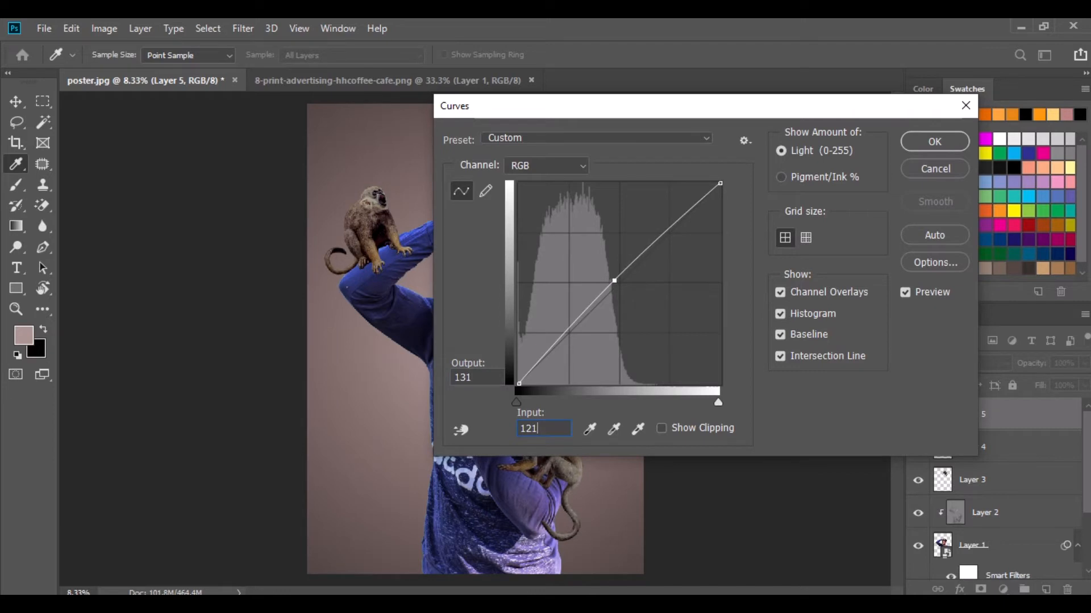
left_click(918, 144)
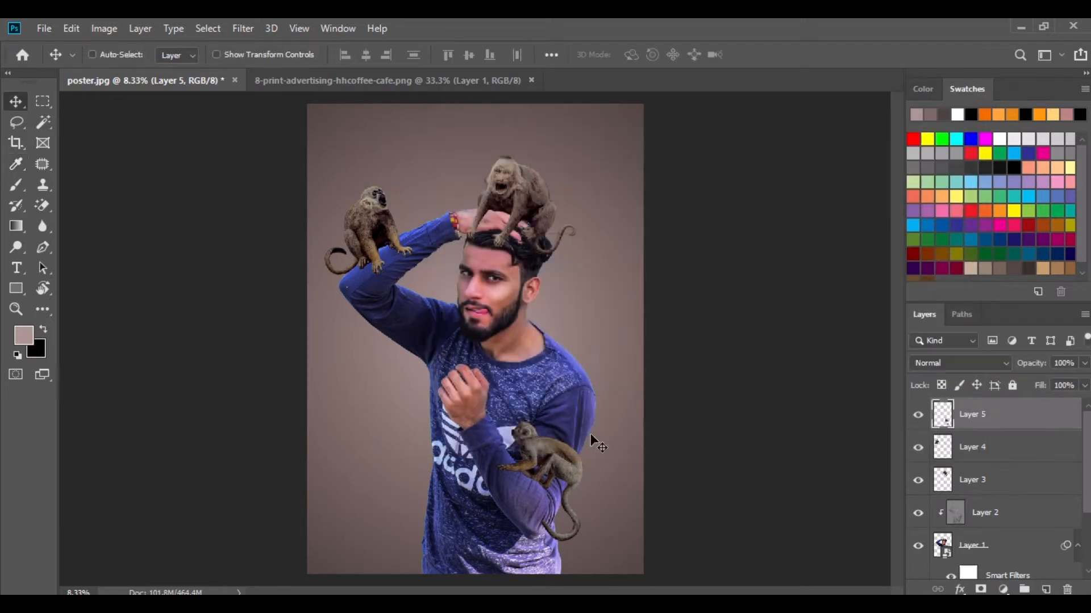
Close the lower-arm monkey's source image and bring the monkey from 8-print-advkkertising-coffee-cafe onto the model's shoulder in the poster
left_click(431, 82)
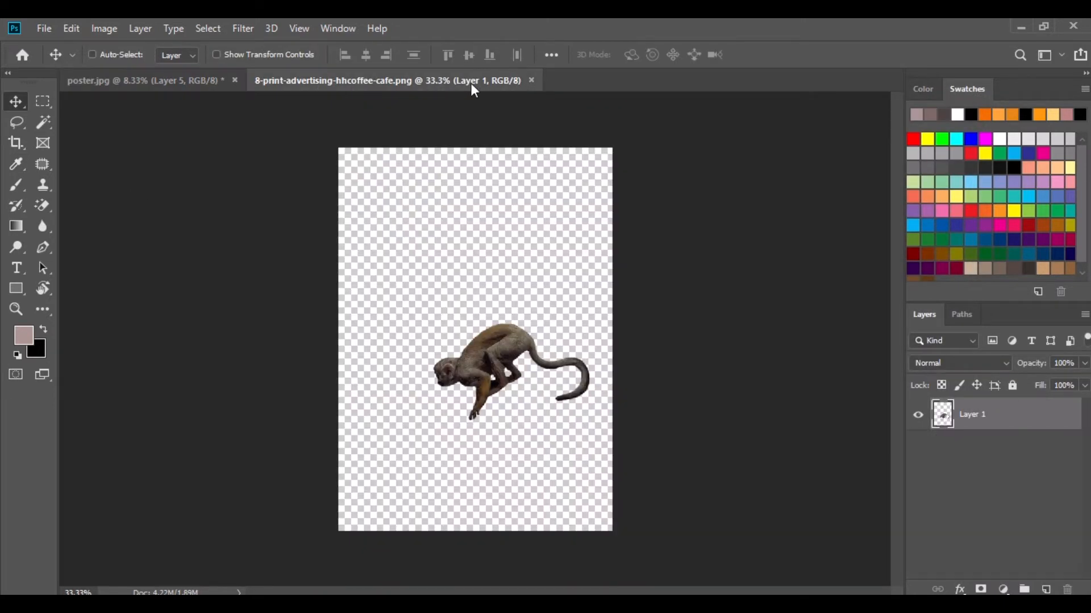
left_click(531, 81)
left_click(400, 603)
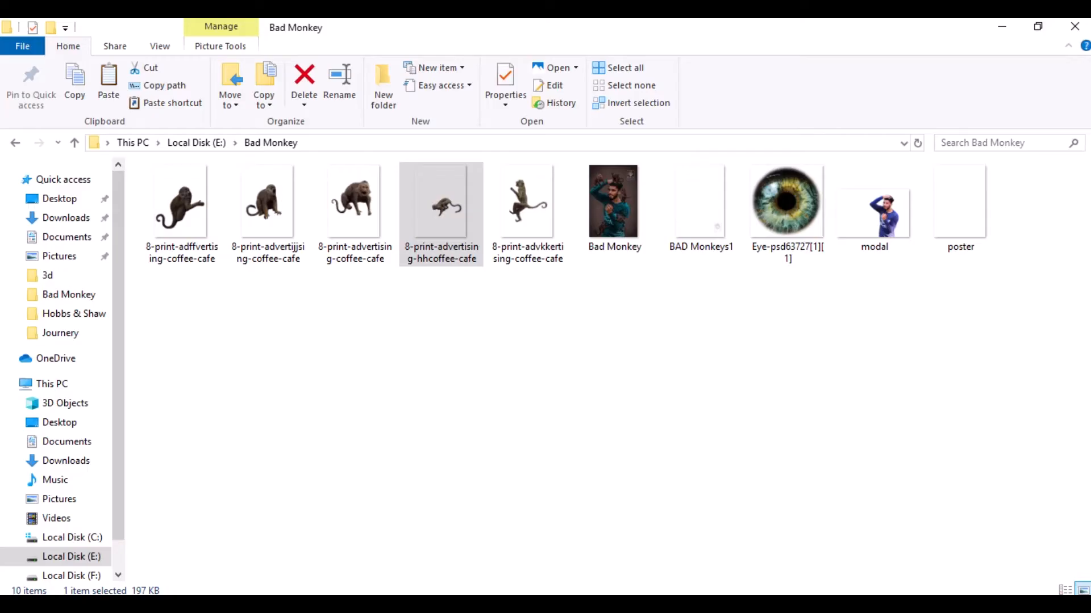
left_click_drag(528, 216, 333, 84)
left_click_drag(449, 317, 550, 333)
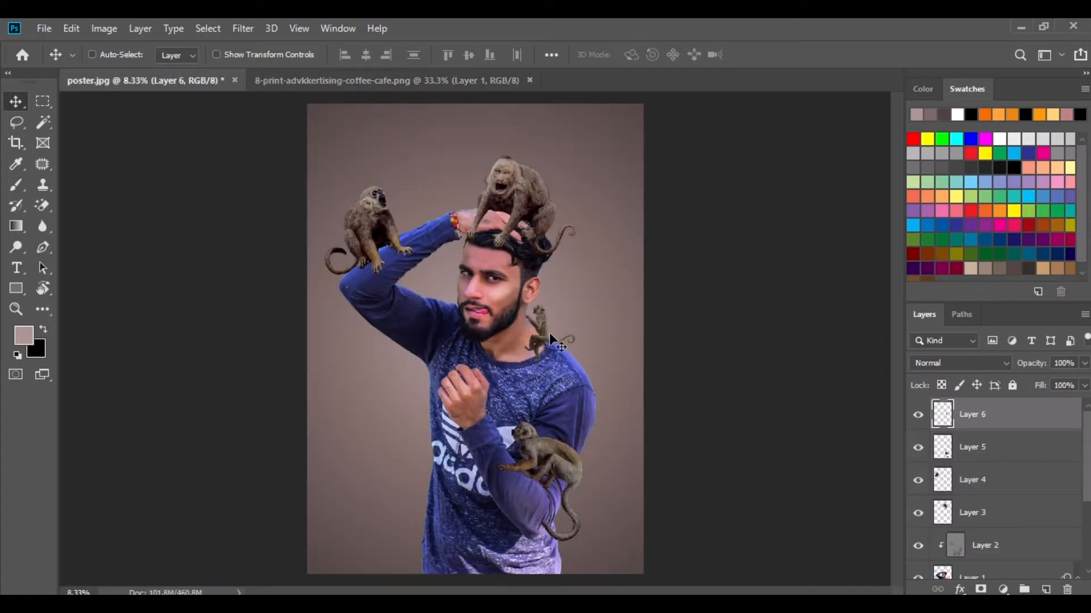
Free-transform the shoulder monkey, enlarging it and tilting it counterclockwise so it stands on the shoulder with its hand on the ear
left_click(71, 28)
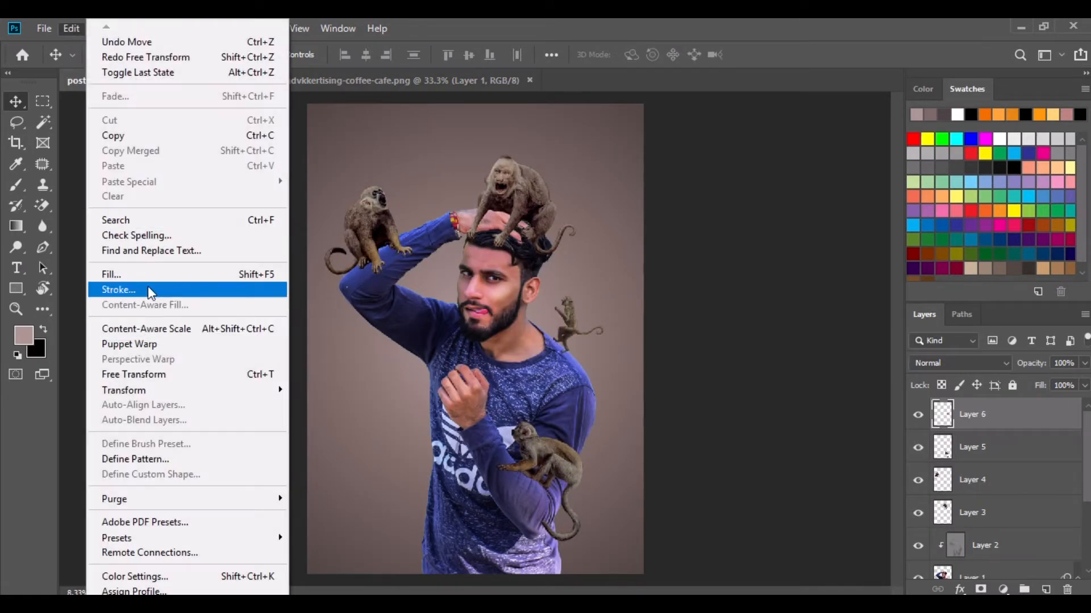
left_click(159, 374)
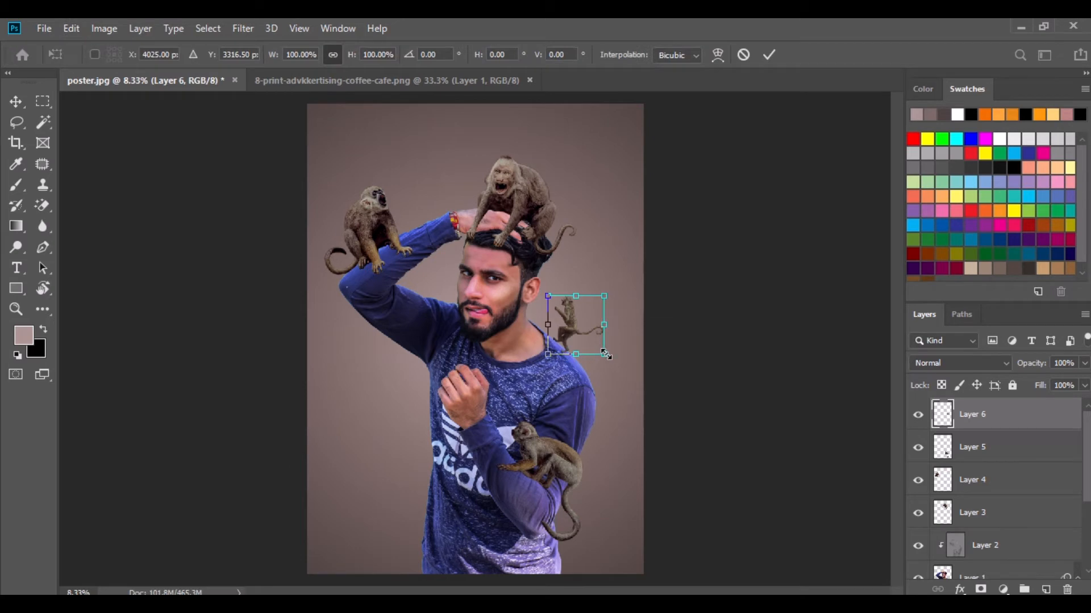
left_click_drag(605, 353, 645, 366)
mouse_move(591, 332)
left_mouse_down()
mouse_move(572, 342)
mouse_move(585, 328)
left_mouse_up()
left_click_drag(605, 215, 580, 211)
mouse_move(560, 308)
left_mouse_down()
mouse_move(568, 329)
mouse_move(561, 314)
left_mouse_up()
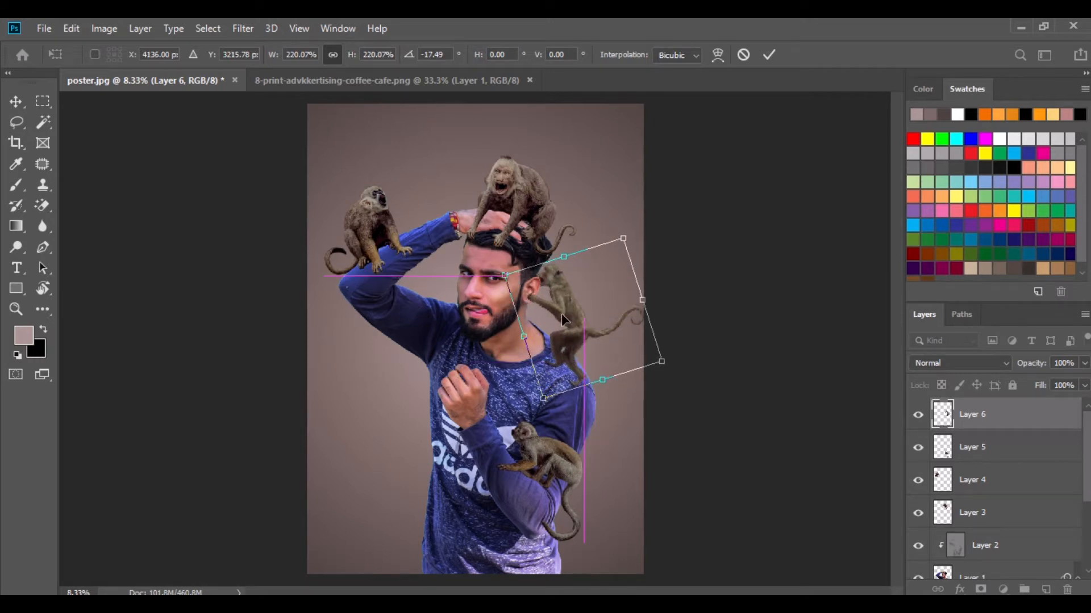
left_click_drag(618, 390, 624, 387)
left_click_drag(613, 238, 603, 249)
left_click(16, 101)
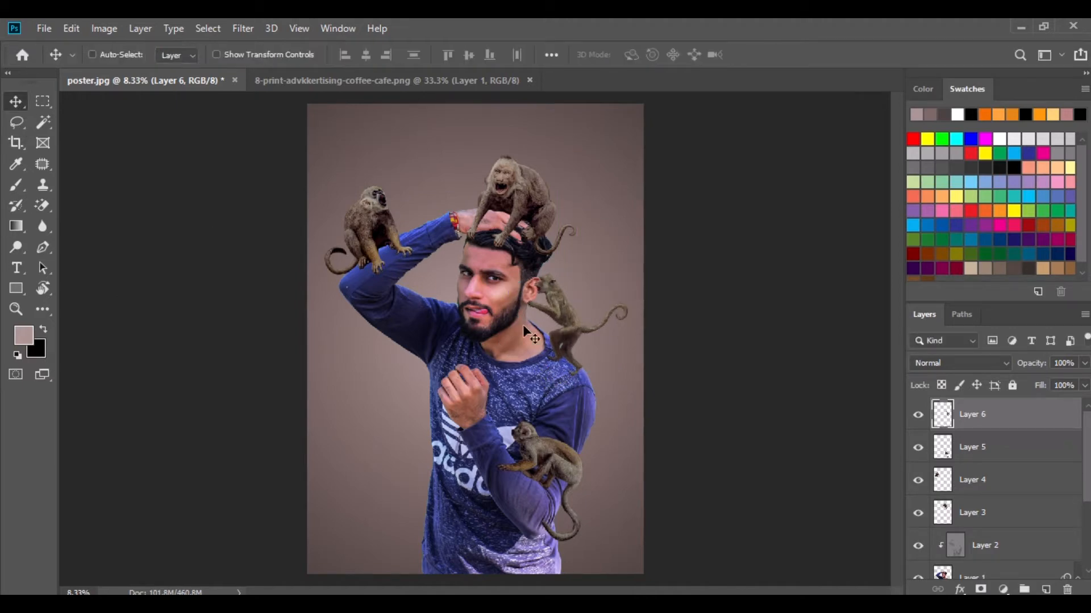
left_click_drag(550, 312, 549, 308)
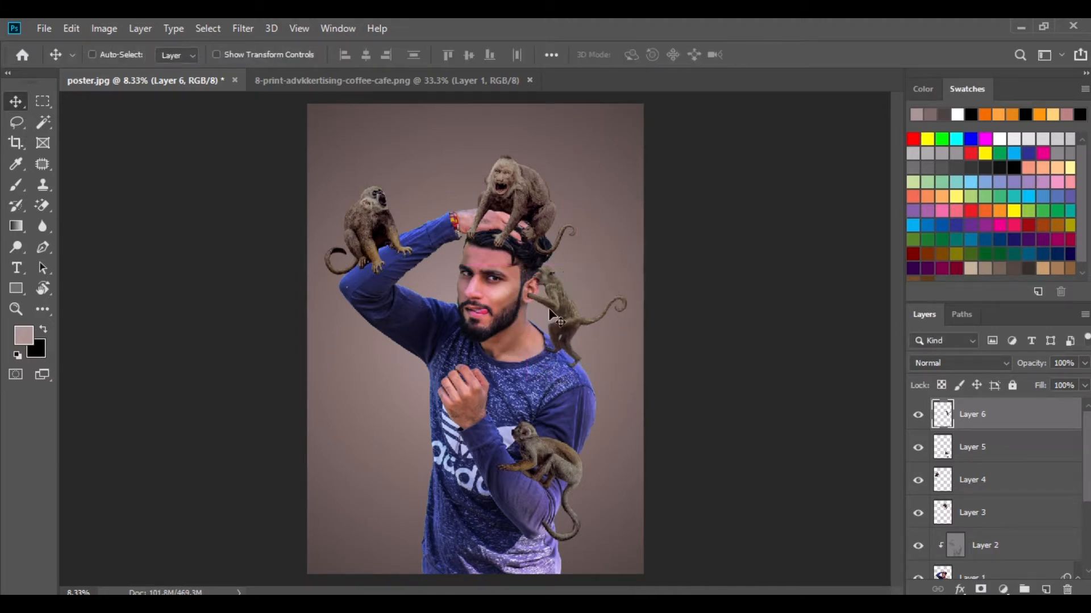
Copy the shoulder monkey's lassoed forearm to a new layer and move the copy just above the original arm
key("ctrl+plus")
key("ctrl+plus")
key("ctrl+plus")
scroll(724, 233, "up", 2)
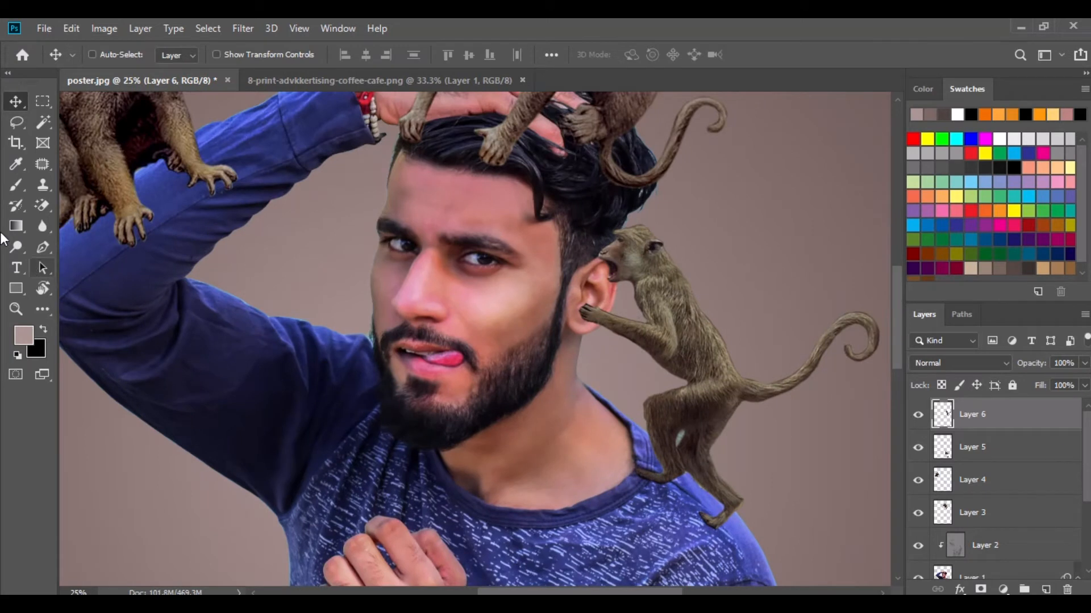
left_click(16, 122)
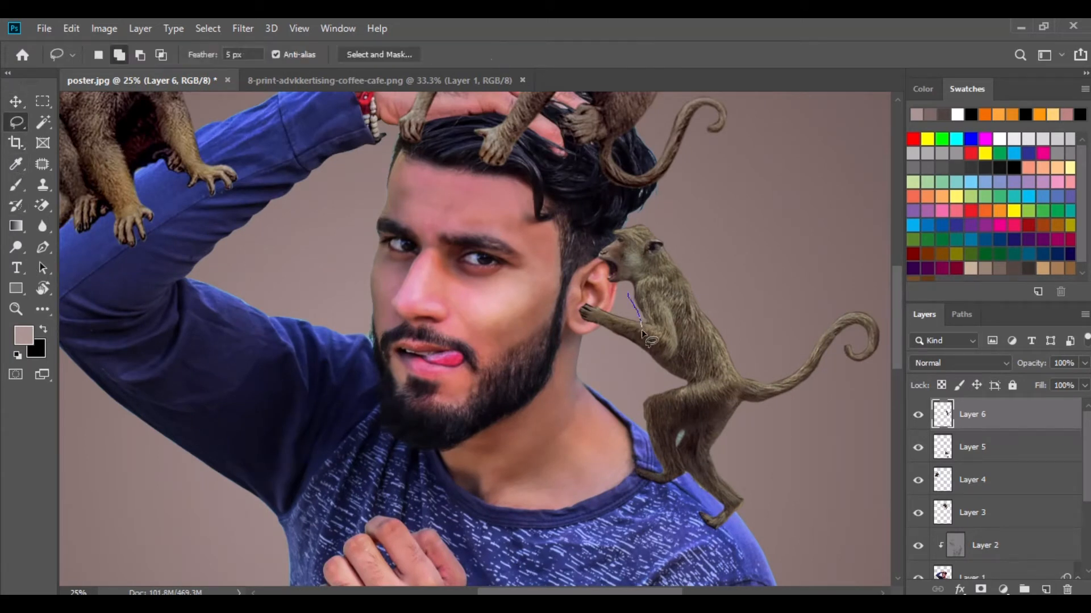
left_click_drag(582, 341, 574, 288)
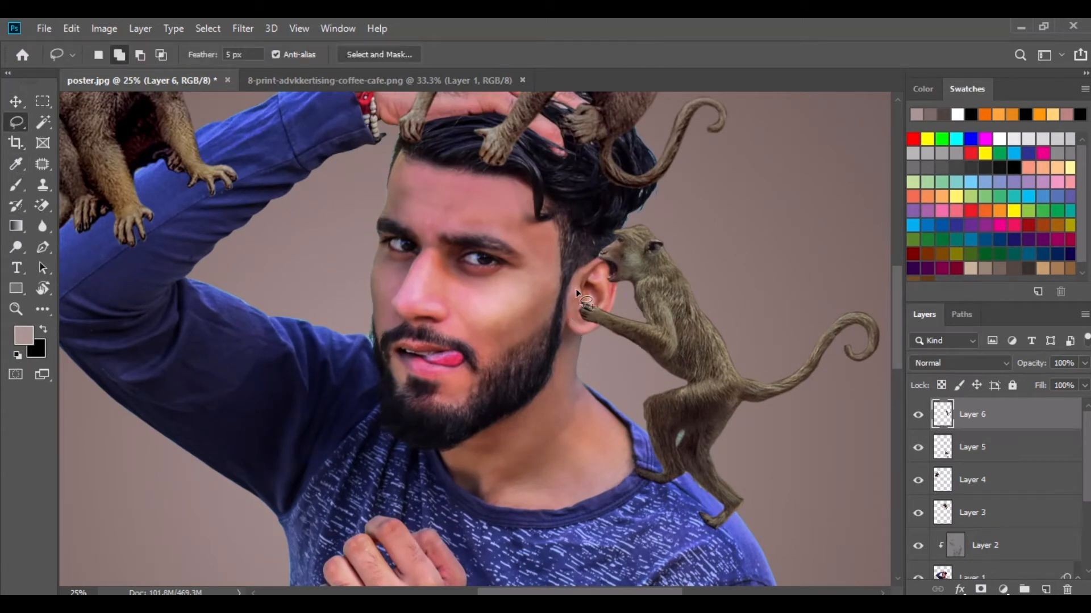
left_click(16, 101)
key("l")
right_click(620, 311)
left_click(670, 421)
left_click(17, 101)
left_click_drag(631, 336, 632, 307)
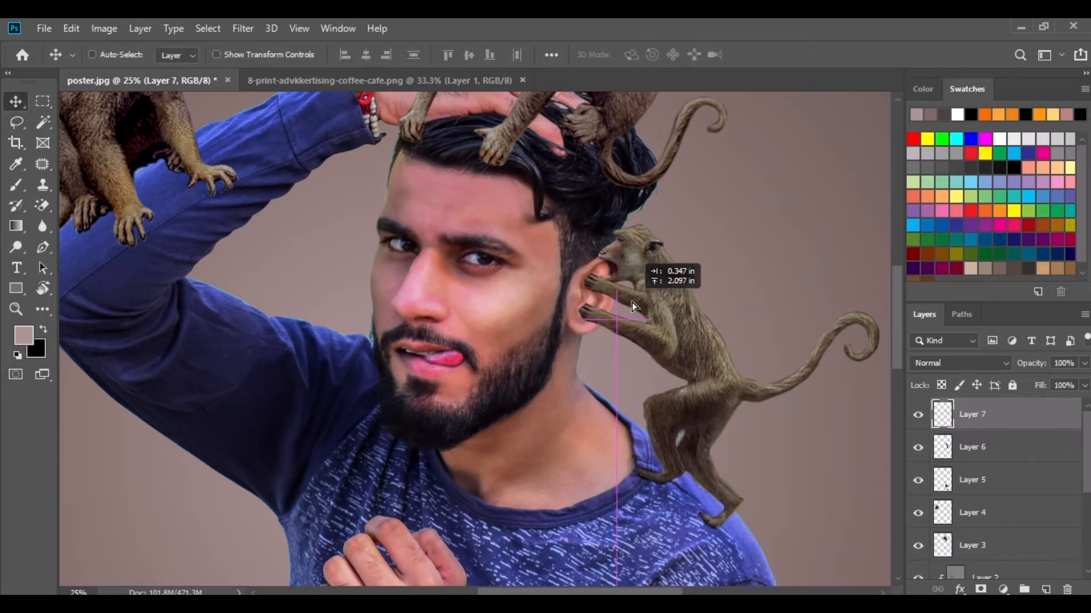
Free-transform the copied forearm to 58.34% scale and -7.02° rotation so it reads as the monkey's far arm
left_click(71, 28)
left_click(165, 371)
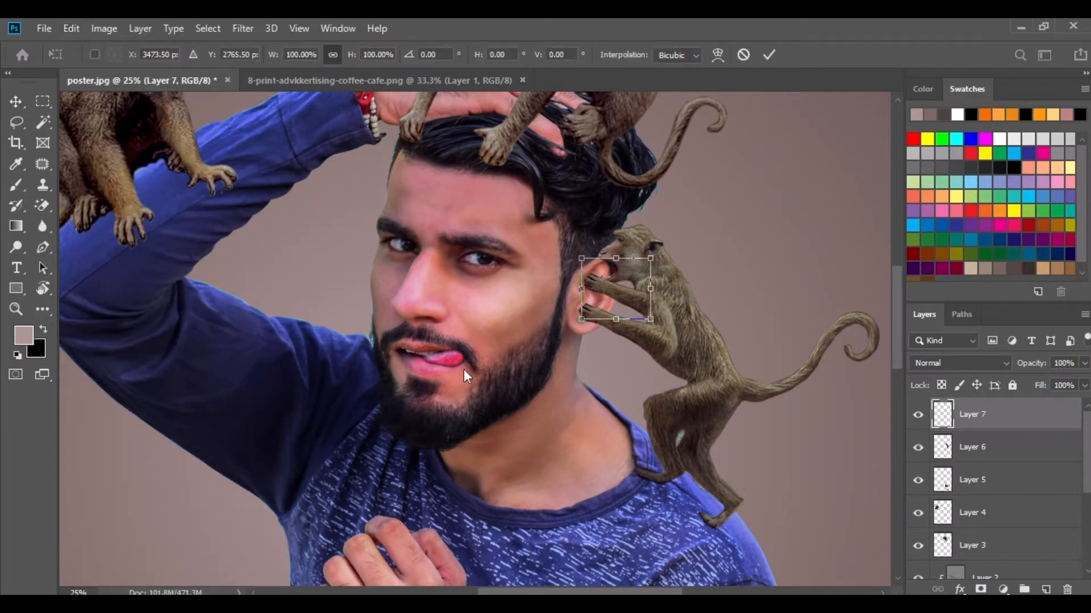
left_click_drag(643, 258, 623, 296)
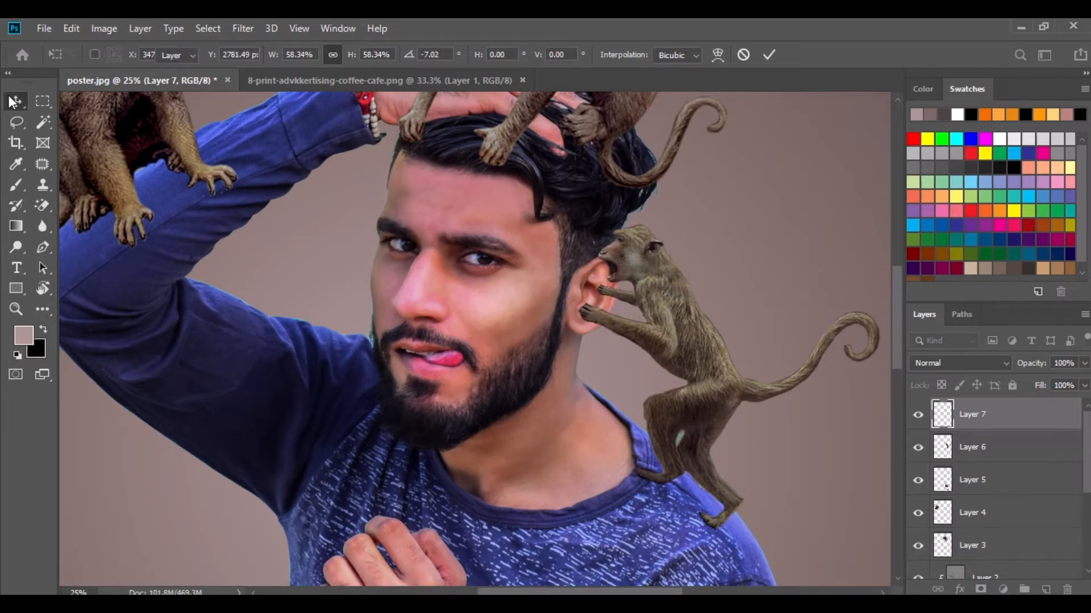
key("Return")
Nudge the copied forearm to the right until it joins the monkey's chest and its hand rests on the ear
key("ctrl+plus")
key("ctrl+plus")
key("ctrl+plus")
key("ctrl+plus")
left_click_drag(753, 289, 373, 366)
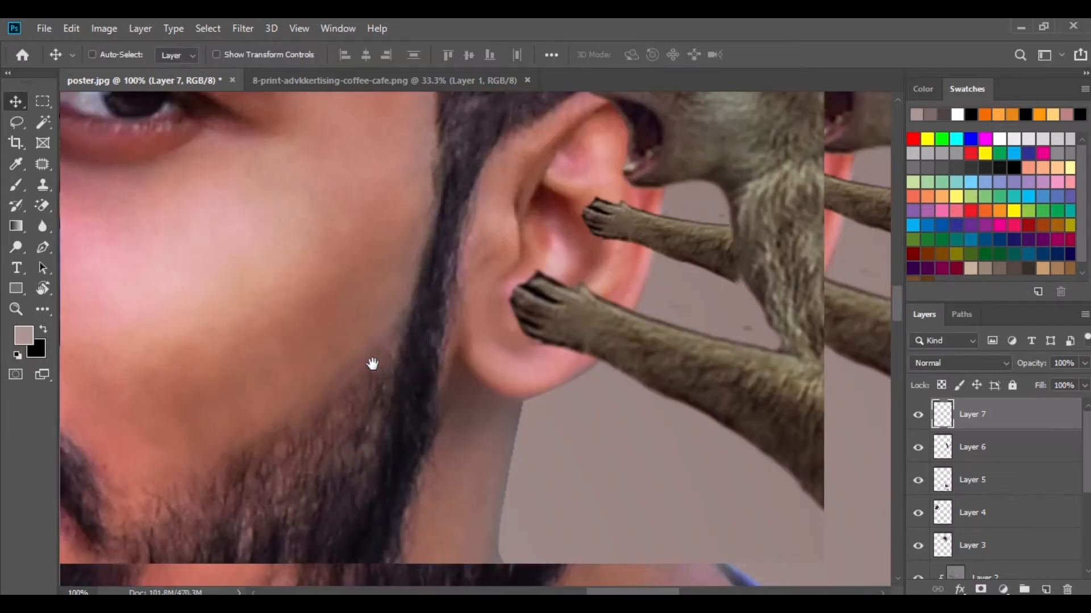
left_click_drag(694, 286, 604, 322)
key("Right")
key("Right")
key("Right")
key("Right")
key("Right")
key("Right")
key("Right")
key("Right")
key("Right")
key("Right")
key("Right")
key("Right")
key("Right")
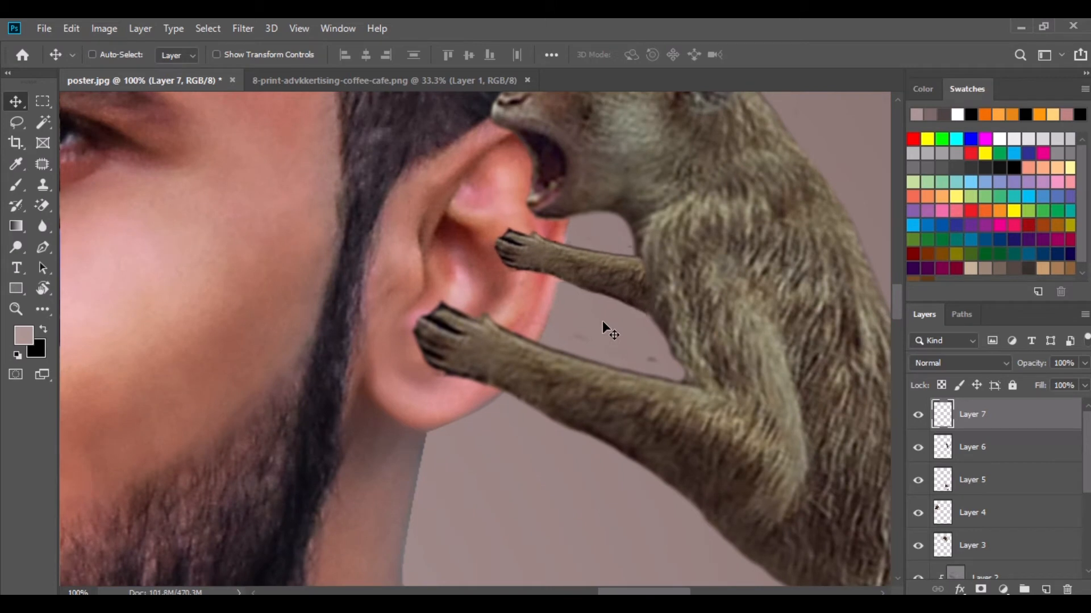
left_click(981, 589)
key("b")
right_click(672, 268)
double_click(833, 285)
type("42")
key("Return")
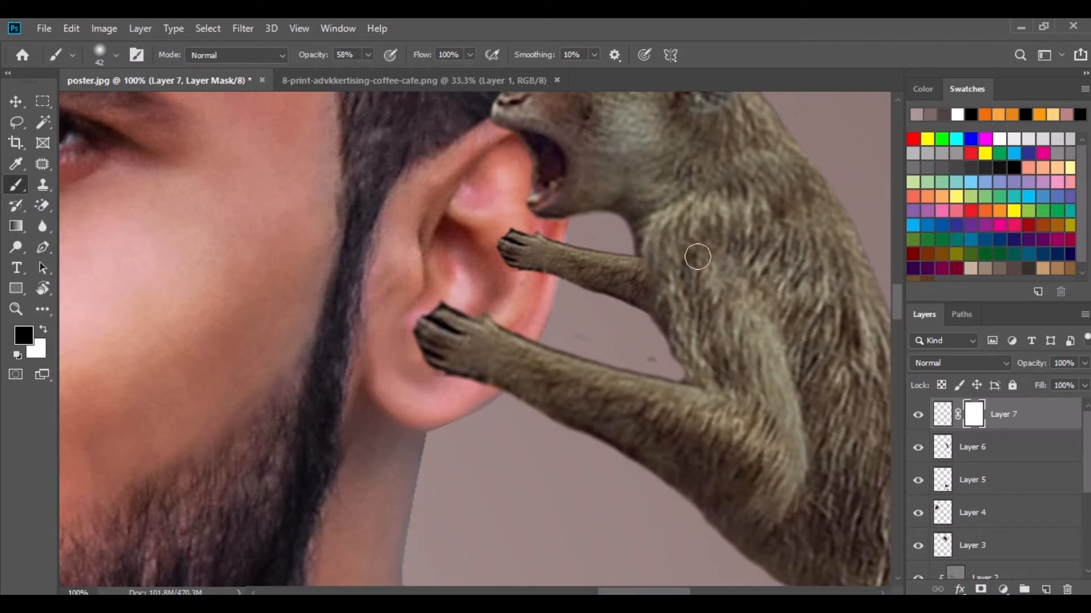
key("v")
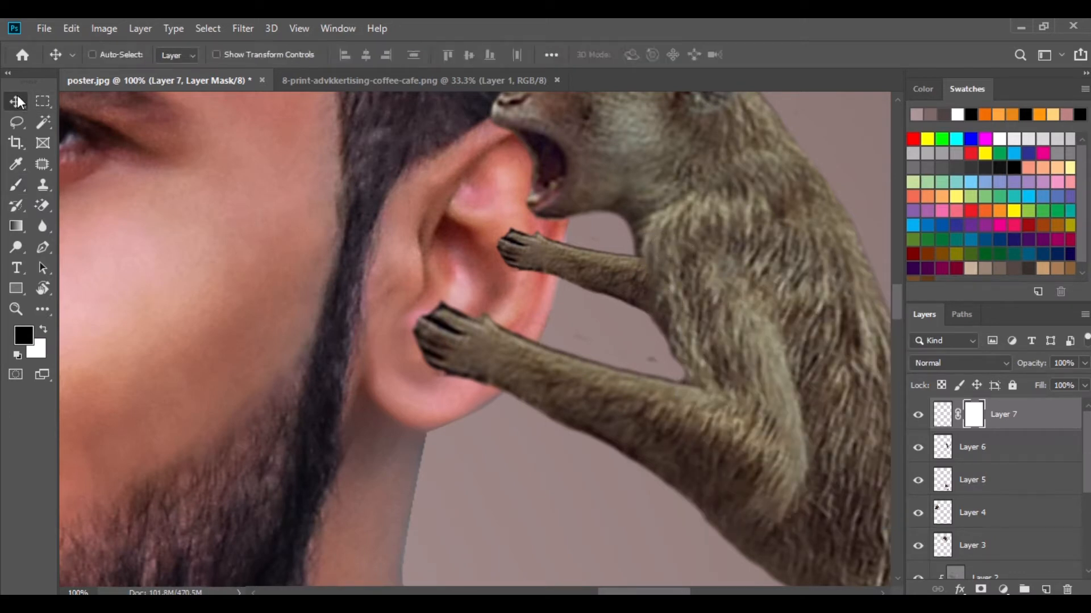
key("ctrl+minus")
key("ctrl+minus")
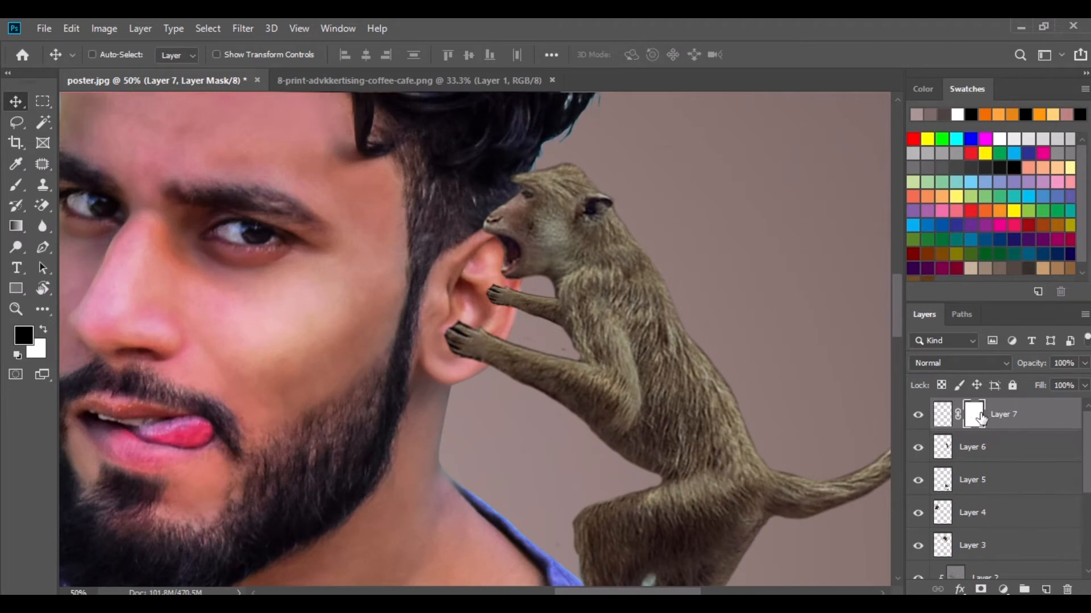
right_click(980, 420)
left_click(973, 455)
Merge the copied forearm's layer down into the shoulder monkey's layer
right_click(972, 423)
left_click(793, 490)
left_click(918, 415)
left_click(918, 414)
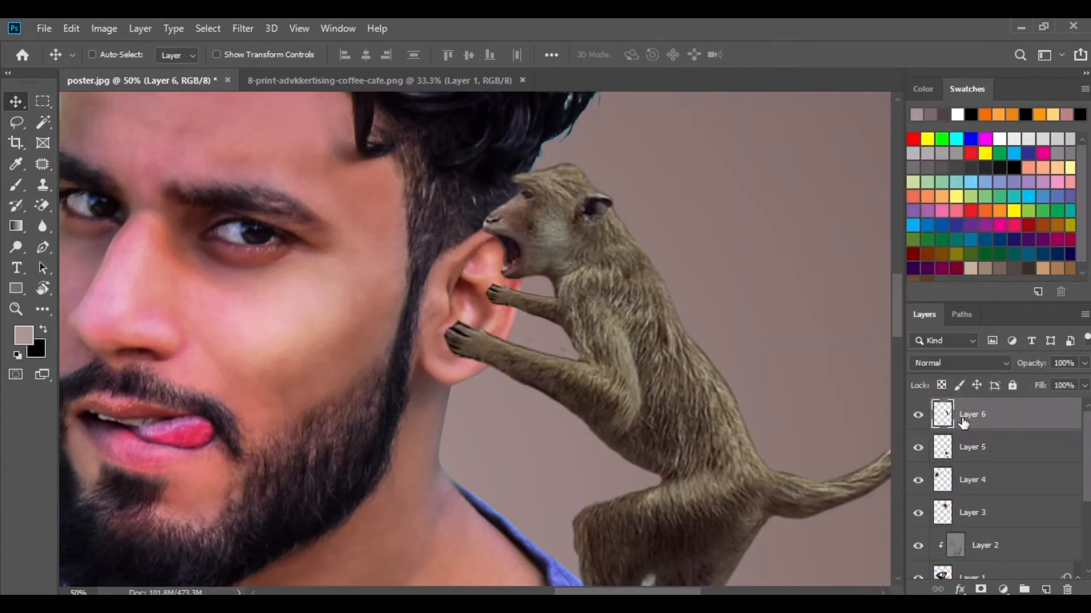
Apply a Camera Raw filter to the shoulder monkey with Contrast -53 and Blacks -38
left_click(243, 29)
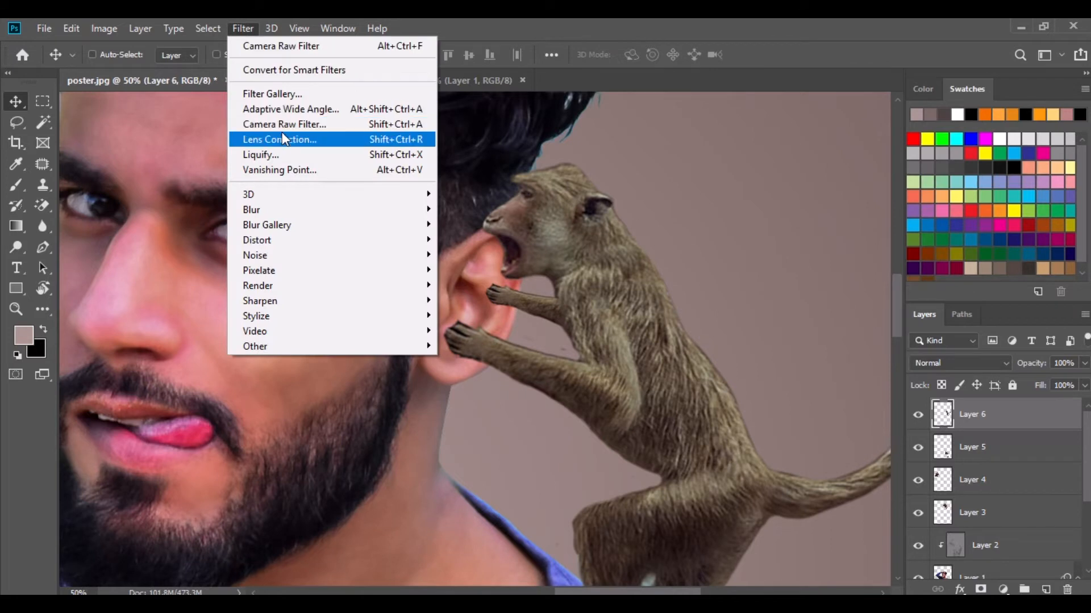
left_click(282, 123)
left_click(935, 427)
left_click_drag(935, 428, 893, 426)
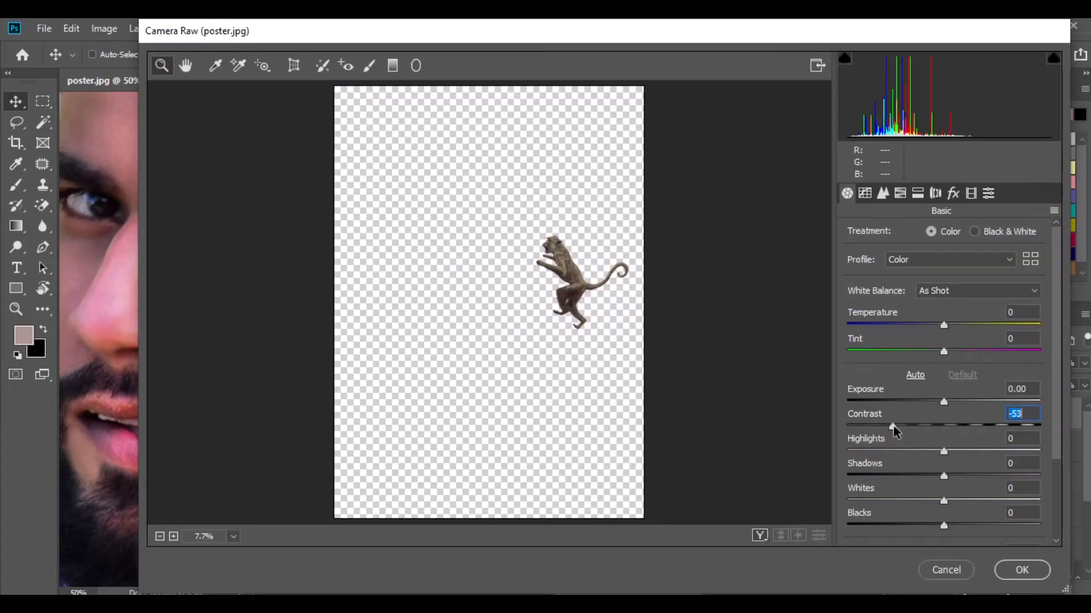
left_click_drag(946, 511, 906, 514)
scroll(928, 495, "down", 2)
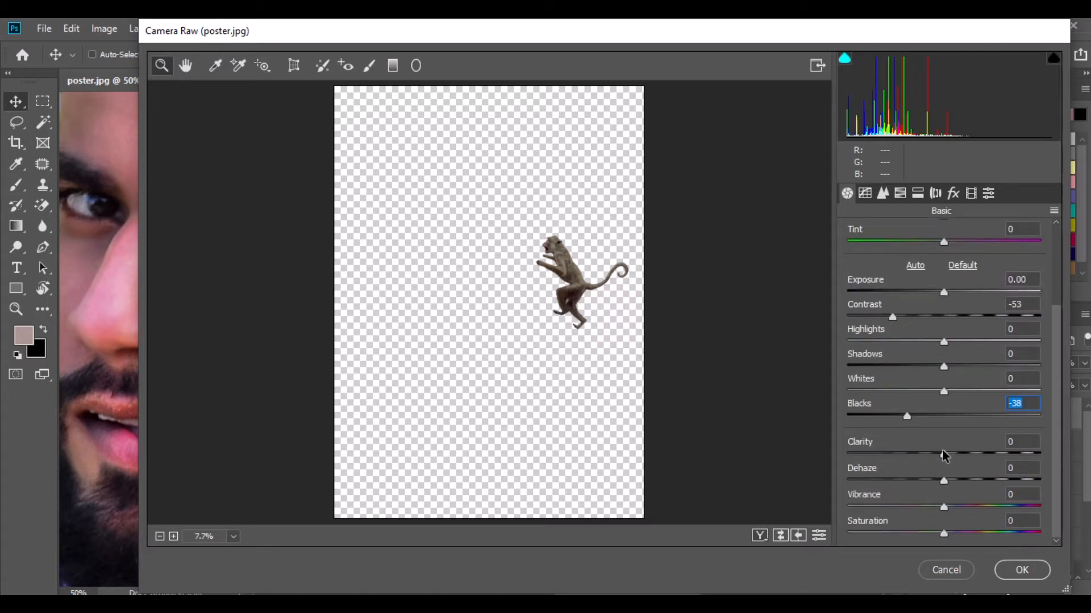
left_click(1022, 570)
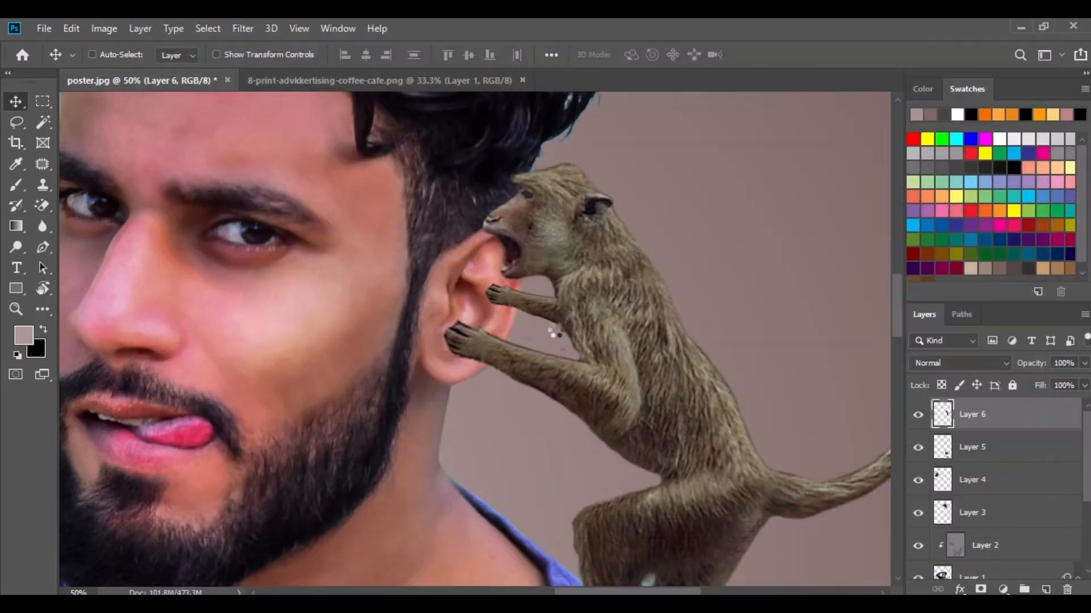
Brighten the shoulder monkey with Curves, setting the curve point to Output 126 and Input 106
left_click(112, 31)
mouse_move(170, 68)
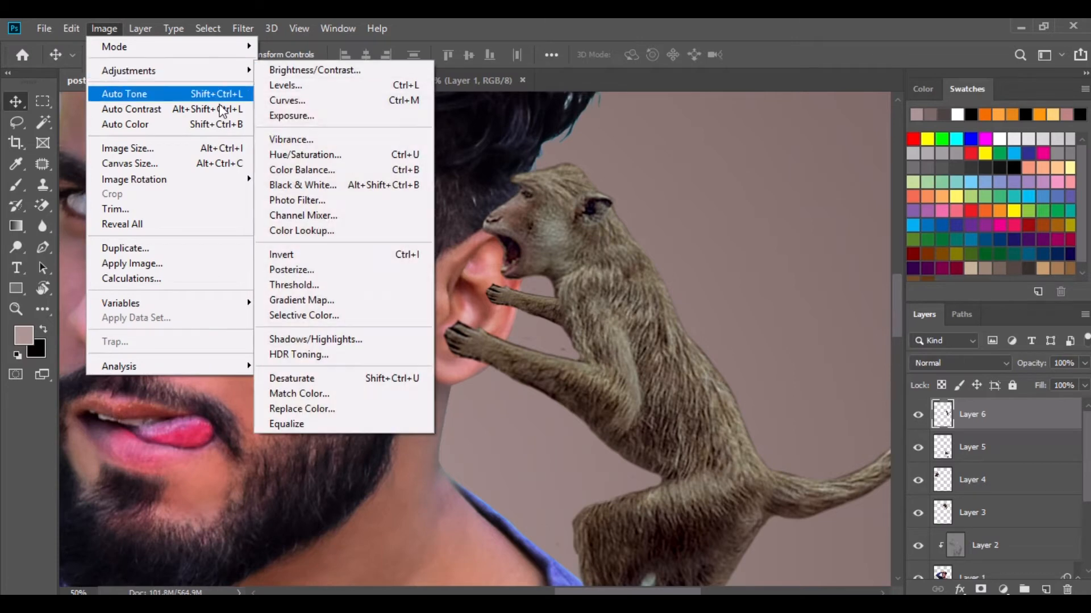
left_click(284, 102)
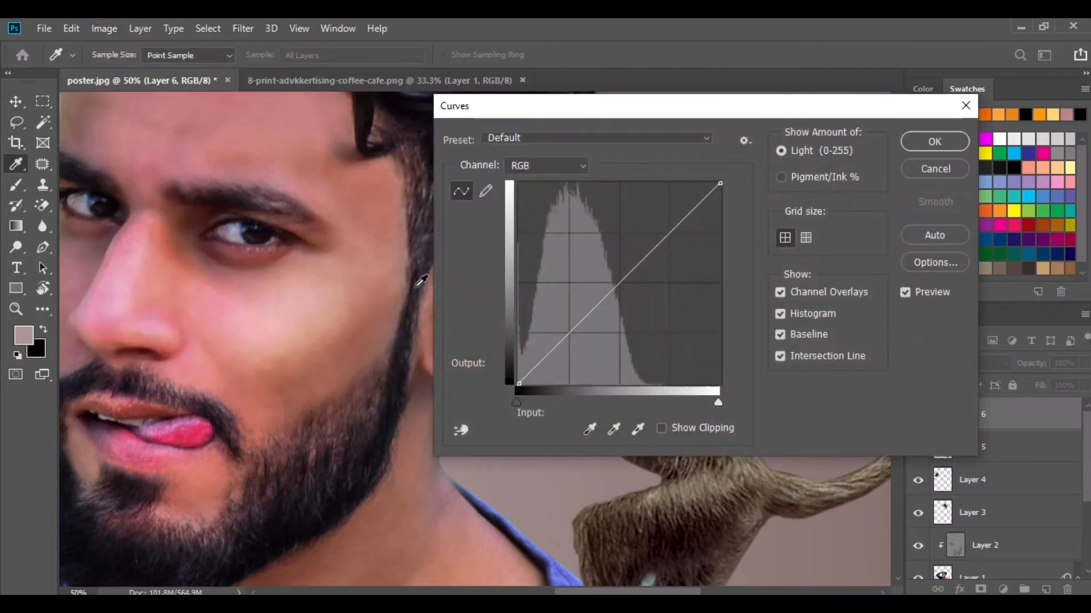
left_click_drag(616, 285, 621, 288)
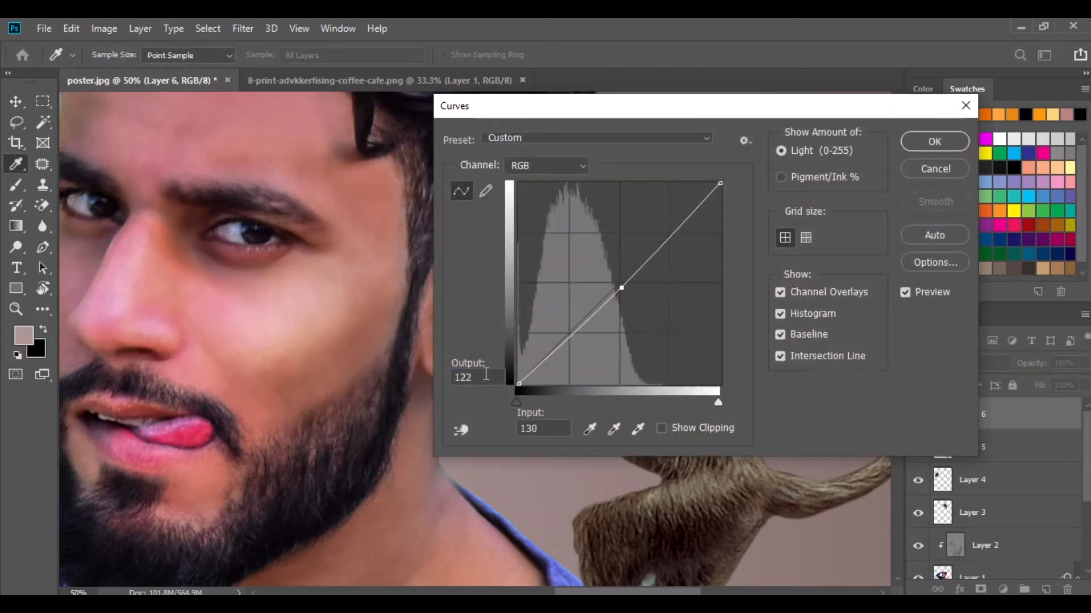
type("6106")
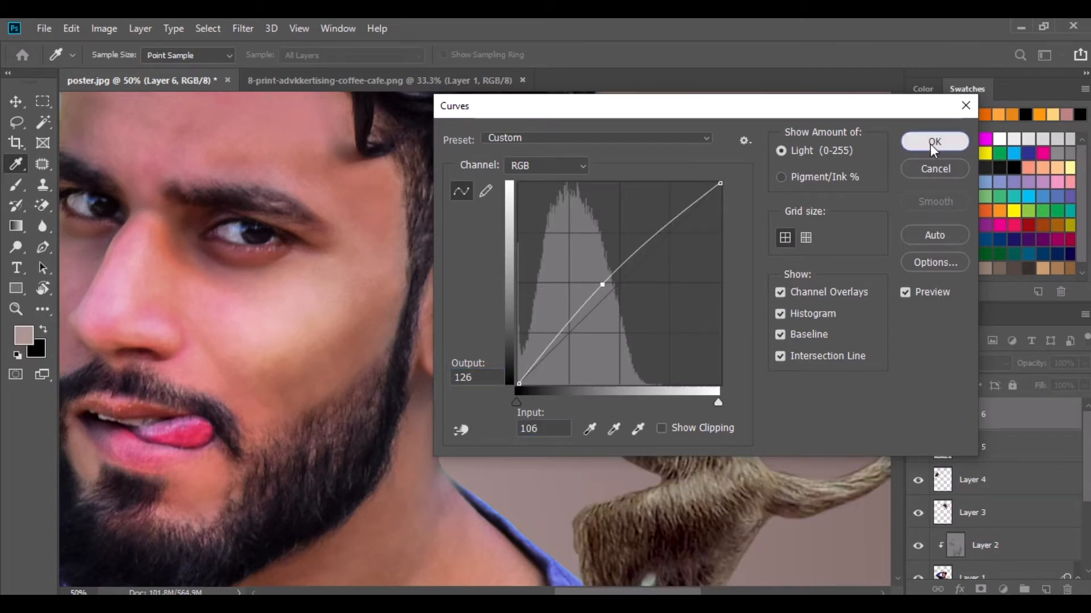
left_click(934, 141)
scroll(613, 301, "down", 5)
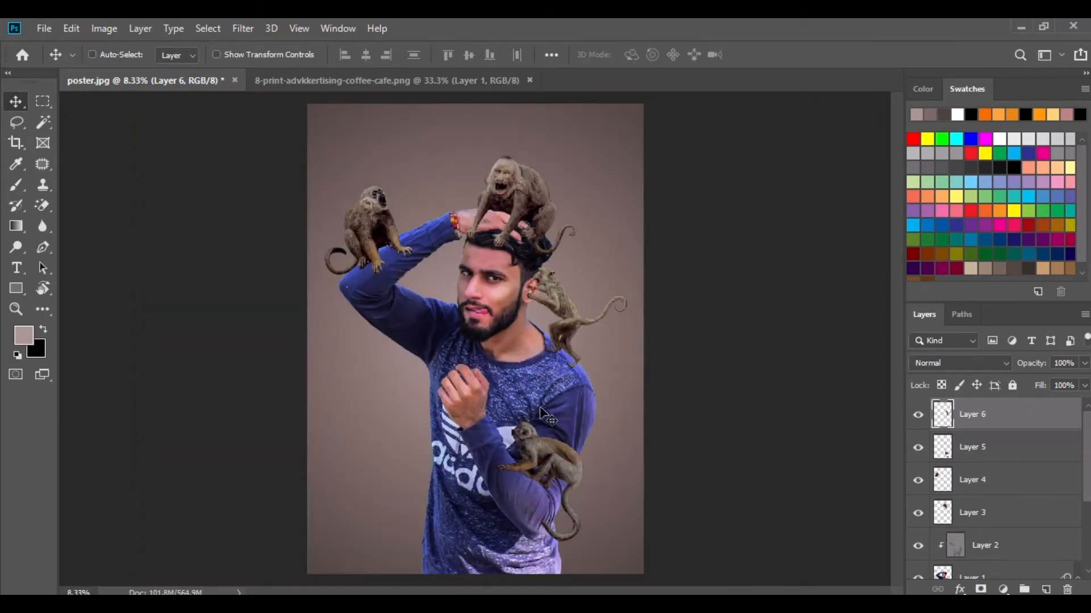
Close the shoulder monkey's source image and bring the monkey from 8-print-adffvertising-coffee-cafe into the poster beside the model's waist
left_click(422, 81)
left_click(530, 80)
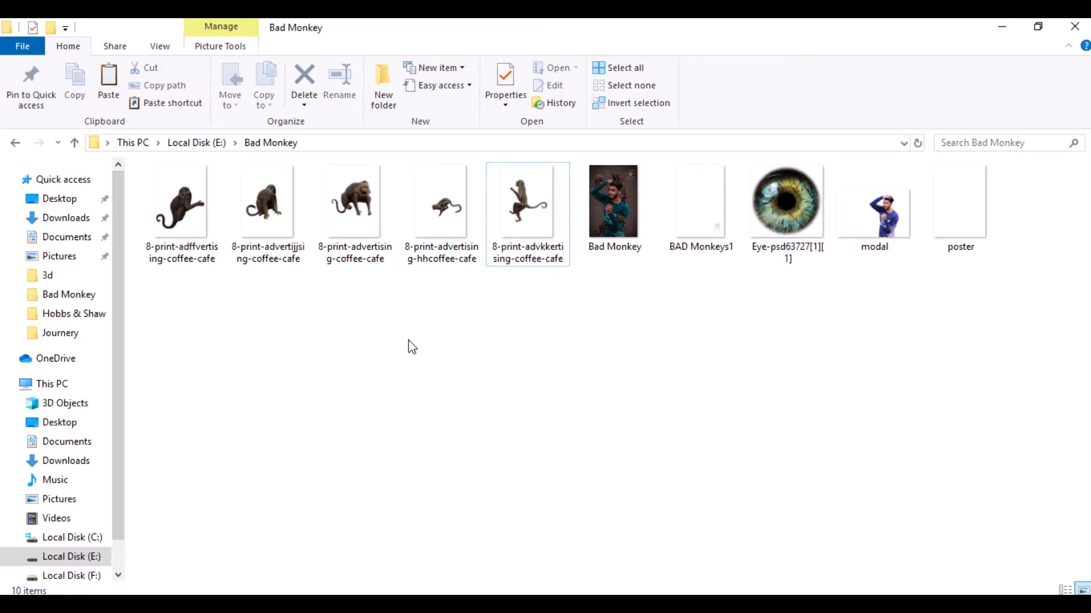
left_click_drag(174, 225, 339, 87)
left_click_drag(512, 341, 256, 175)
left_click_drag(424, 509, 413, 500)
Enlarge the waist monkey to about 176.5% and position it with its hand on the model's shirt logo
left_click(71, 27)
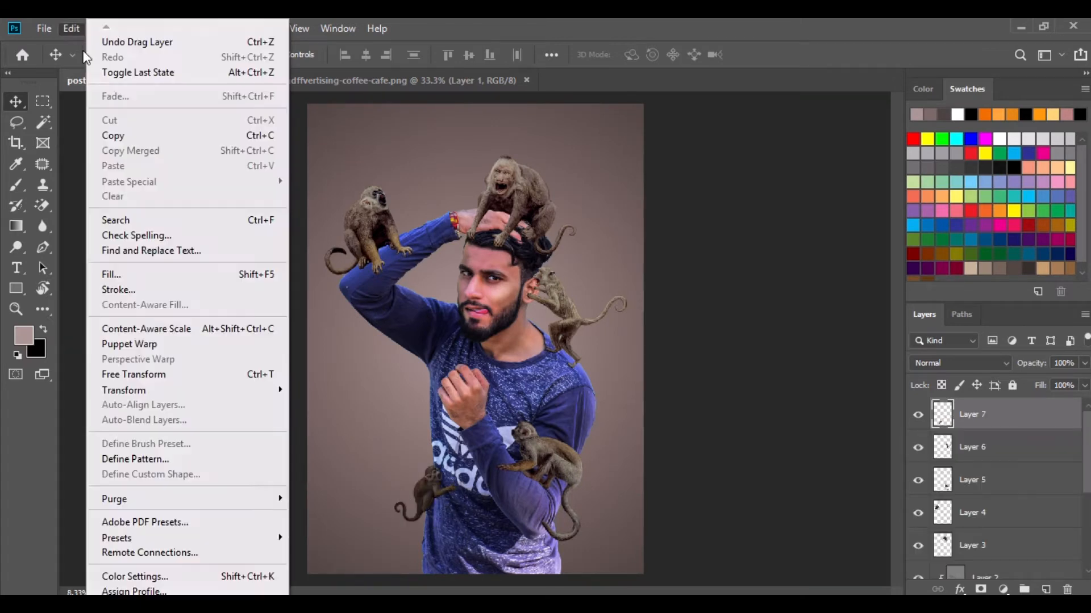
left_click(212, 375)
left_click_drag(464, 524, 482, 543)
left_click_drag(449, 502, 448, 523)
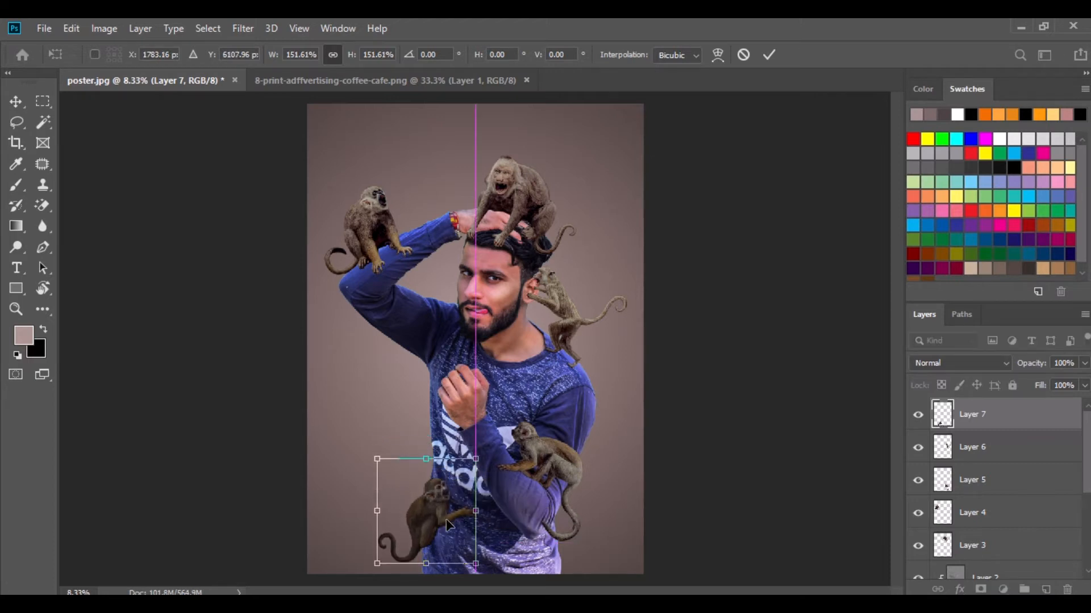
left_click_drag(375, 463, 361, 443)
left_click_drag(421, 495, 420, 502)
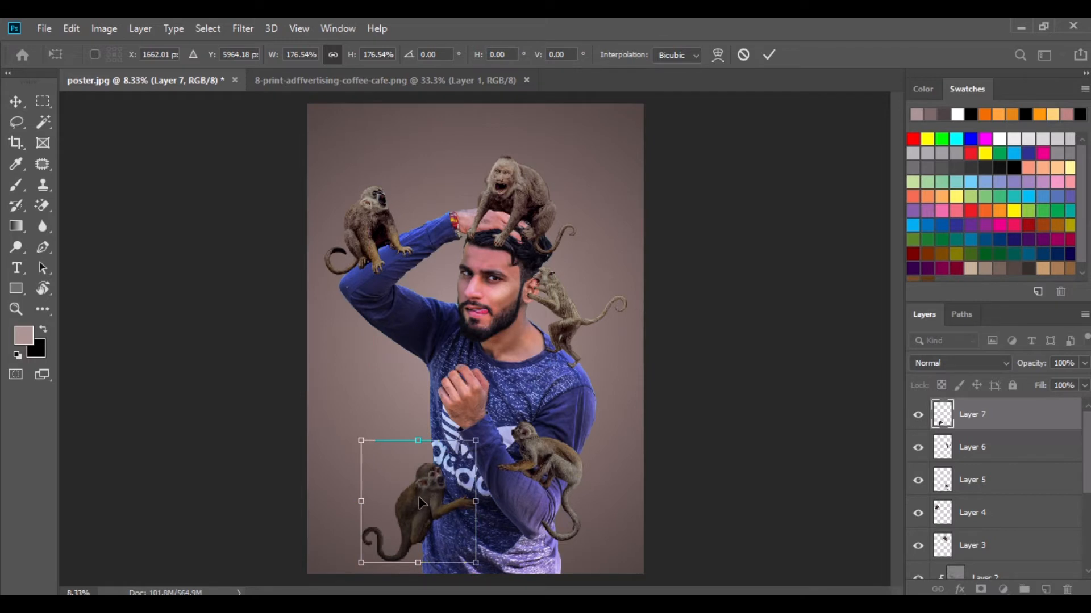
left_click(15, 102)
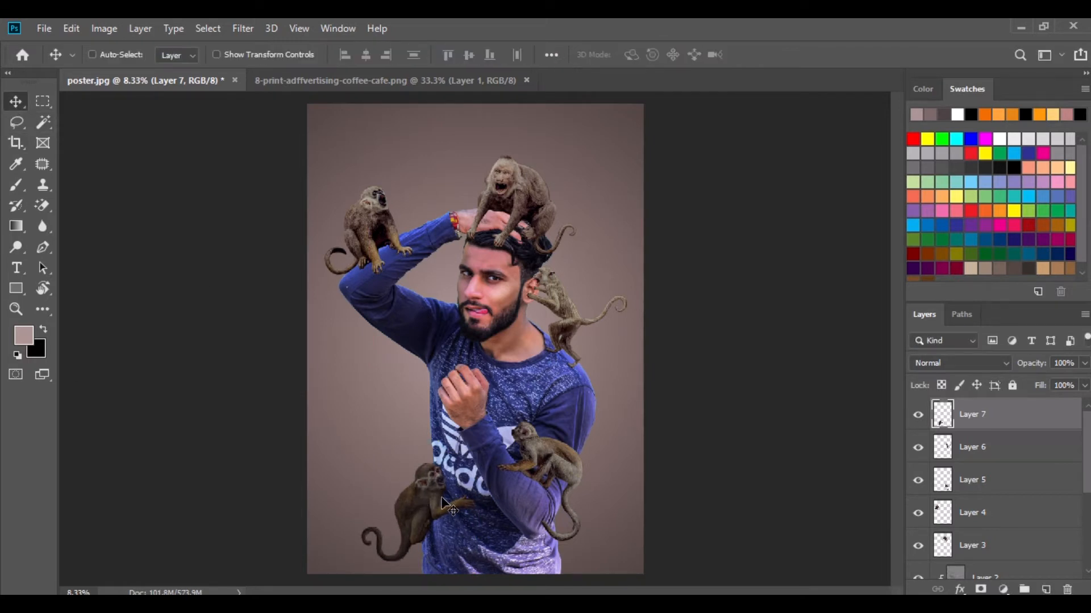
left_click_drag(434, 490, 435, 474)
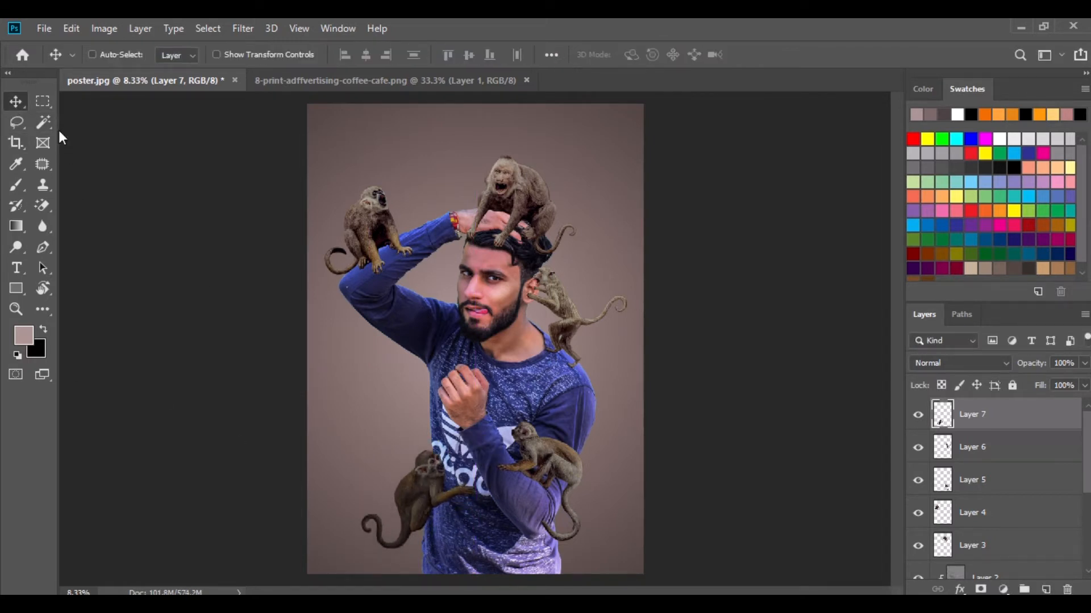
Apply a Camera Raw filter to the waist monkey with Contrast -71, Blacks -20 and Clarity +58
left_click(242, 29)
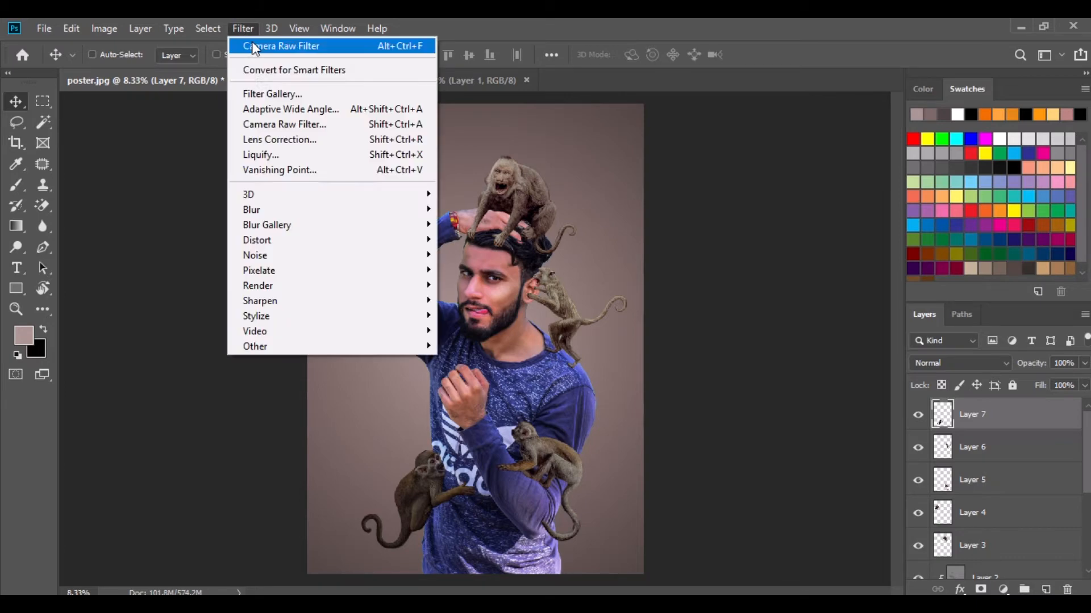
left_click(284, 125)
left_click_drag(943, 424, 971, 457)
scroll(963, 467, "down", 3)
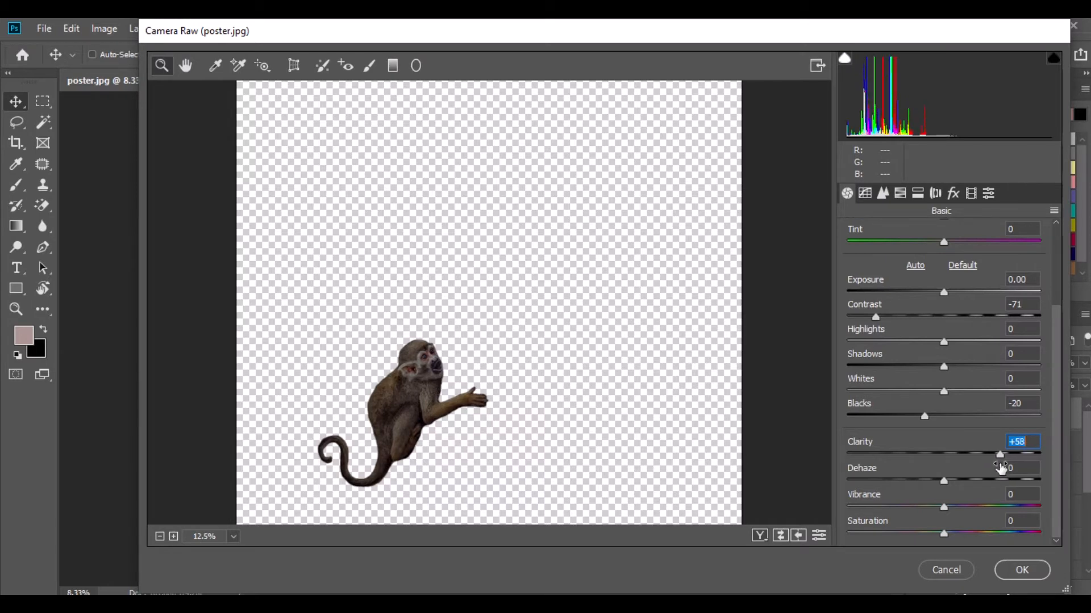
left_click(1022, 570)
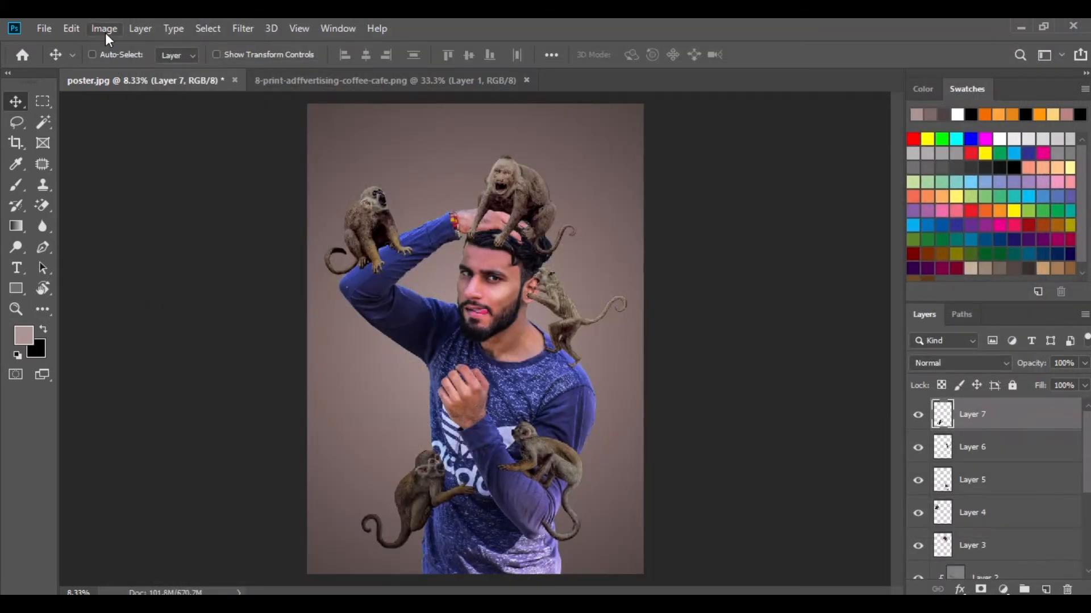
Brighten the waist monkey with Curves, setting the curve point to Output 131 and Input 121, and close its source image
left_click(104, 29)
mouse_move(134, 68)
left_click(291, 101)
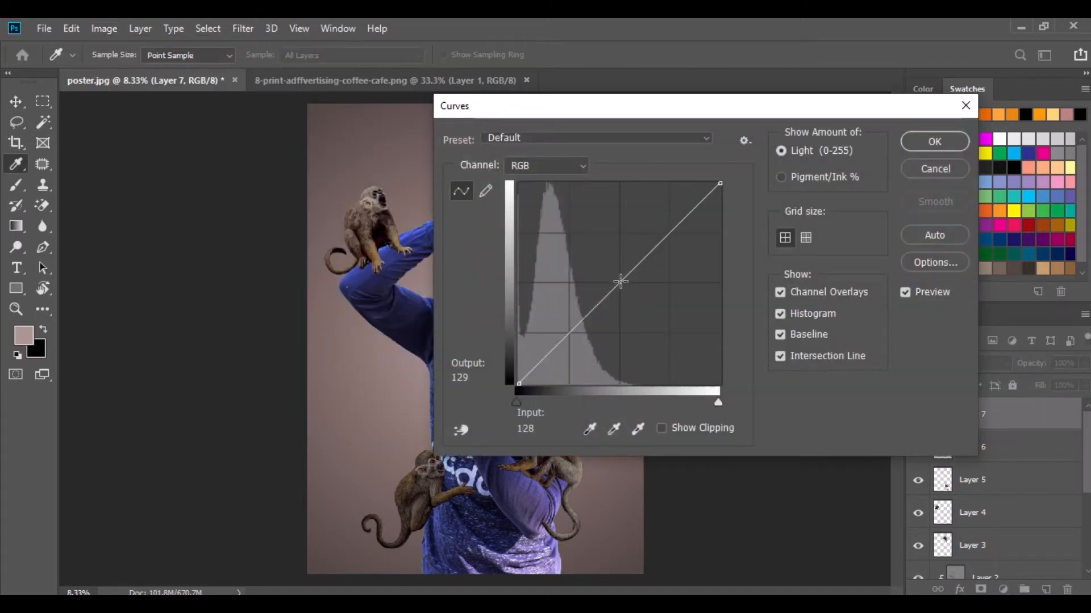
left_click_drag(620, 281, 627, 288)
type("131")
key("Tab")
type("121")
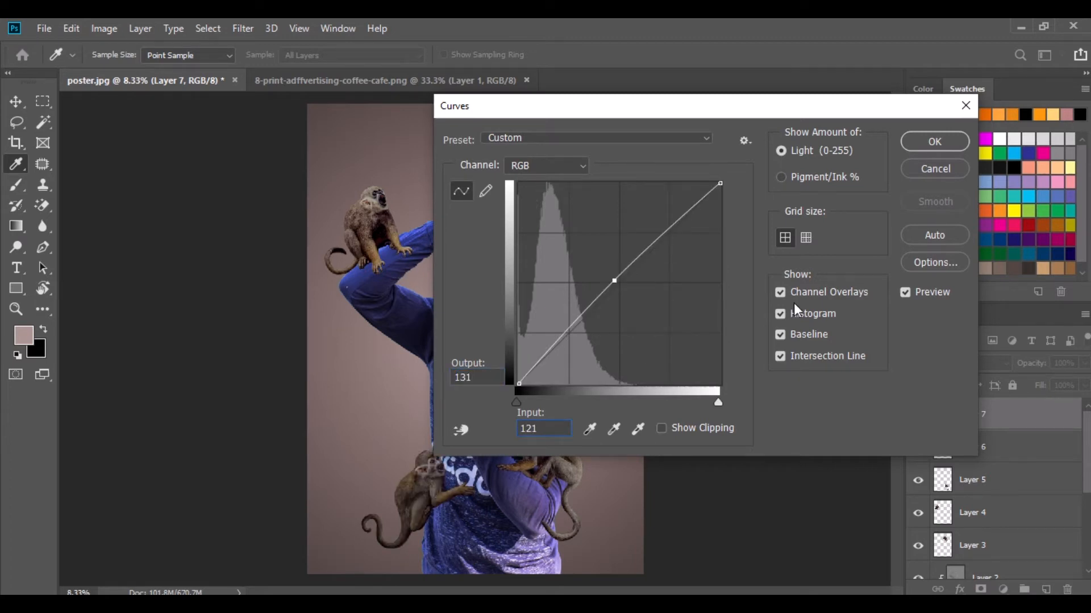
left_click(926, 143)
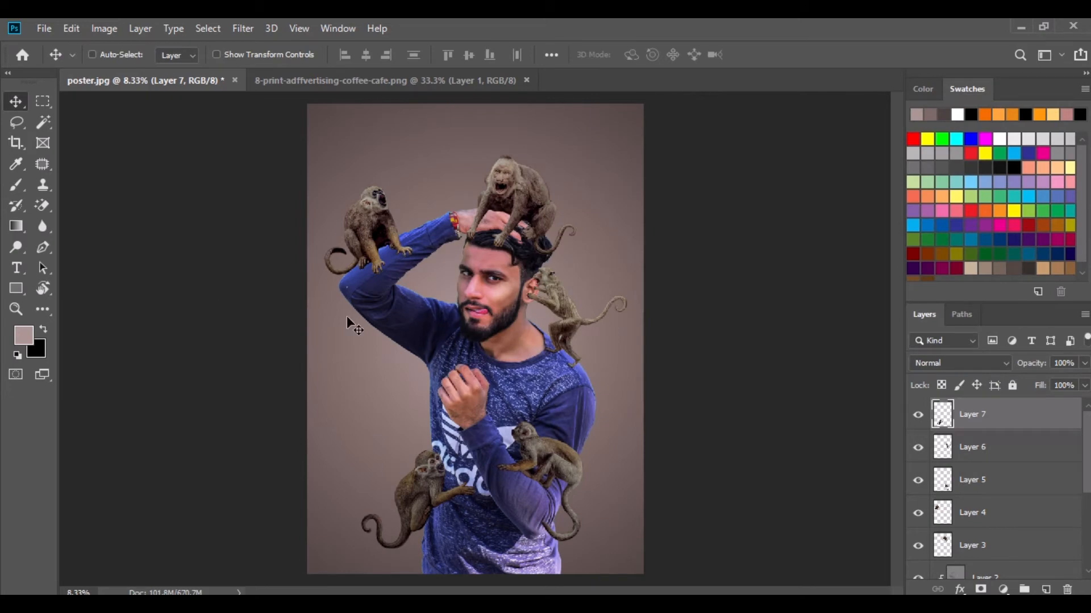
left_click(447, 83)
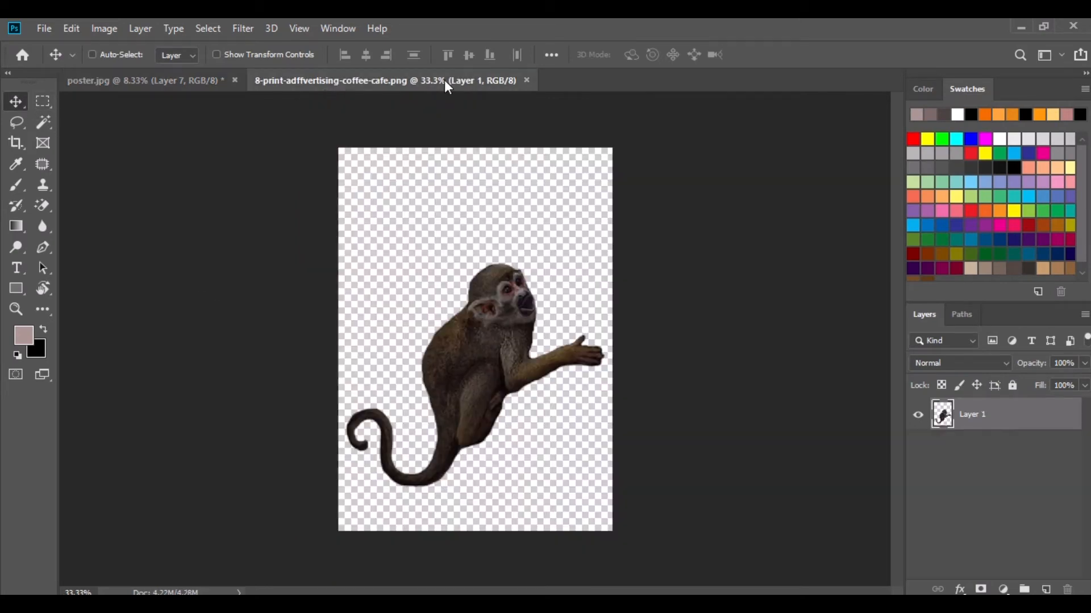
left_click(526, 80)
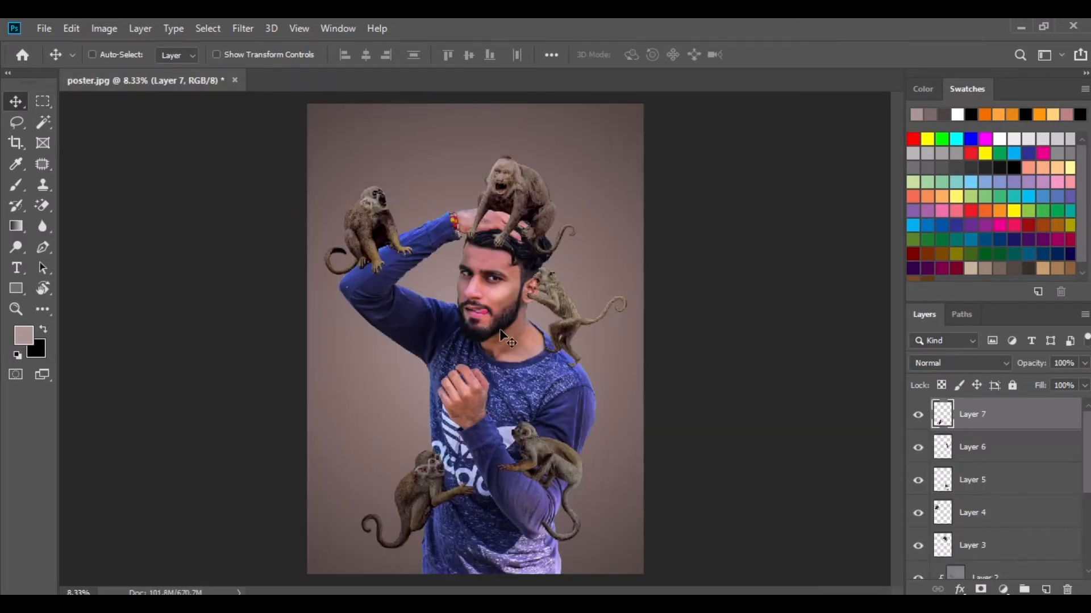
Hide the monkey, gradient fill and background layers, and merge the visible model layer with its clipped Overlay layer
key("ctrl+plus")
key("ctrl+plus")
scroll(991, 513, "down", 3)
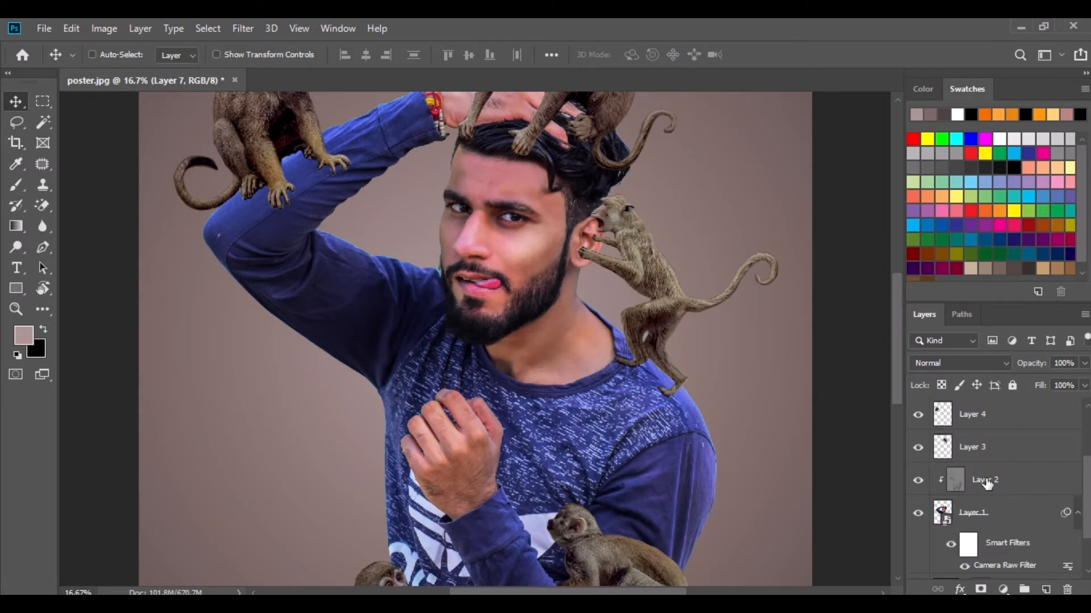
left_click(986, 483)
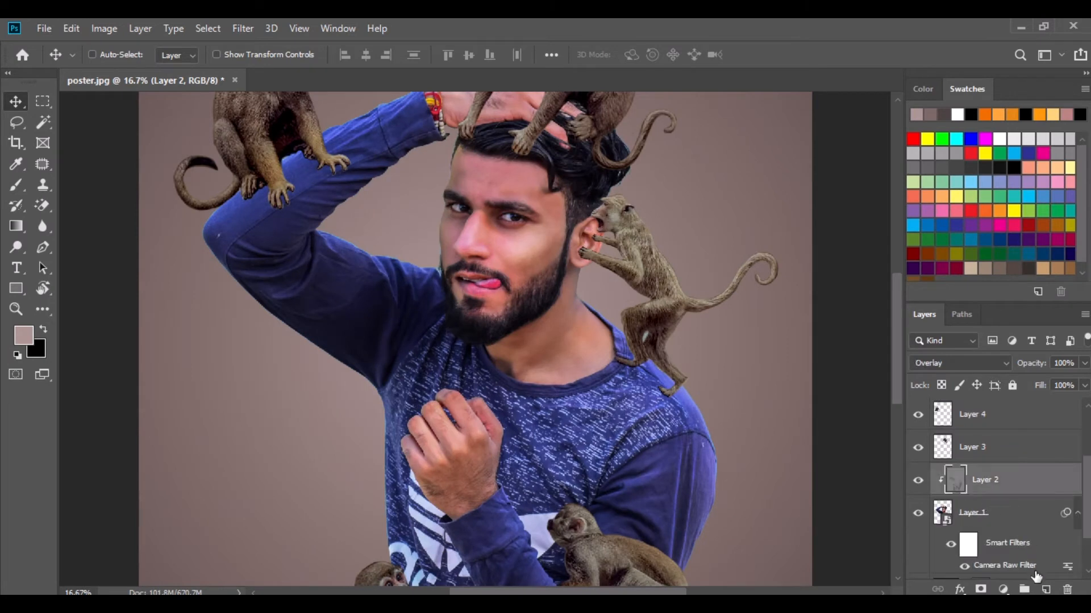
left_click(920, 448)
left_click(918, 416)
scroll(920, 437, "up", 3)
left_click(920, 446)
left_click(918, 416)
left_click(918, 481)
scroll(943, 500, "down", 5)
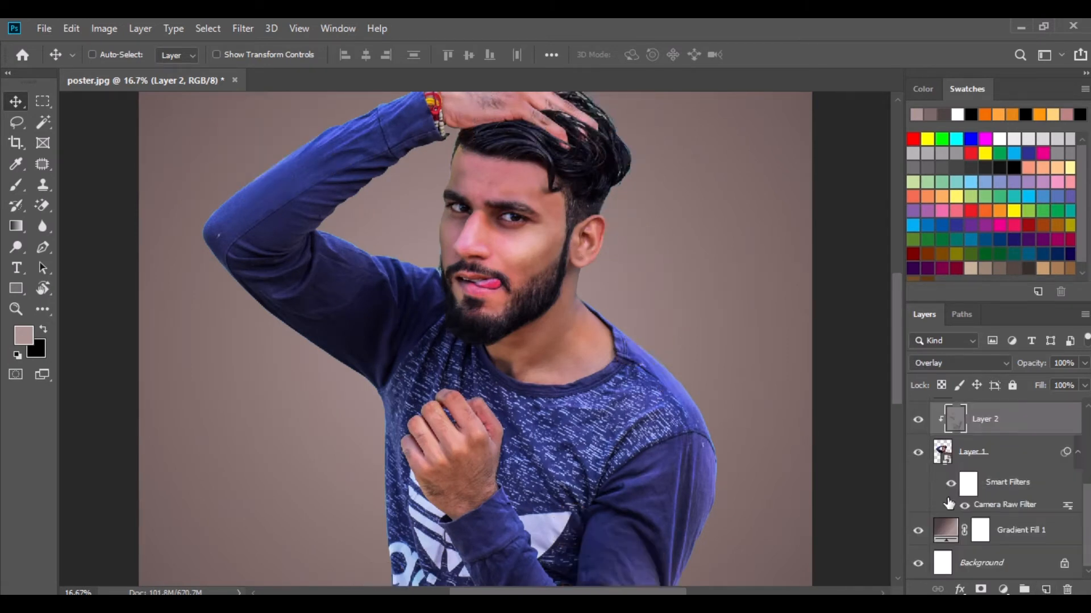
left_click(918, 534)
left_click(918, 563)
right_click(984, 429)
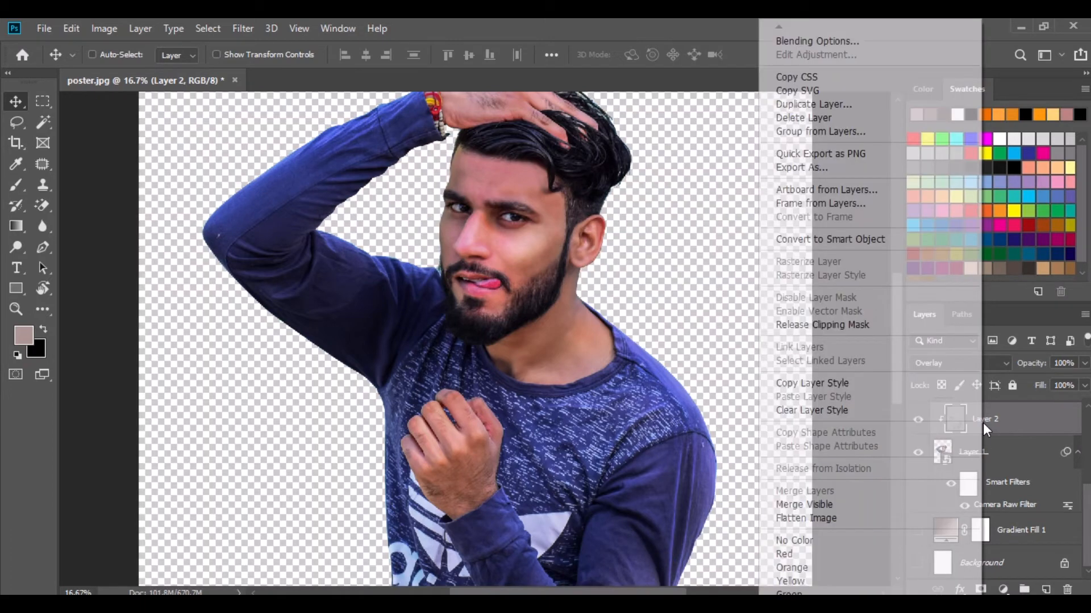
left_click(809, 500)
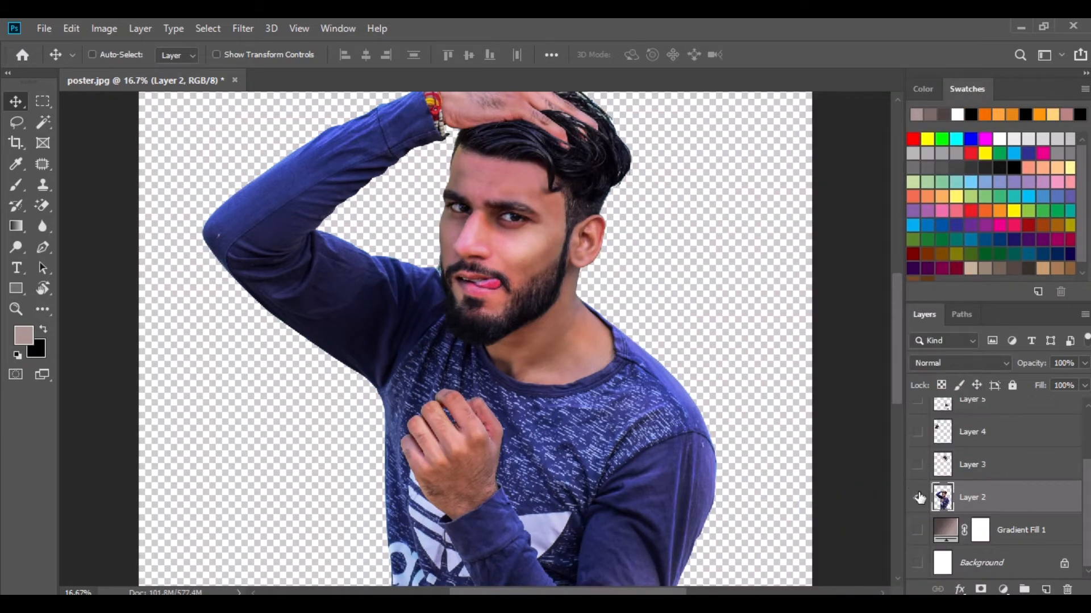
Show all the monkey layers, the gradient fill and the background again
left_click(917, 433)
left_click(916, 409)
scroll(920, 438, "up", 3)
left_click(919, 447)
left_click(918, 416)
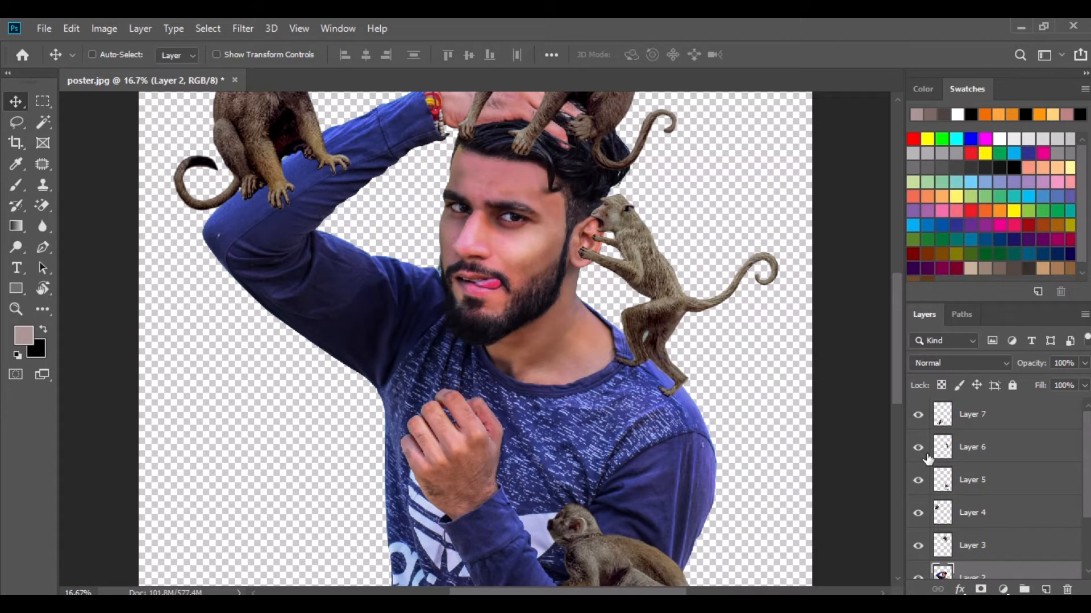
scroll(926, 463, "down", 3)
left_click(917, 530)
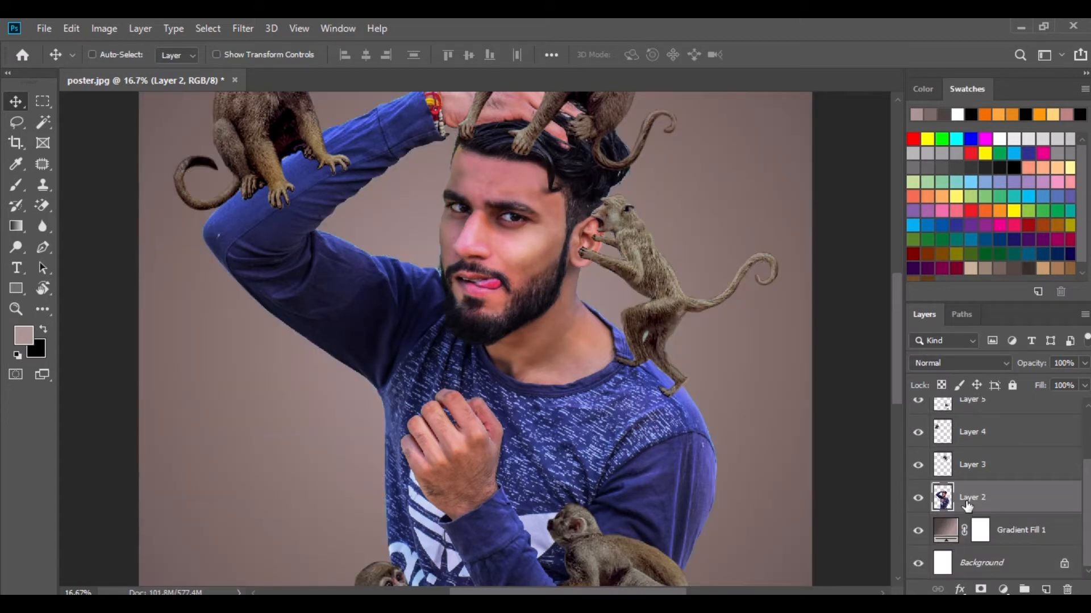
left_click(1043, 587)
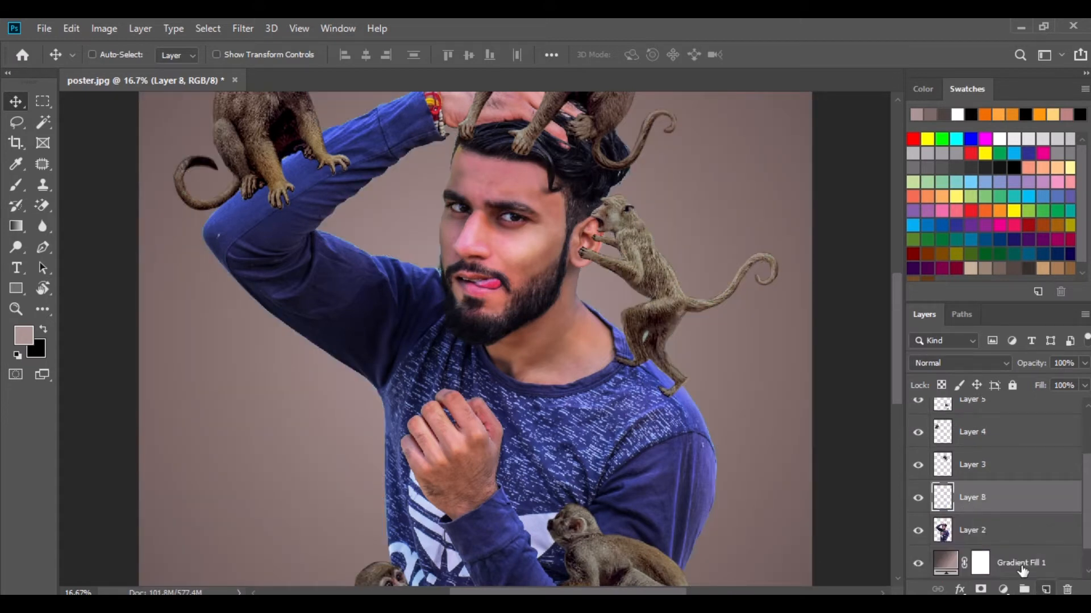
left_click(43, 330)
left_click(16, 185)
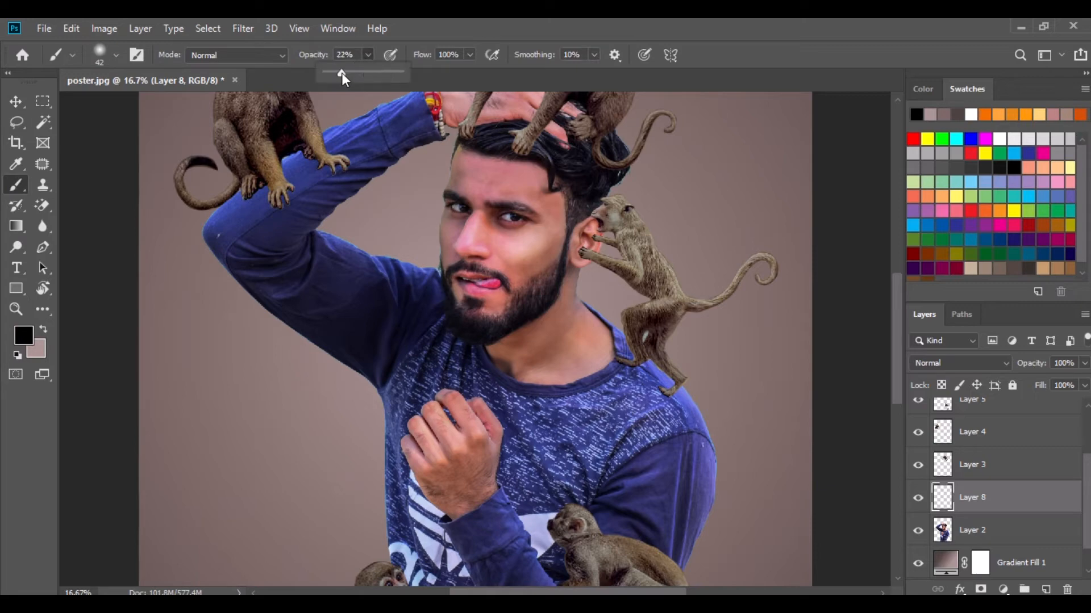
left_click(950, 537, "ctrl")
left_click(960, 532)
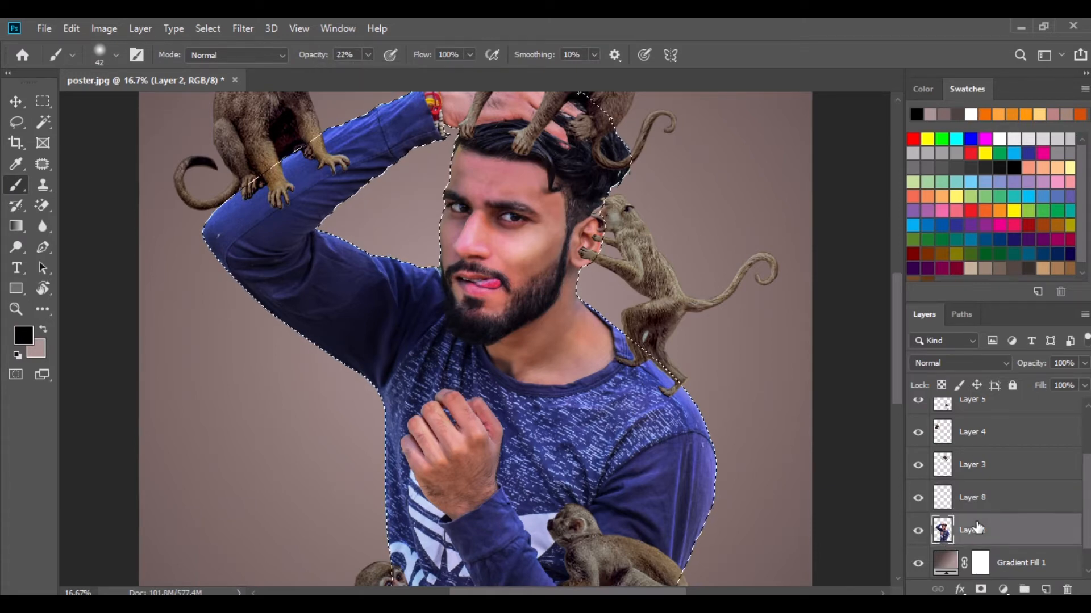
left_click(981, 506)
scroll(733, 369, "up", 3)
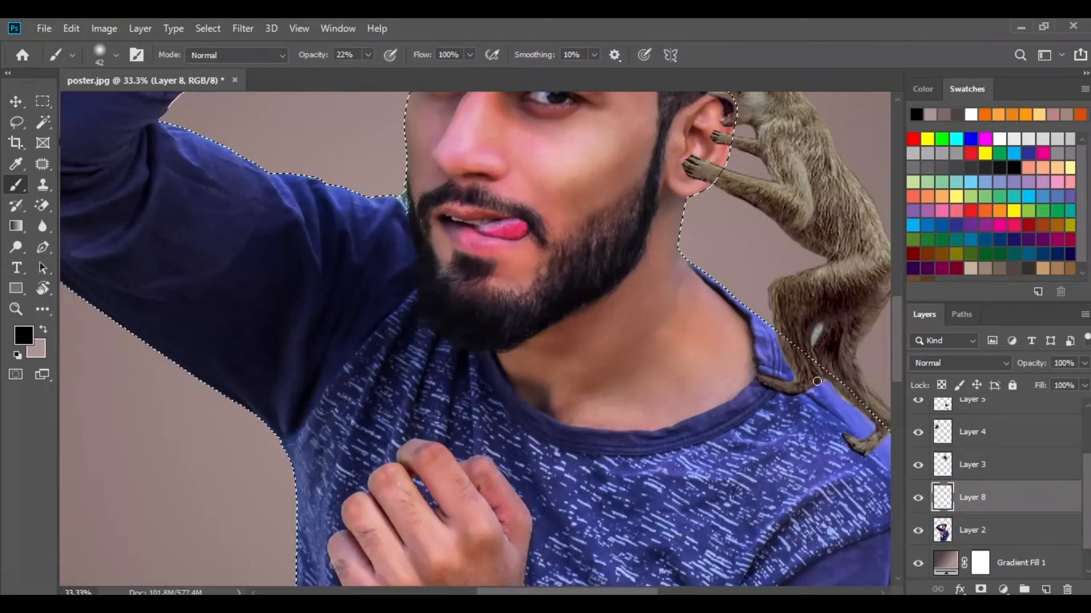
scroll(737, 371, "up", 2)
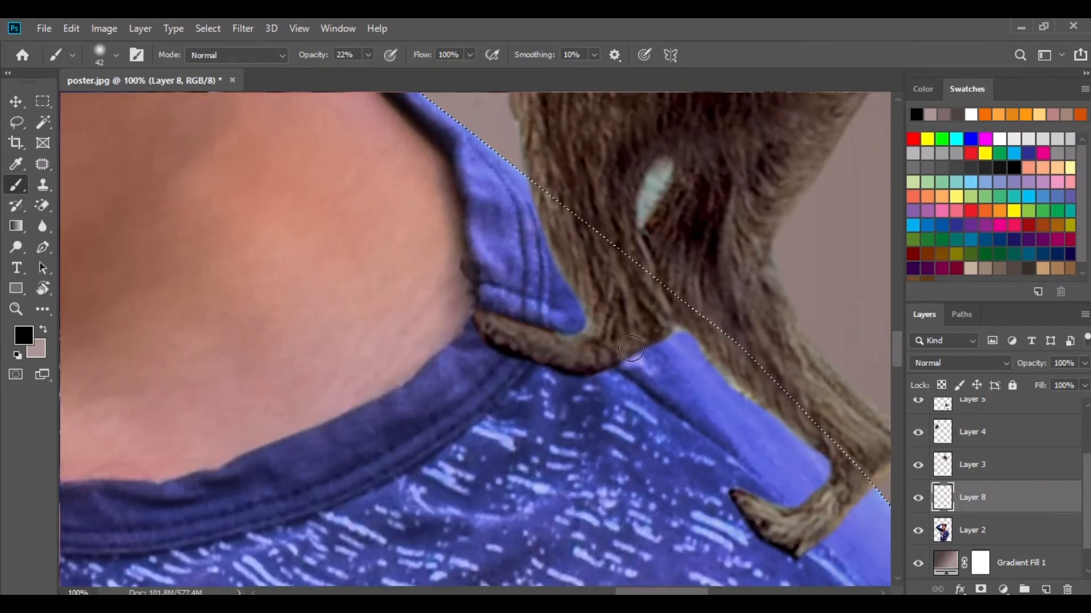
right_click(735, 347)
left_click_drag(840, 377, 853, 379)
left_click(670, 357)
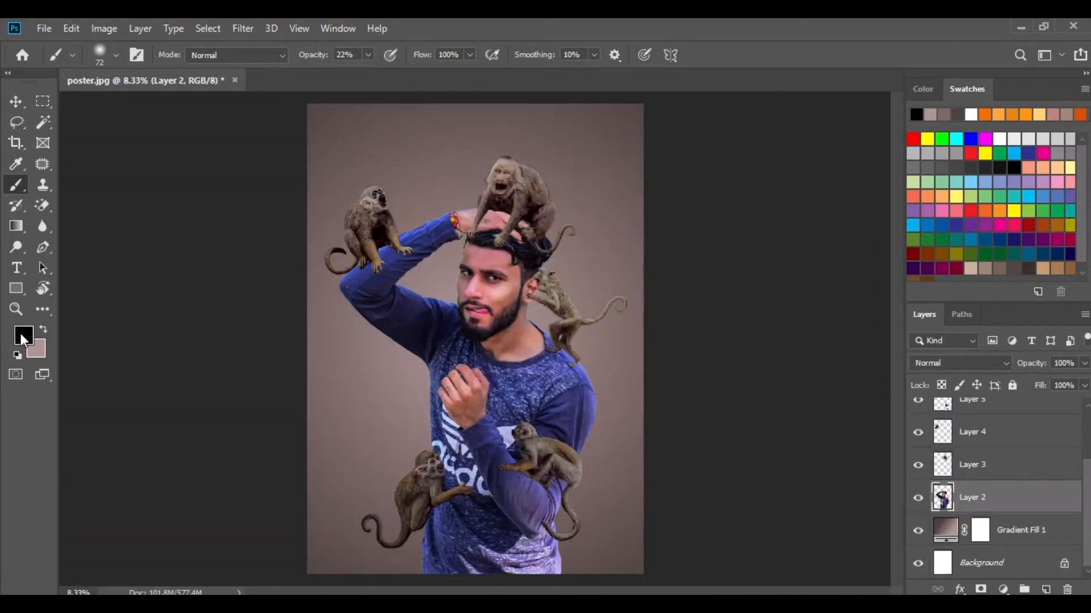
Set the foreground color to #0e0e0e
left_click(24, 338)
type("0e0e0e")
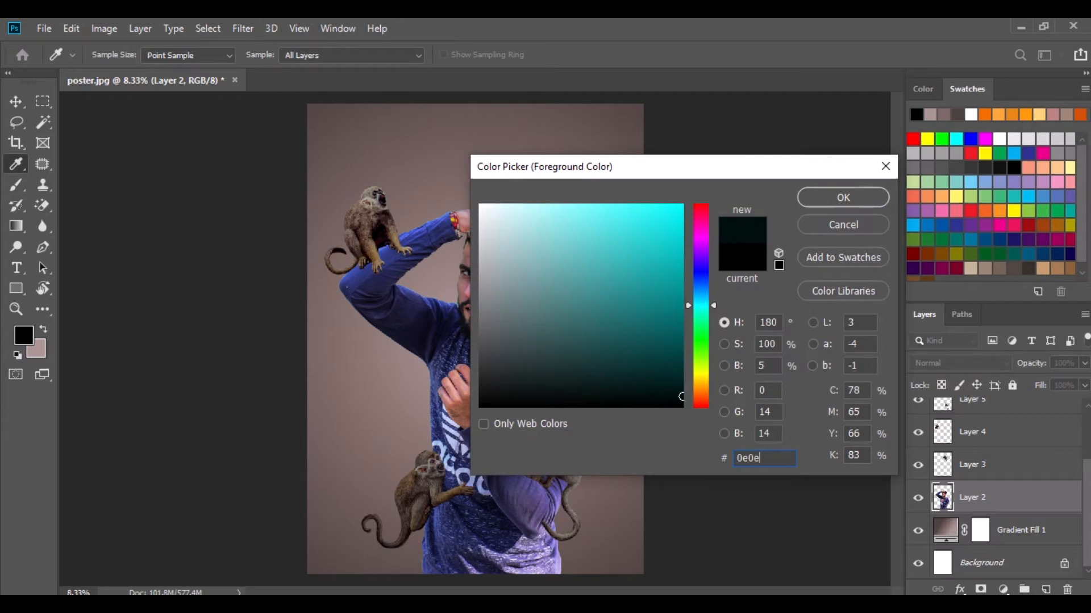
left_click(843, 199)
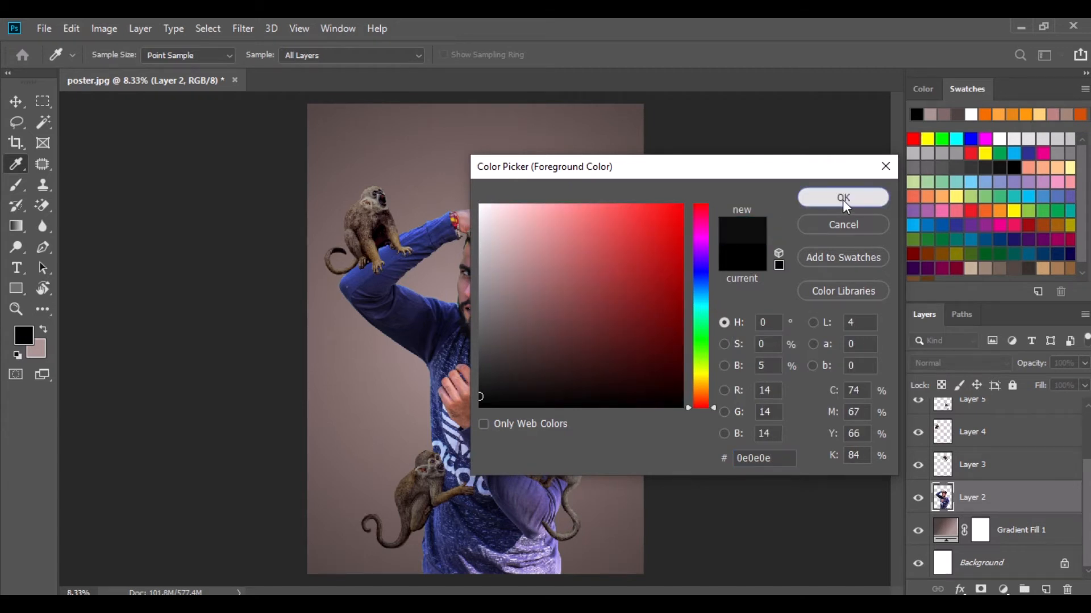
Add a new layer in Screen blend mode above the model and load the model's outline as a selection
left_click(1045, 589)
left_click(960, 363)
left_click(931, 335)
left_click(941, 531, "ctrl")
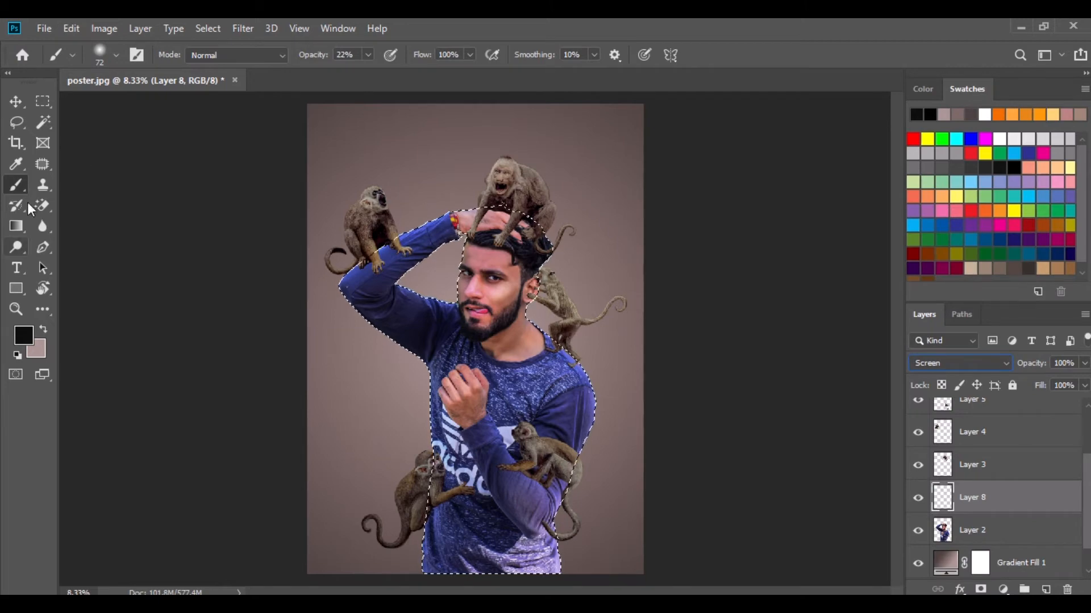
Set the soft round brush to 28% opacity and 120 px size for painting at the shoulder monkey's feet
type("28")
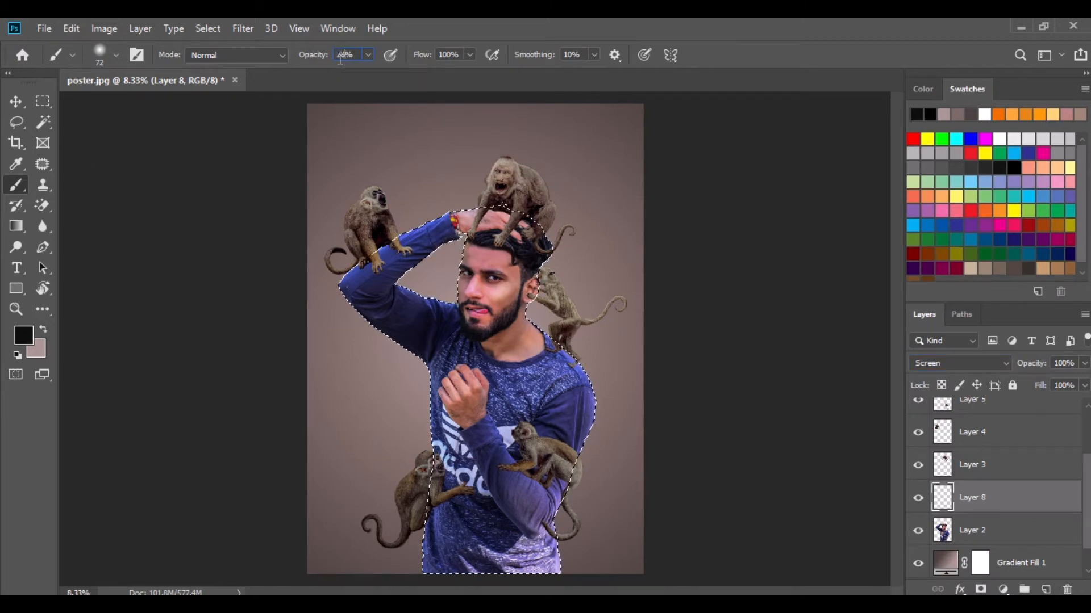
key("ctrl+plus")
key("ctrl+plus")
key("ctrl+plus")
key("ctrl+plus")
key("ctrl+plus")
left_click_drag(650, 347, 111, 221)
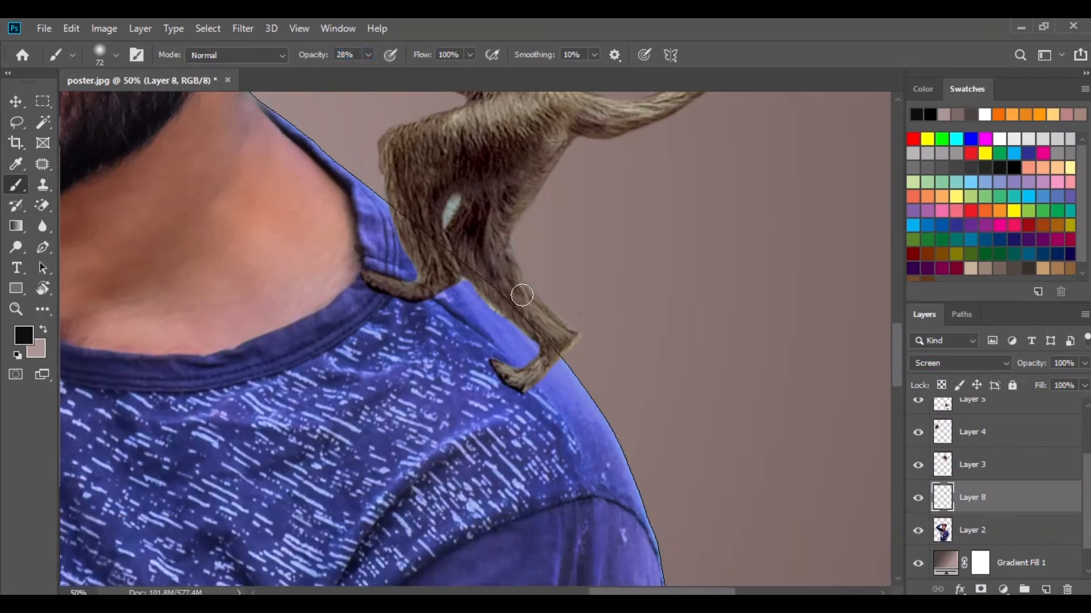
right_click(523, 321)
left_click_drag(643, 377, 659, 378)
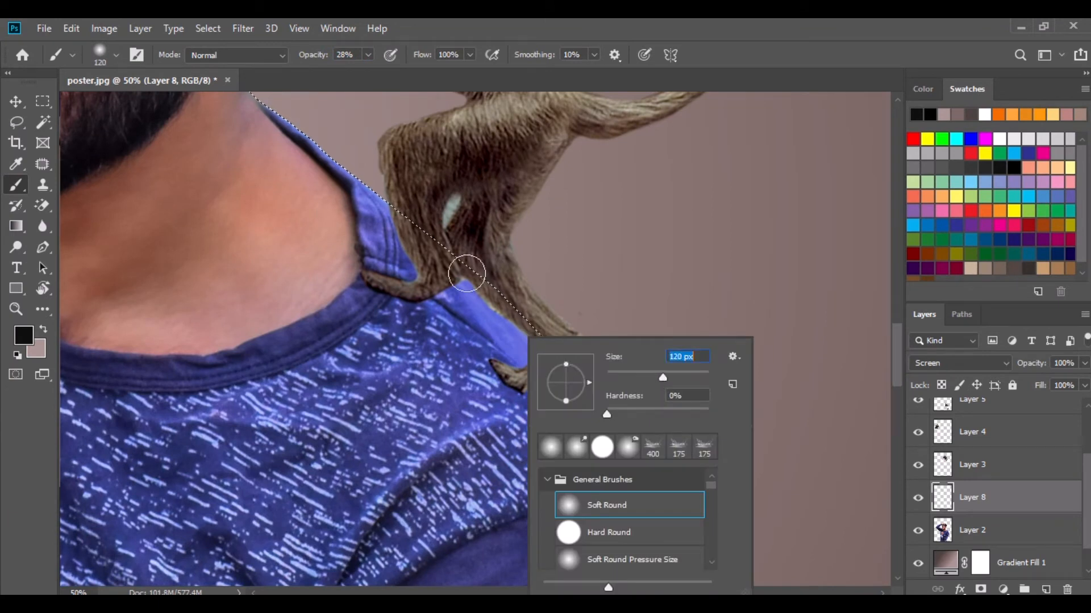
key("Return")
Switch the shadow layer to Normal blend mode and paint soft dark shadows around the shoulder monkey's feet
left_click(960, 363)
left_click(927, 214)
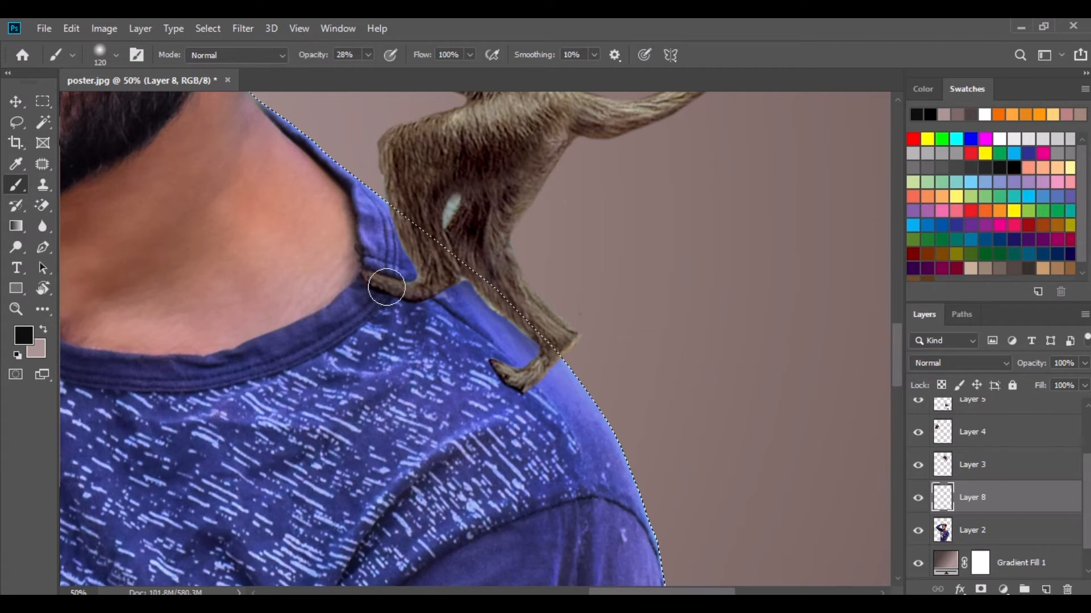
key("ctrl+Return")
mouse_move(512, 310)
left_mouse_down()
mouse_move(553, 359)
mouse_move(531, 380)
mouse_move(506, 381)
left_mouse_up()
mouse_move(411, 227)
left_mouse_down()
mouse_move(419, 269)
mouse_move(393, 204)
mouse_move(416, 276)
mouse_move(393, 197)
mouse_move(424, 278)
left_mouse_up()
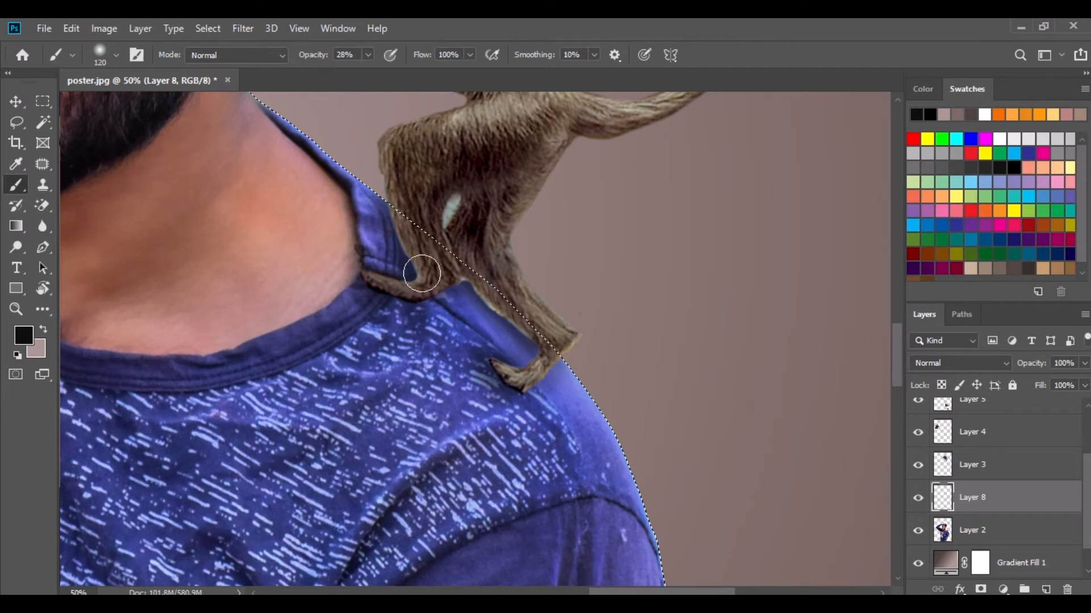
Paint soft contact shadows around the shoulder monkey's hands and mouth at the model's ear
scroll(469, 260, "up", 5)
scroll(311, 383, "left", 4)
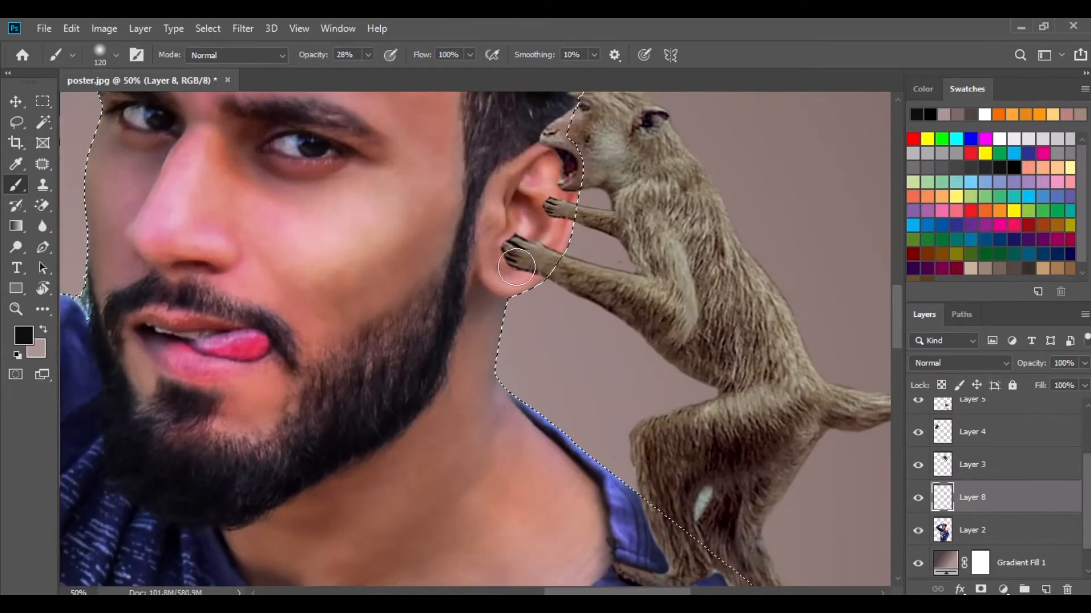
scroll(545, 213, "up", 3)
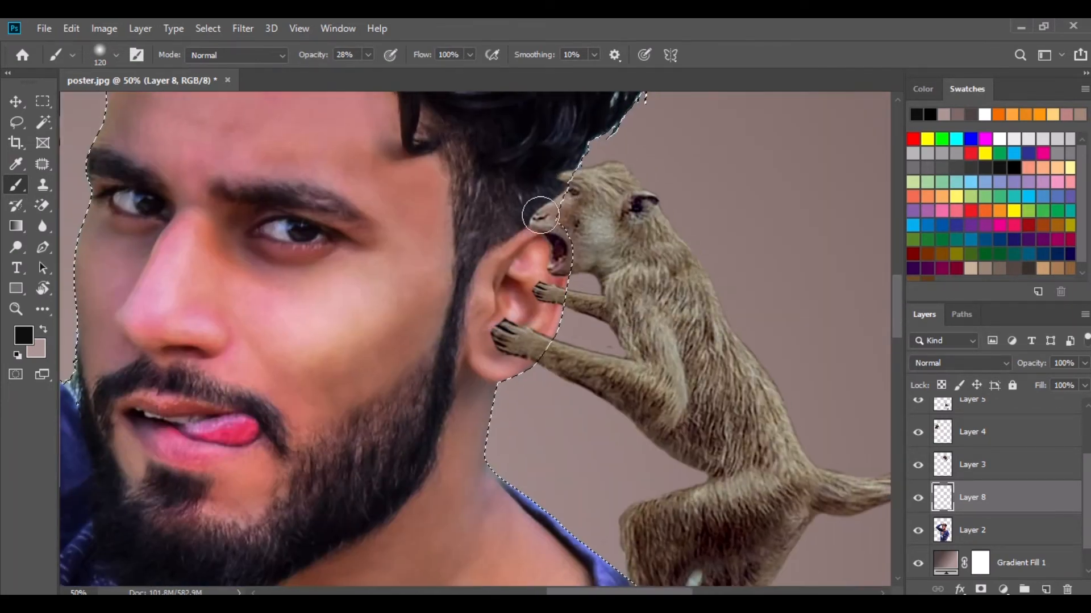
Paint soft contact shadows under the hands and feet of the monkey on the model's head
scroll(430, 245, "up", 8)
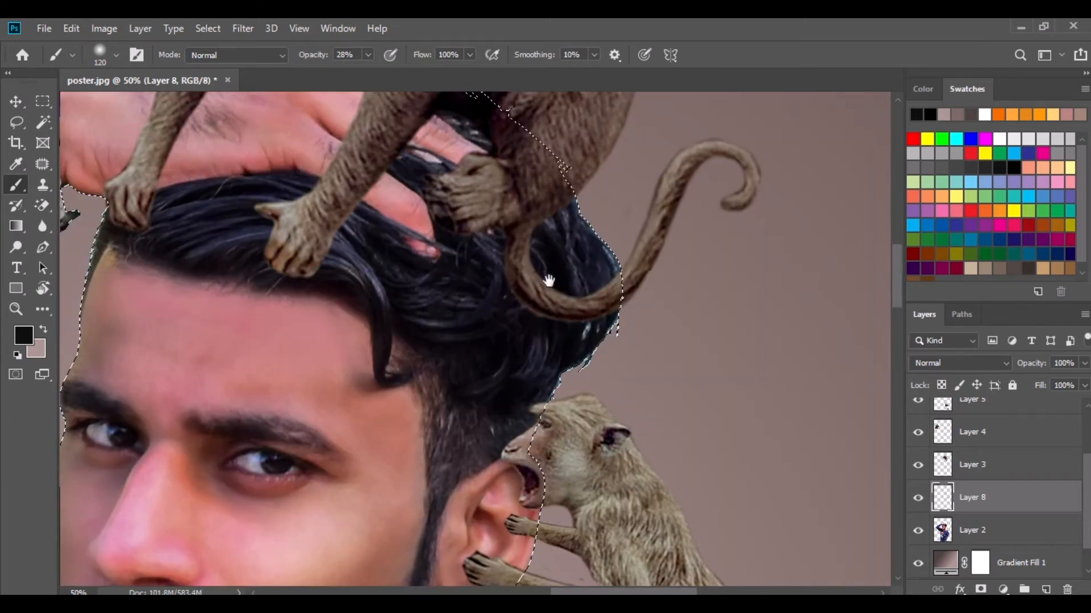
left_click_drag(430, 245, 553, 281)
left_click_drag(271, 261, 233, 292)
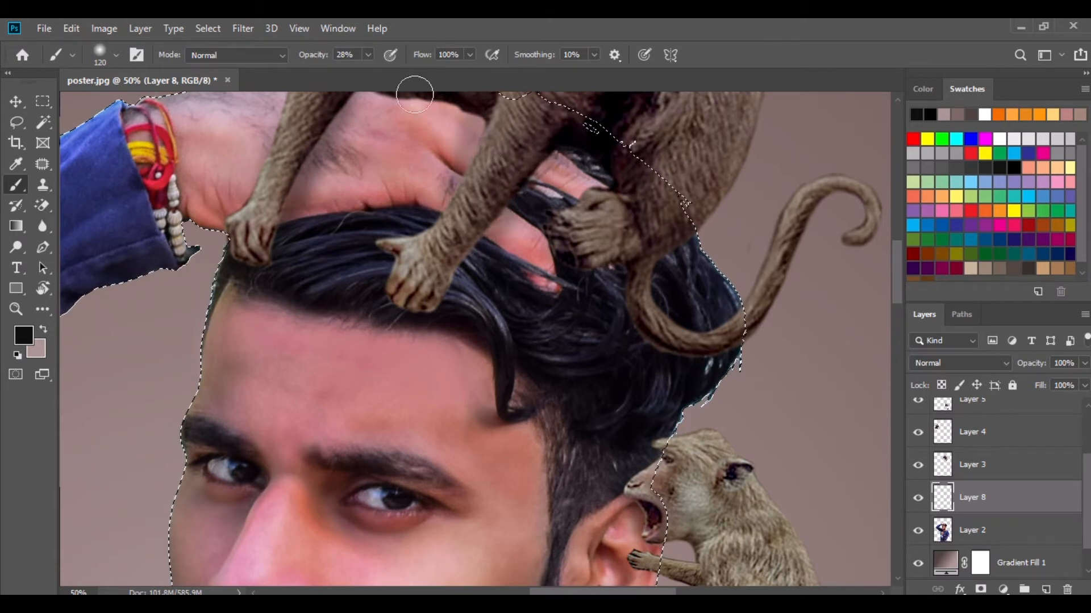
left_click_drag(420, 293, 446, 299)
scroll(388, 243, "up", 3)
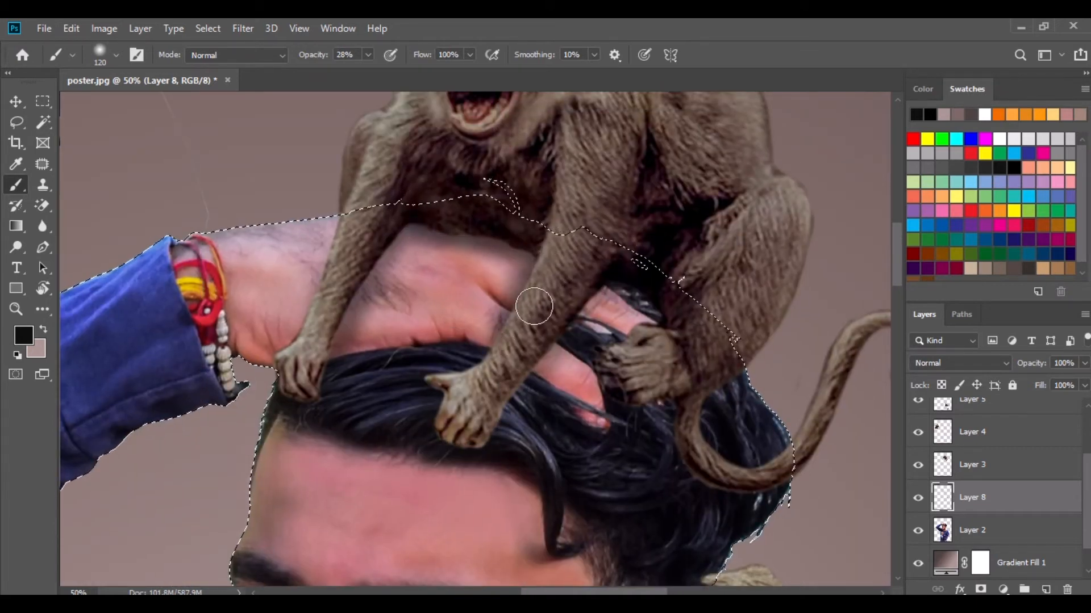
Paint soft contact shadows on the raised sleeve around the hands and feet of the monkey sitting there
mouse_move(256, 386)
left_mouse_down()
mouse_move(518, 254)
mouse_move(597, 191)
left_mouse_up()
mouse_move(378, 183)
left_mouse_down()
mouse_move(490, 234)
mouse_move(447, 219)
mouse_move(520, 220)
left_mouse_up()
mouse_move(394, 178)
left_mouse_down()
mouse_move(329, 183)
mouse_move(389, 155)
mouse_move(335, 231)
mouse_move(319, 338)
mouse_move(339, 313)
left_mouse_up()
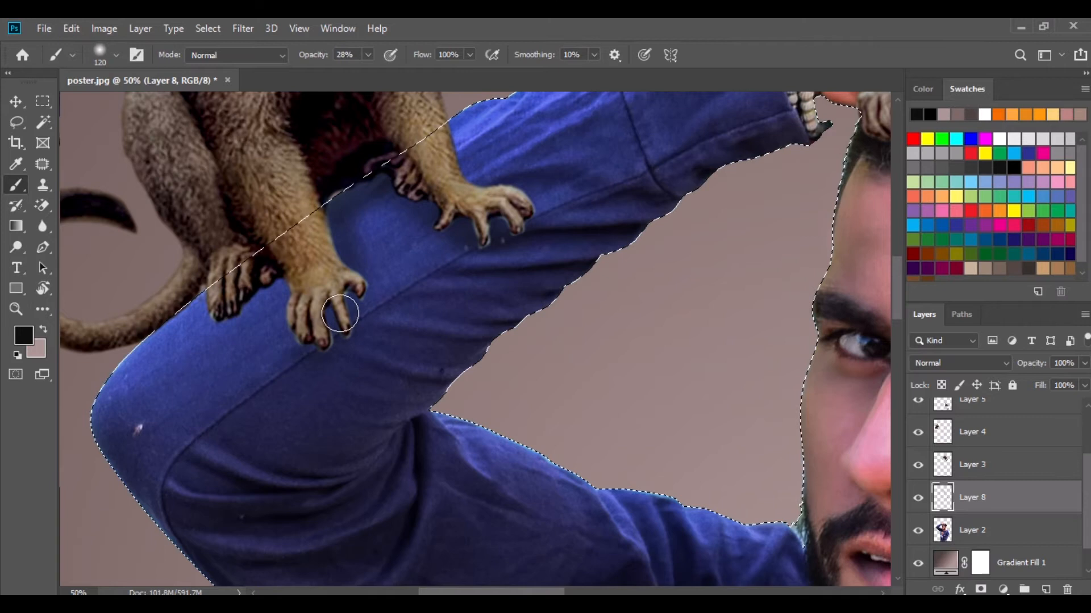
mouse_move(298, 273)
left_mouse_down()
mouse_move(212, 318)
mouse_move(207, 295)
mouse_move(286, 288)
mouse_move(252, 308)
mouse_move(272, 277)
left_mouse_up()
left_click_drag(296, 318, 307, 325)
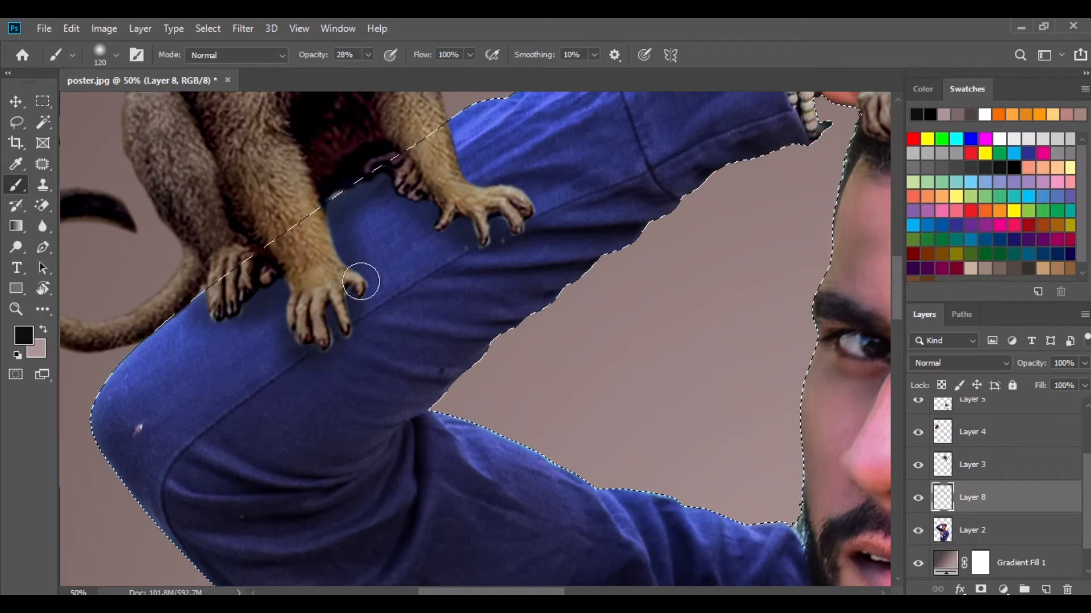
left_click_drag(335, 218, 422, 154)
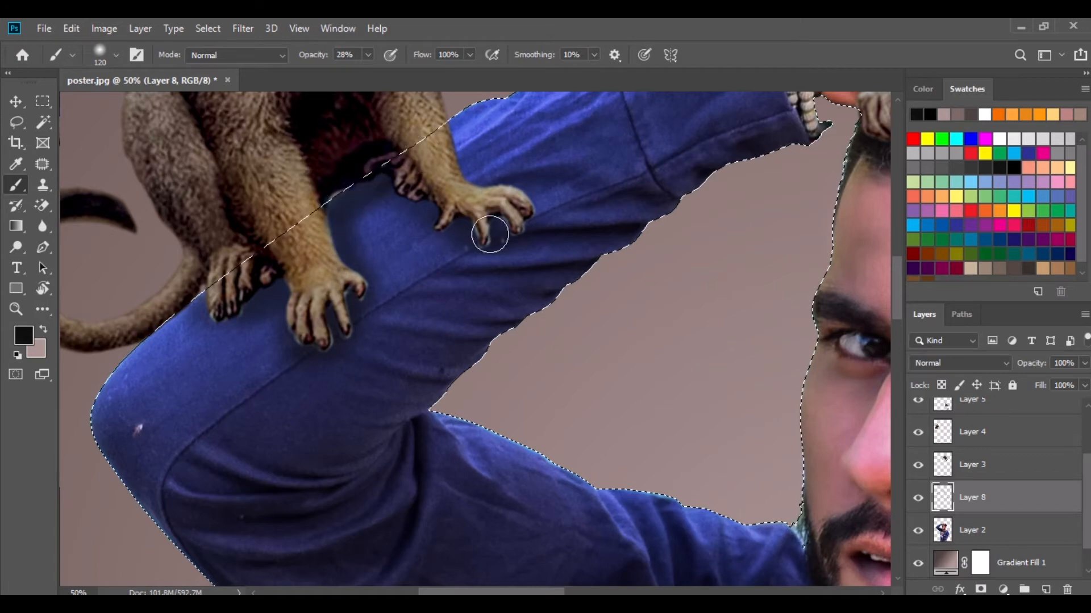
left_click_drag(315, 292, 365, 165)
Paint soft contact shadows on the shirt and sleeve beneath the monkey climbing the model's lowered forearm
mouse_move(597, 397)
left_mouse_down()
mouse_move(372, 151)
mouse_move(246, 213)
left_mouse_up()
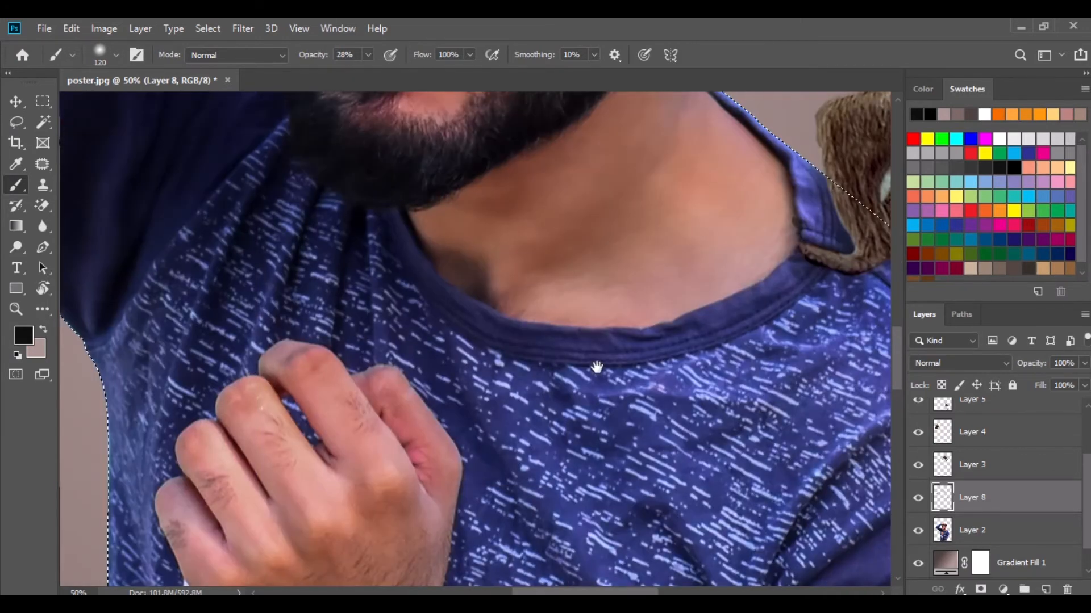
left_click_drag(596, 365, 284, 128)
left_click_drag(482, 336, 477, 142)
left_click_drag(495, 528, 514, 371)
mouse_move(227, 378)
left_mouse_down()
mouse_move(494, 464)
mouse_move(507, 477)
mouse_move(430, 427)
mouse_move(443, 431)
mouse_move(386, 410)
mouse_move(507, 470)
left_mouse_up()
mouse_move(385, 394)
left_mouse_down()
mouse_move(398, 419)
mouse_move(441, 387)
mouse_move(508, 410)
left_mouse_up()
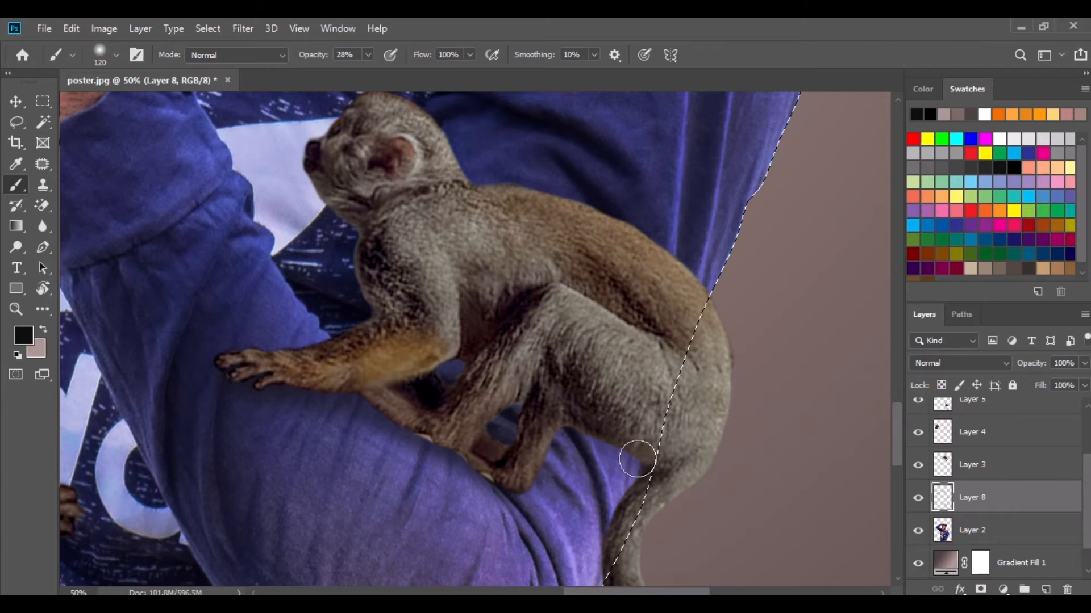
mouse_move(573, 427)
left_mouse_down()
mouse_move(680, 465)
mouse_move(619, 536)
mouse_move(623, 513)
left_mouse_up()
Paint soft contact shadows on the shirt beneath the arm, hand and body of the monkey clinging to the waist
mouse_move(527, 418)
left_mouse_down()
mouse_move(514, 483)
mouse_move(226, 375)
mouse_move(520, 483)
mouse_move(477, 274)
left_mouse_up()
mouse_move(555, 395)
left_mouse_down()
mouse_move(584, 310)
mouse_move(505, 539)
mouse_move(519, 483)
mouse_move(529, 545)
mouse_move(547, 561)
mouse_move(586, 328)
left_mouse_up()
left_click_drag(111, 366, 322, 299)
left_click_drag(154, 172, 404, 411)
mouse_move(367, 334)
left_mouse_down()
mouse_move(268, 461)
mouse_move(331, 342)
mouse_move(254, 462)
mouse_move(383, 323)
mouse_move(496, 265)
mouse_move(416, 289)
mouse_move(468, 259)
left_mouse_up()
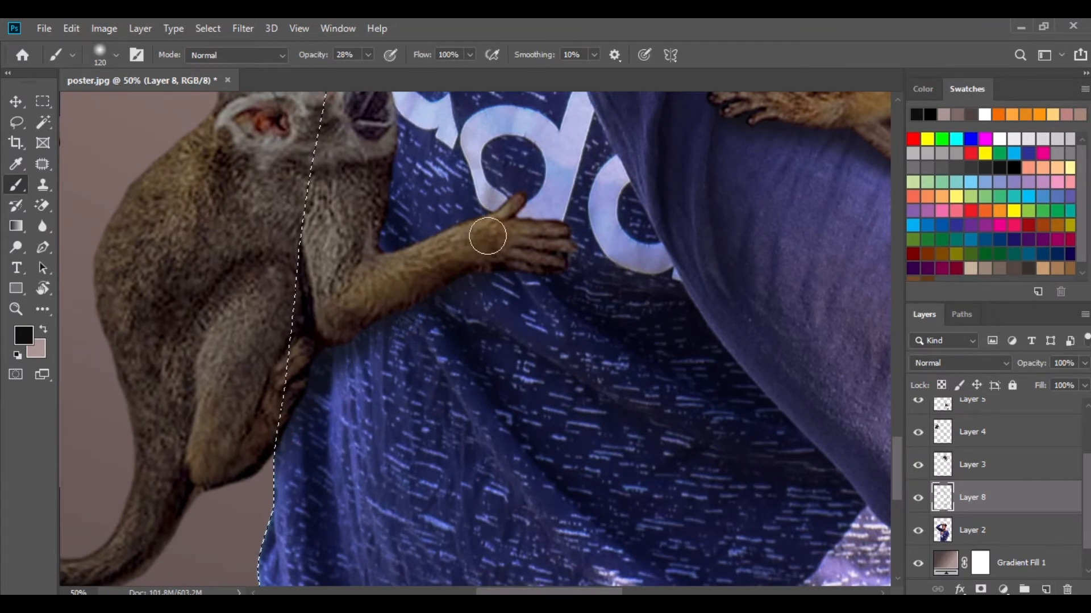
left_click_drag(533, 260, 572, 258)
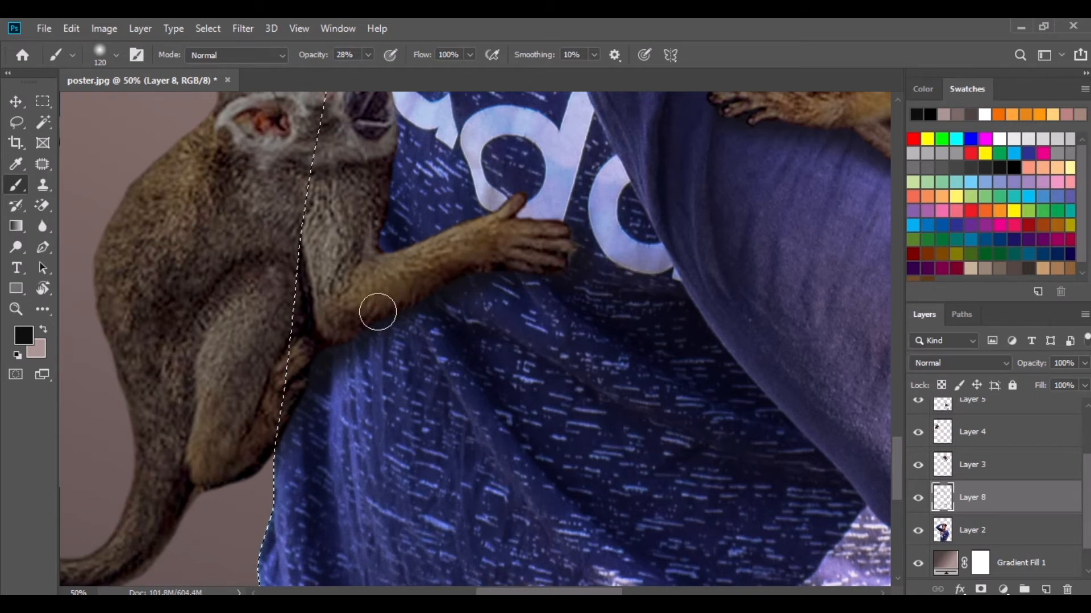
scroll(372, 299, "up", 3)
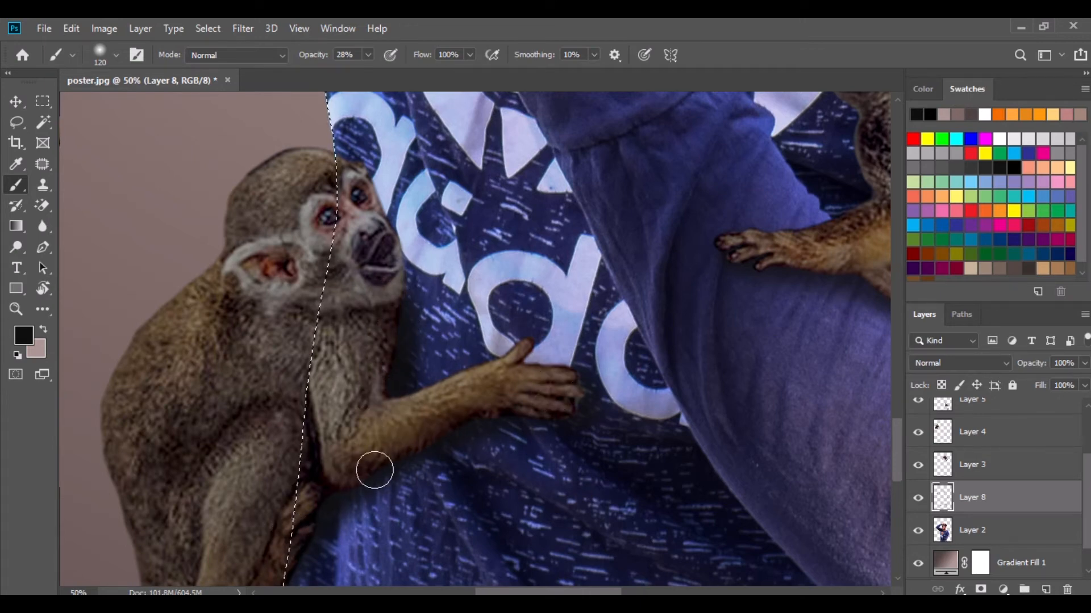
Finish the shadow painting and clear the selection around the model
key("ctrl+minus")
key("ctrl+minus")
key("ctrl+minus")
key("ctrl+minus")
key("ctrl+minus")
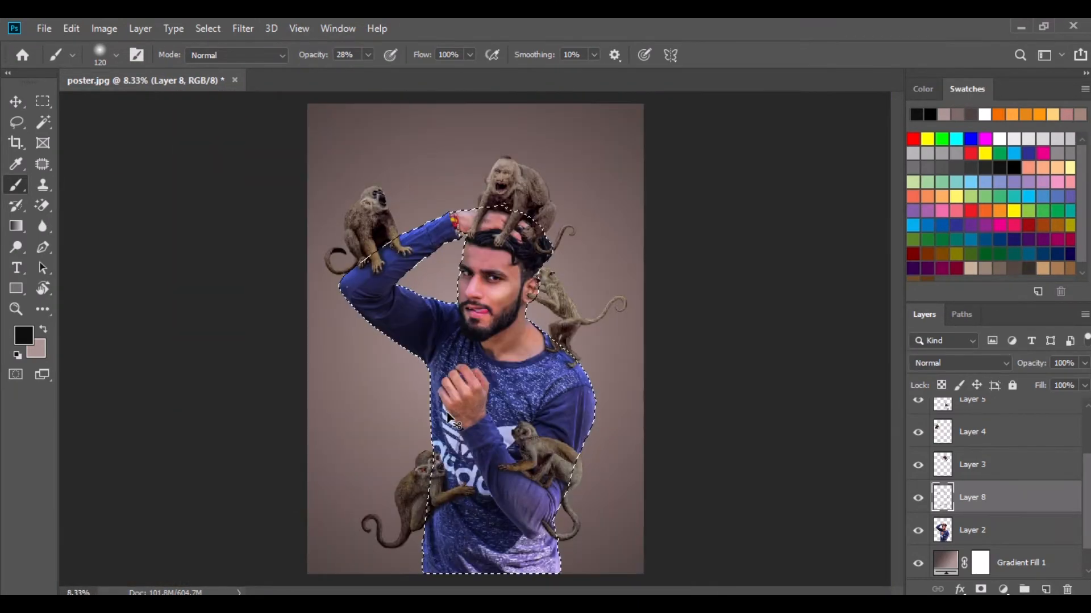
key("v")
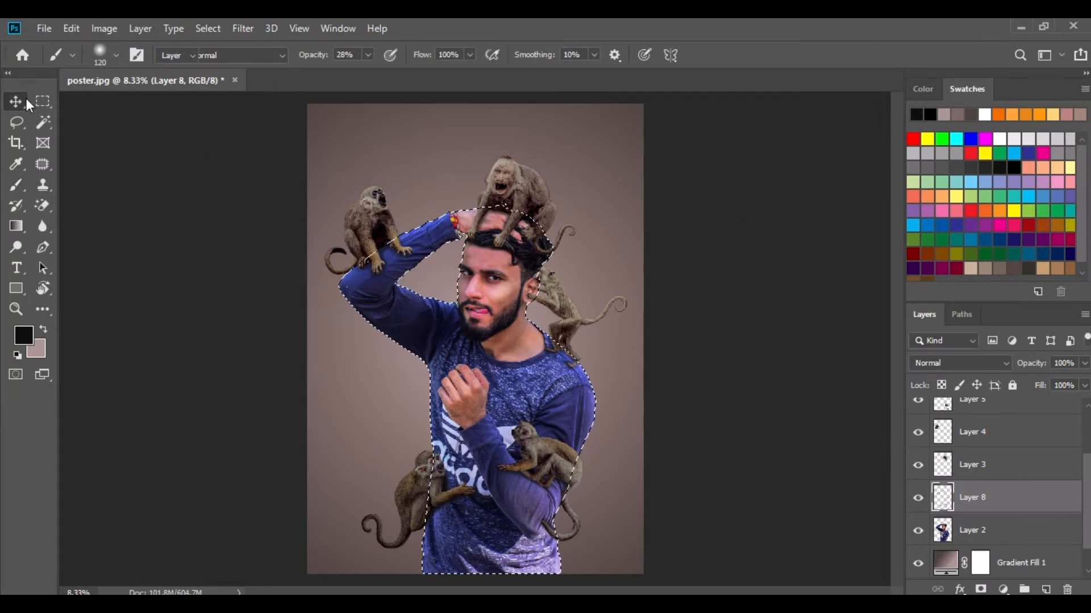
left_click(206, 29)
left_click(226, 60)
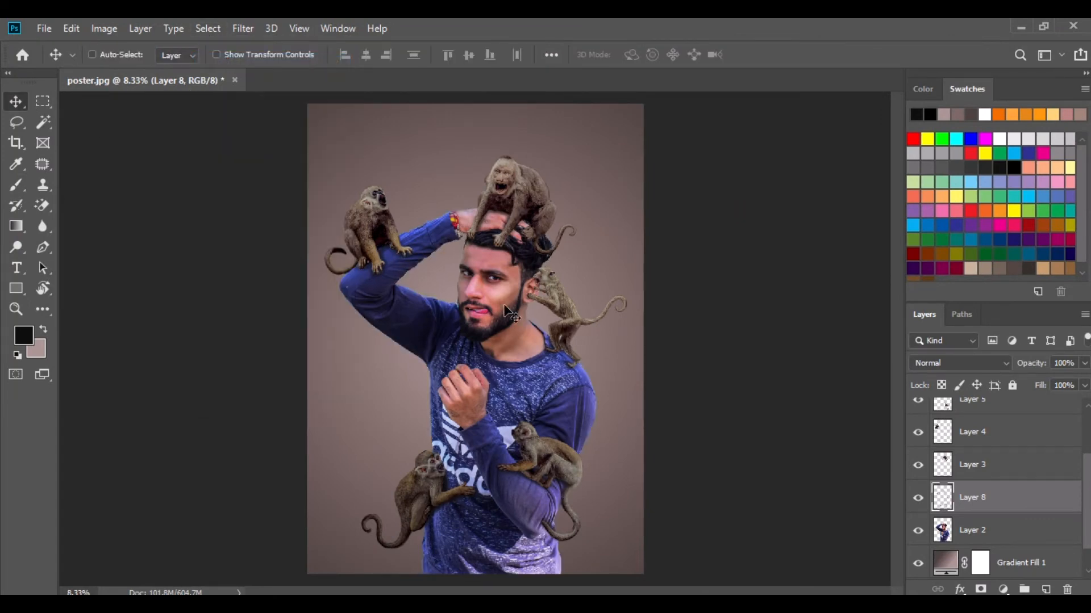
Merge all visible layers and duplicate the merged background layer
scroll(976, 505, "up", 3)
right_click(975, 415)
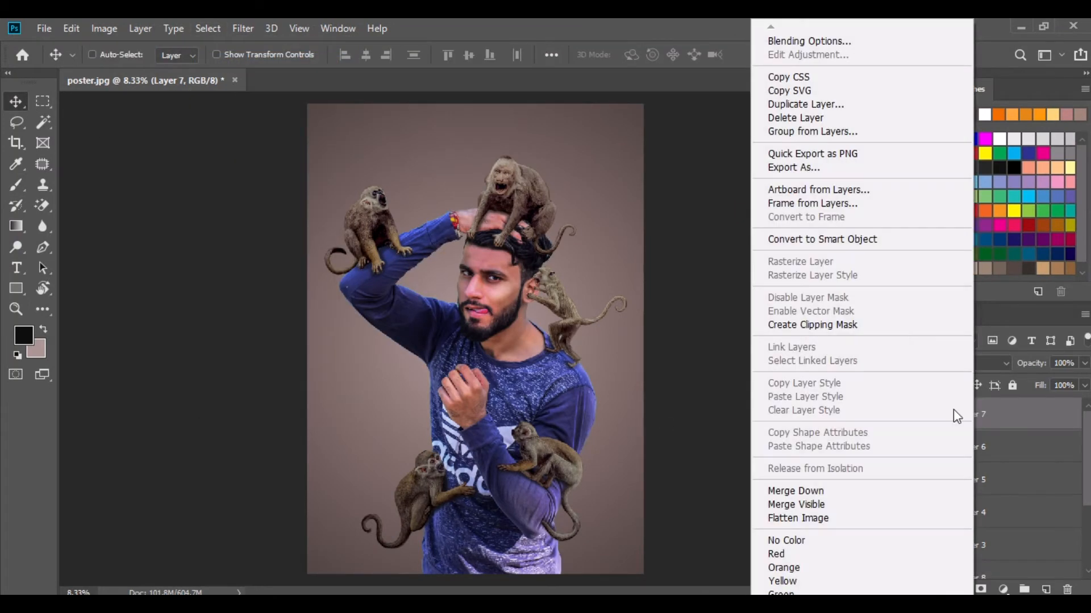
left_click(809, 505)
left_click_drag(998, 420, 1047, 590)
Open the Camera Raw filter on the copy and set Exposure -0.15, Contrast +13, Highlights -38, Shadows +7, Blacks -6 and Clarity +23
left_click(243, 28)
left_click(267, 122)
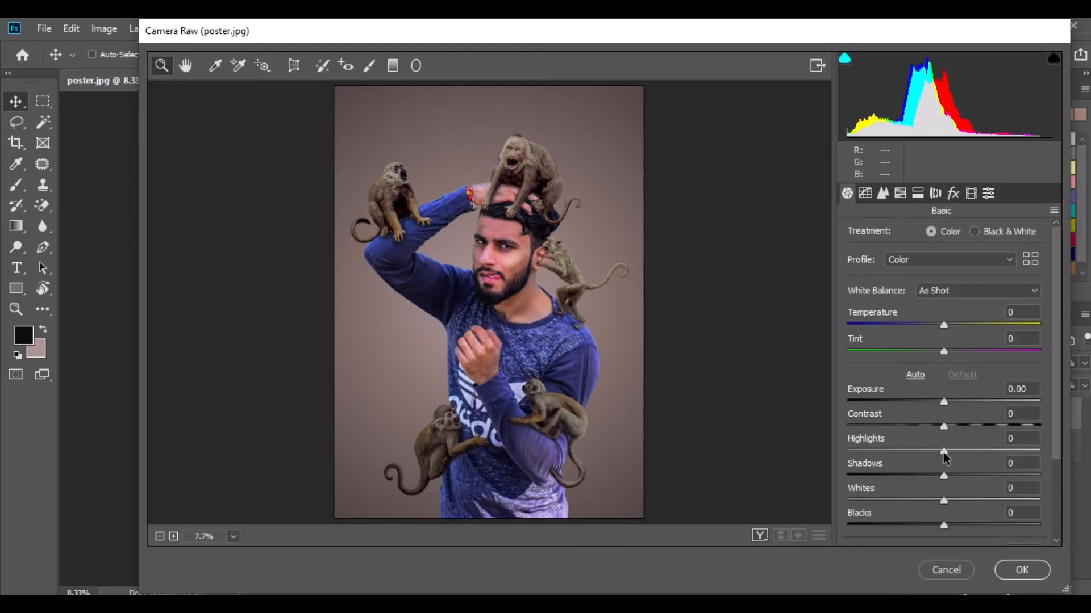
left_click_drag(896, 454, 906, 451)
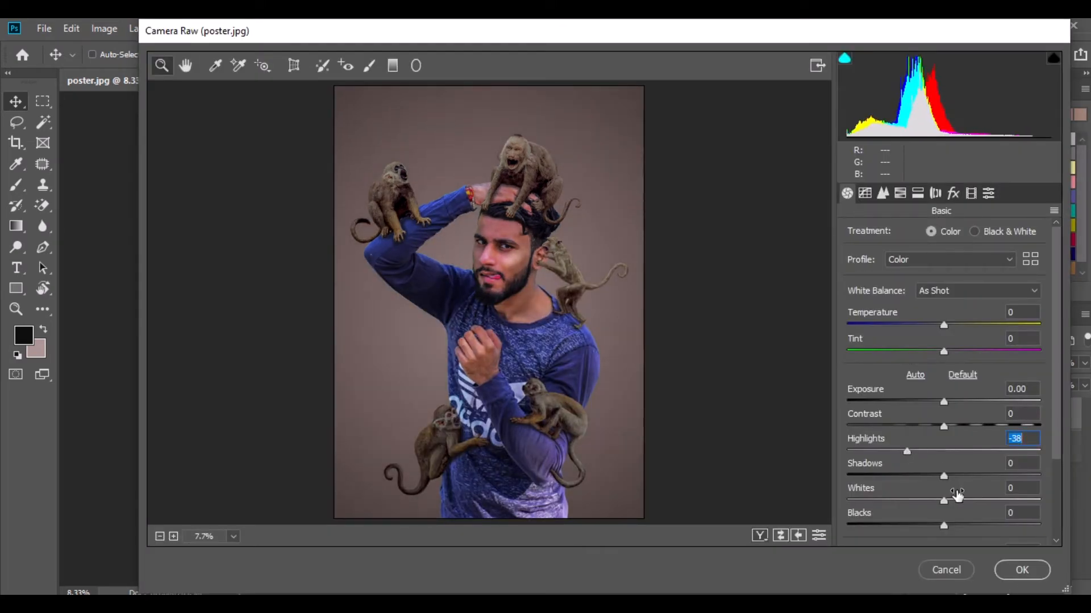
mouse_move(960, 480)
left_mouse_down()
mouse_move(969, 477)
mouse_move(953, 478)
left_mouse_up()
left_click_drag(943, 427, 941, 402)
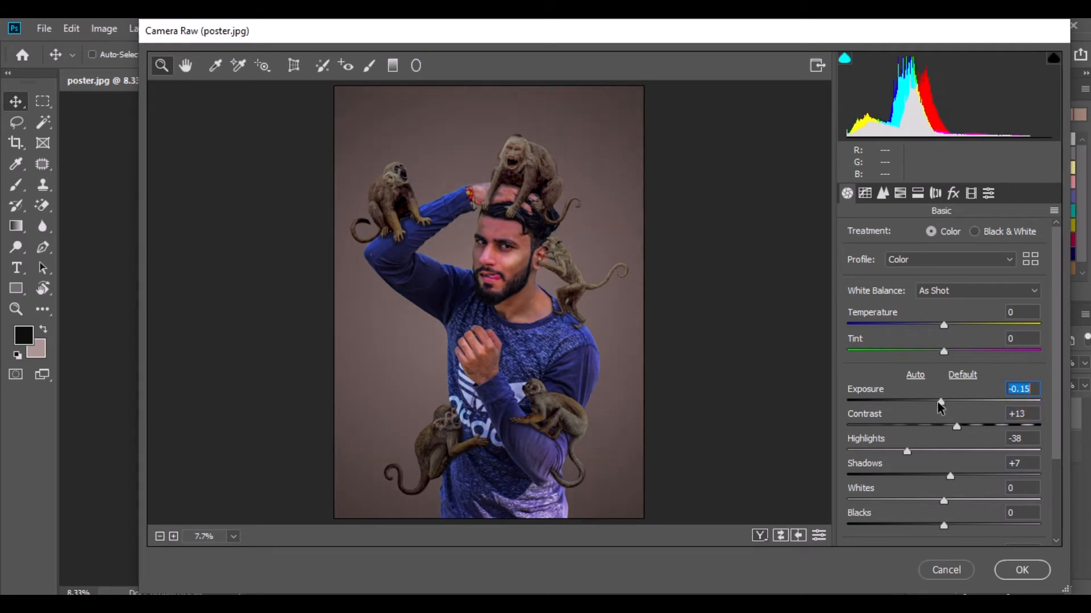
mouse_move(945, 530)
left_mouse_down()
mouse_move(923, 528)
mouse_move(940, 529)
left_mouse_up()
scroll(961, 480, "down", 2)
left_click_drag(943, 487, 966, 486)
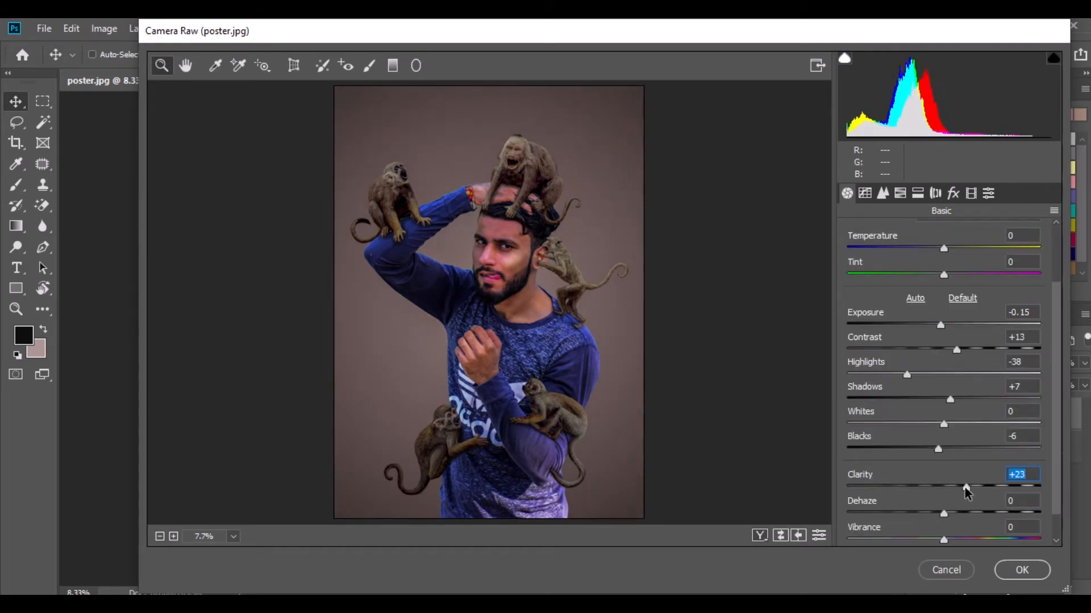
Set the HSL saturation to -9 for Oranges, -81 for Purples and -13 for Magentas
left_click(899, 193)
mouse_move(948, 320)
left_mouse_down()
mouse_move(922, 320)
mouse_move(949, 327)
mouse_move(939, 317)
left_mouse_up()
left_click_drag(946, 453, 870, 452)
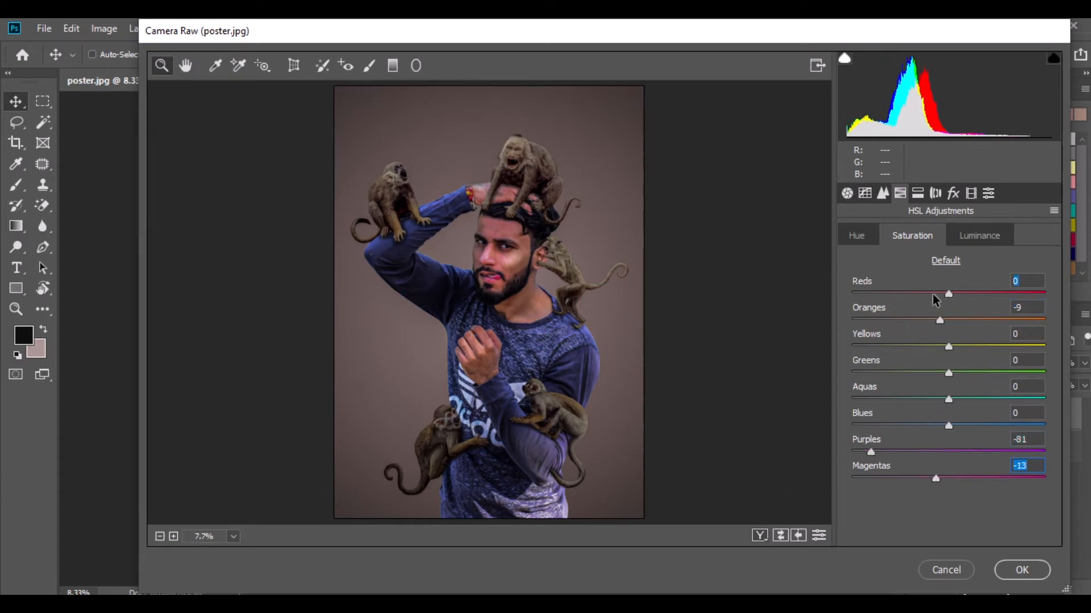
Set the HSL luminance to +21 for Reds and +9 for Oranges, and apply the Camera Raw filter
left_click(966, 235)
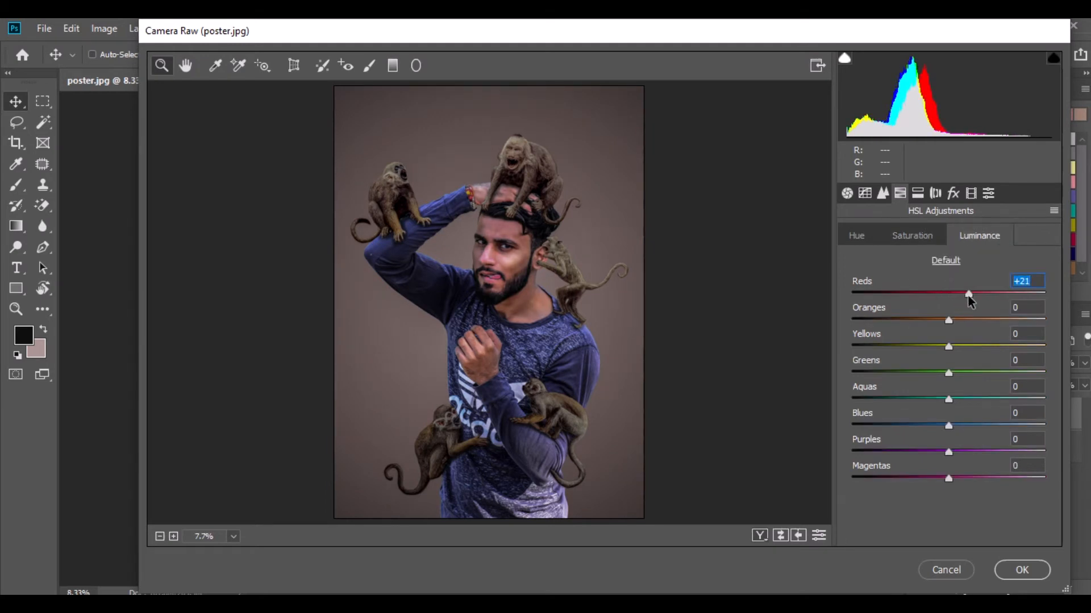
left_click_drag(961, 322, 956, 320)
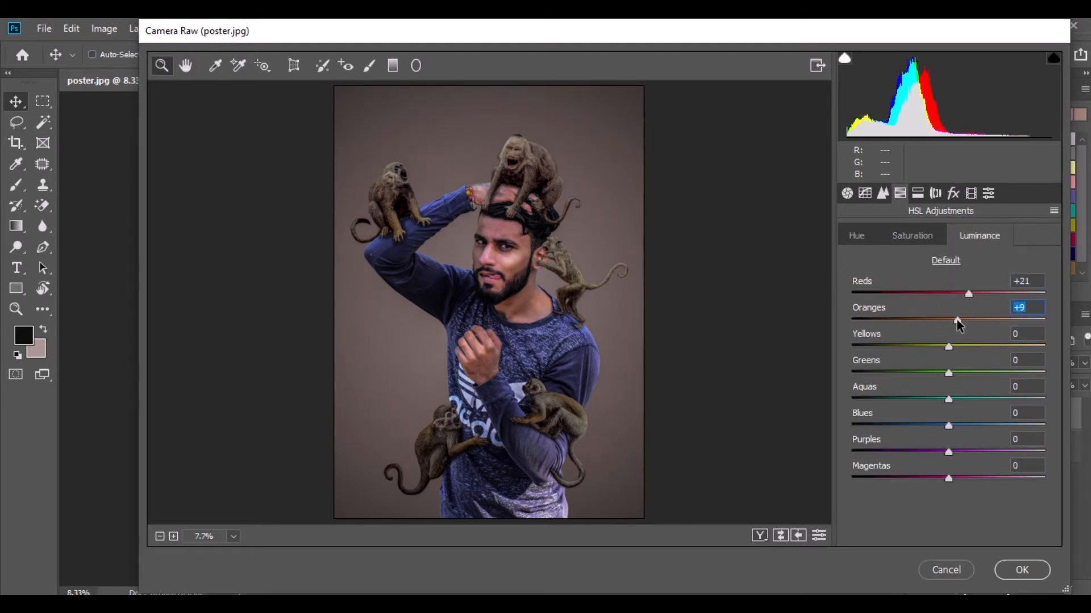
left_click(1022, 569)
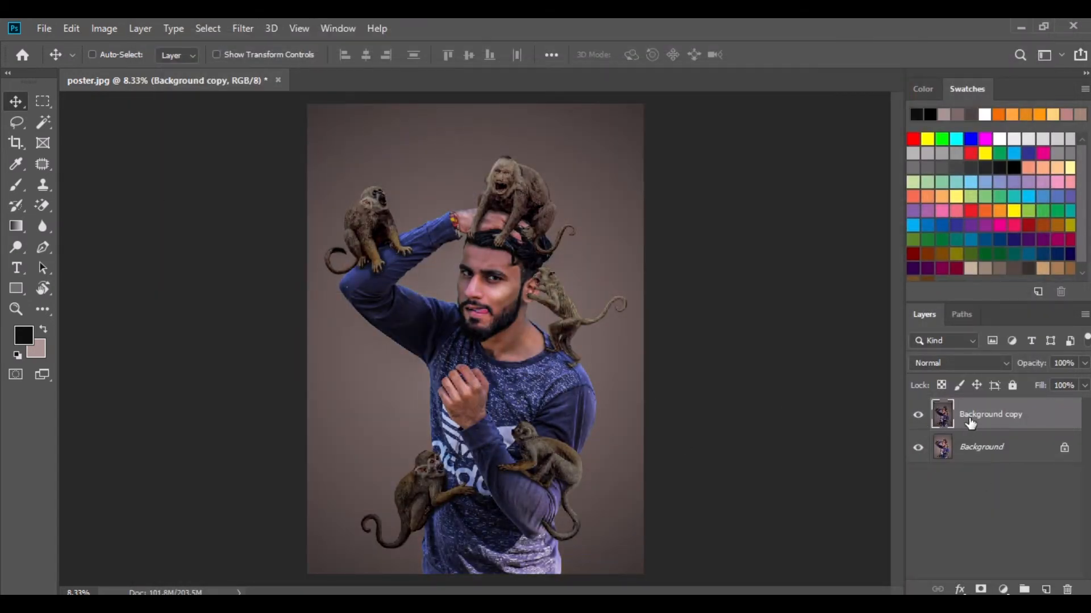
Duplicate the graded layer and apply the Yellow Boost Hue/Saturation preset to the copy
left_click_drag(969, 422, 1045, 589)
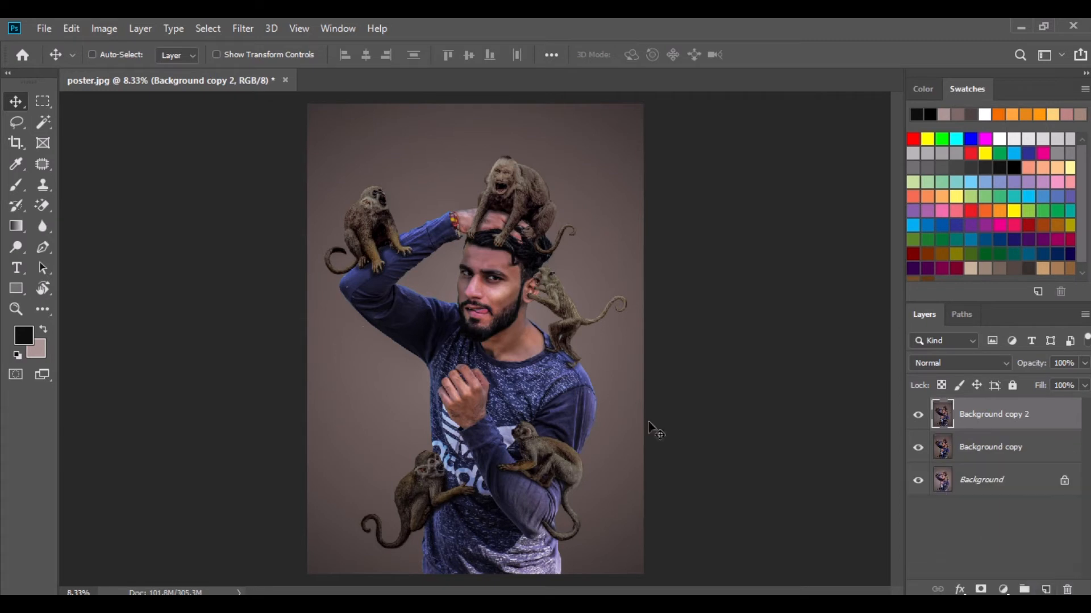
left_click(104, 28)
mouse_move(122, 67)
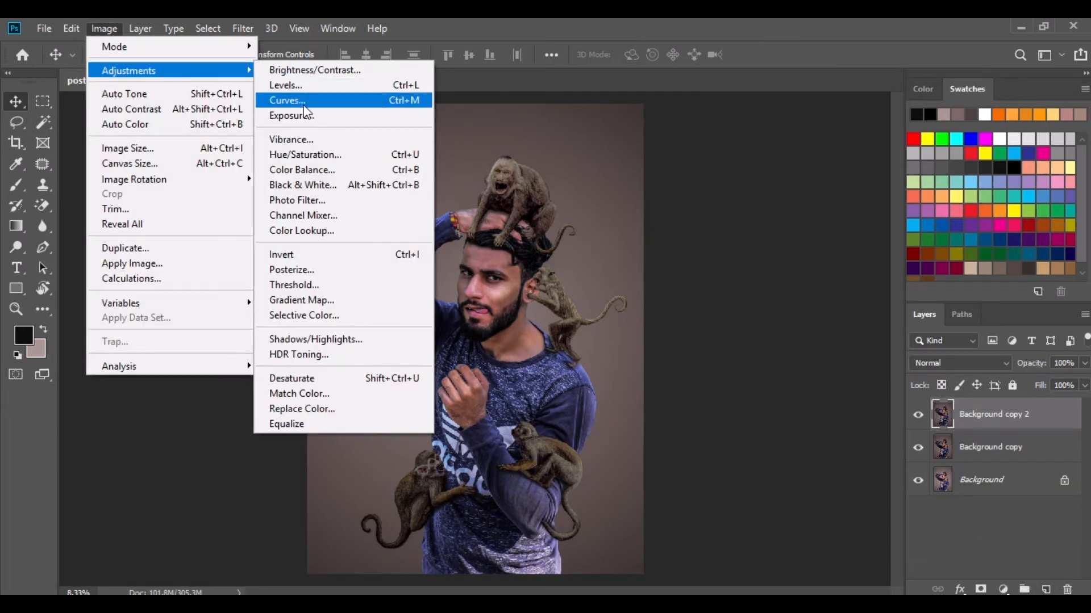
left_click(315, 154)
left_click(750, 196)
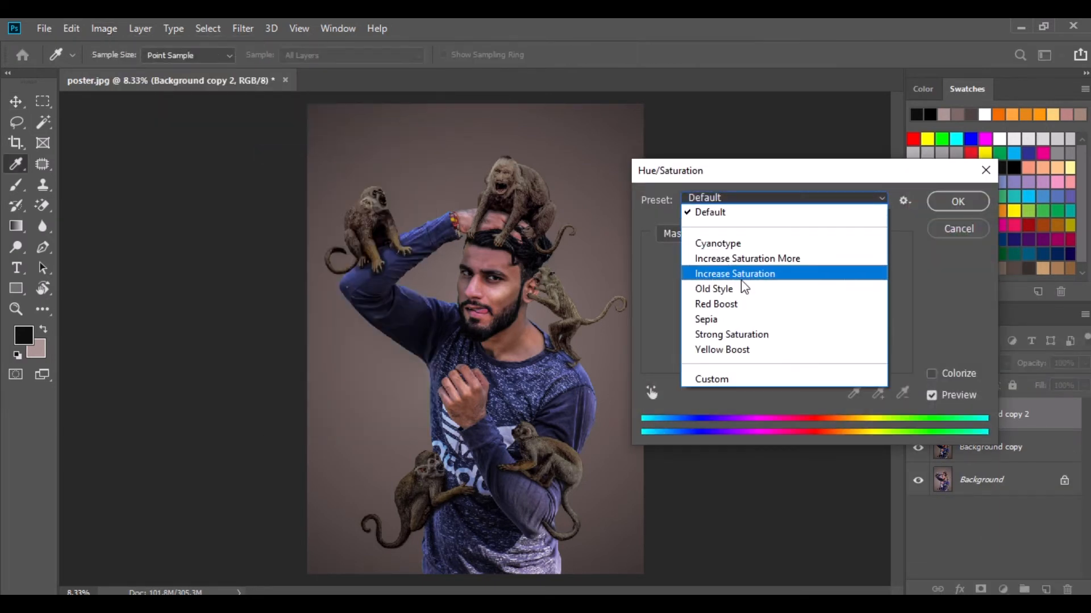
left_click(741, 349)
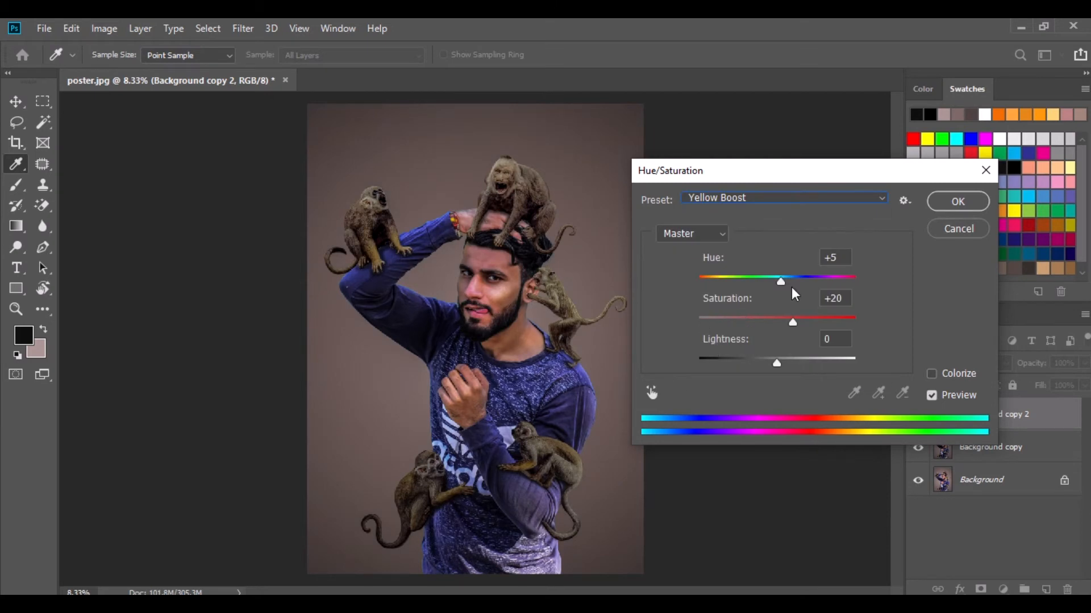
left_click(949, 201)
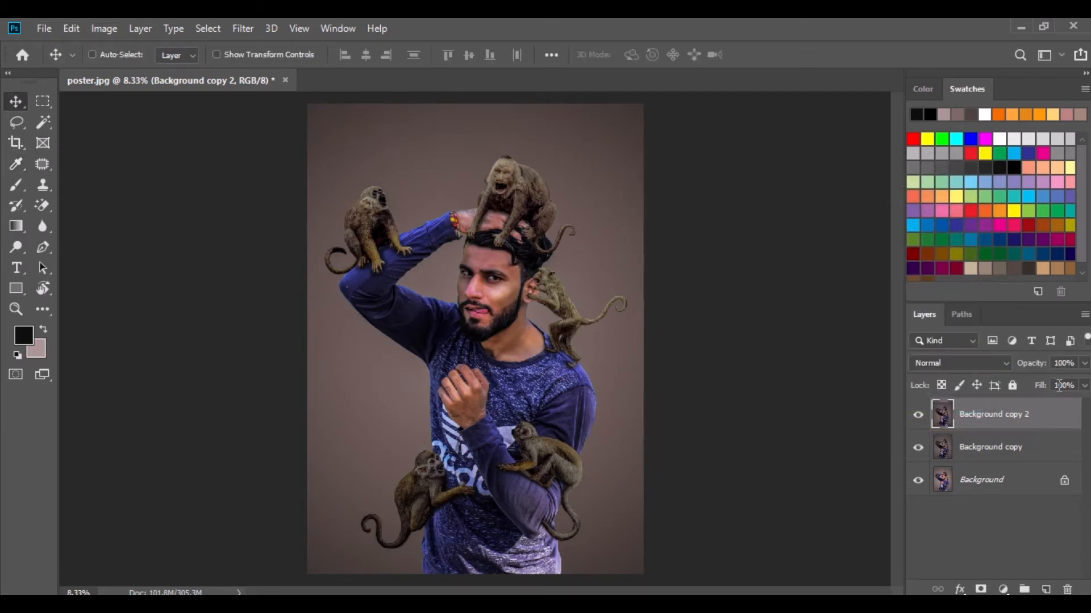
Duplicate the top layer, apply the Old Style Hue/Saturation preset to the copy and set its fill to 50%
left_click_drag(1016, 411, 1046, 589)
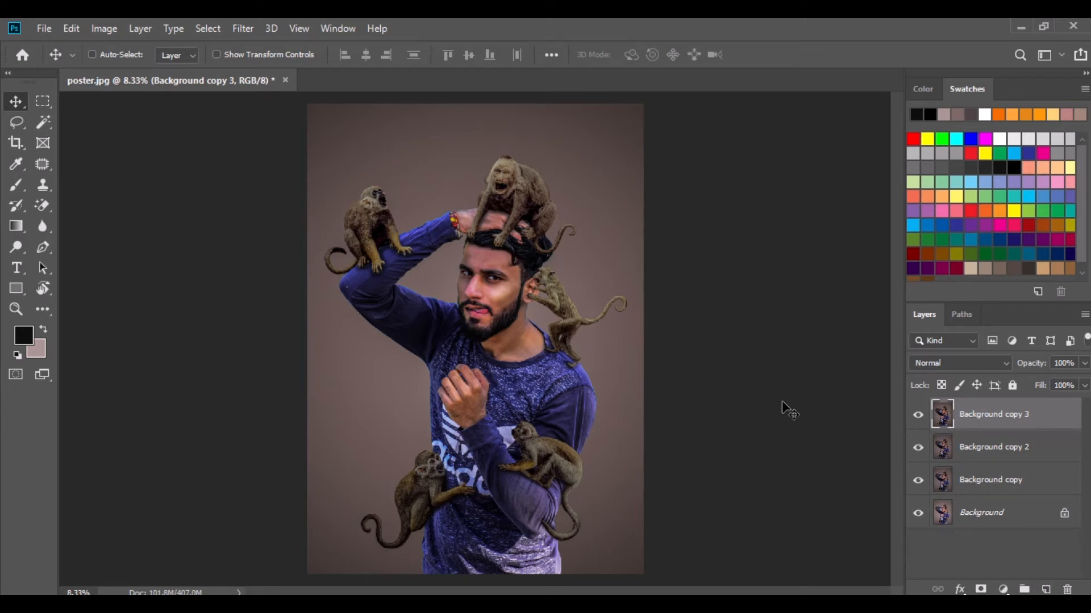
left_click(106, 30)
mouse_move(134, 71)
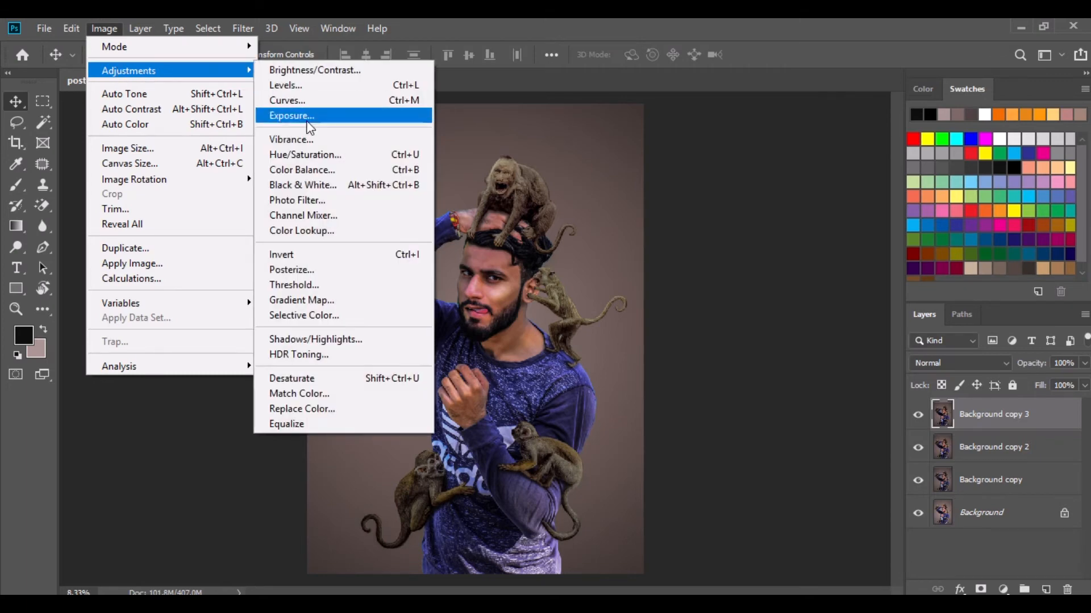
left_click(703, 235)
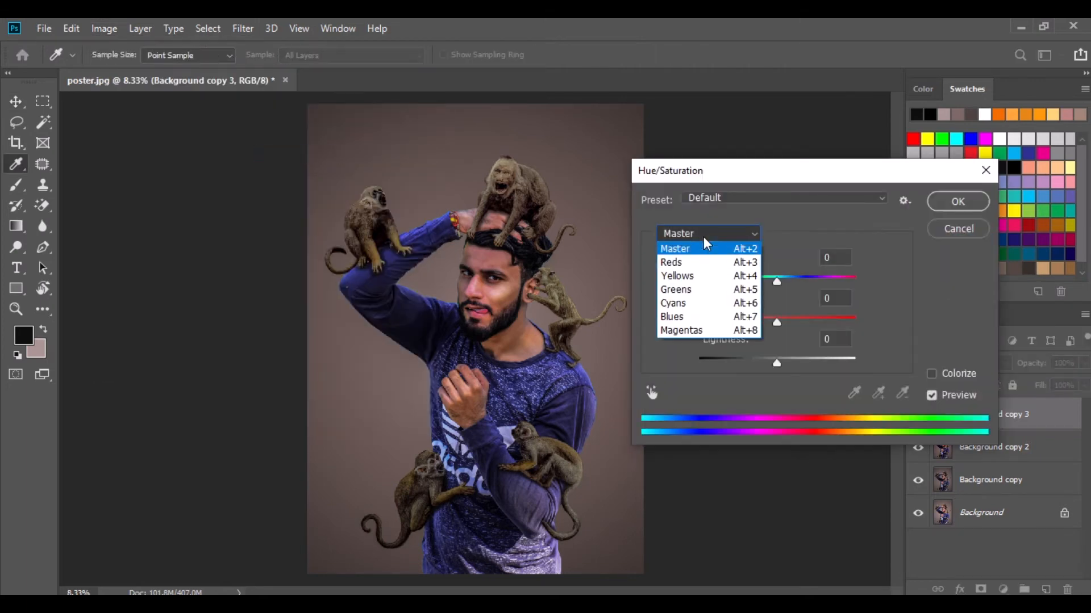
left_click(701, 236)
left_click(721, 196)
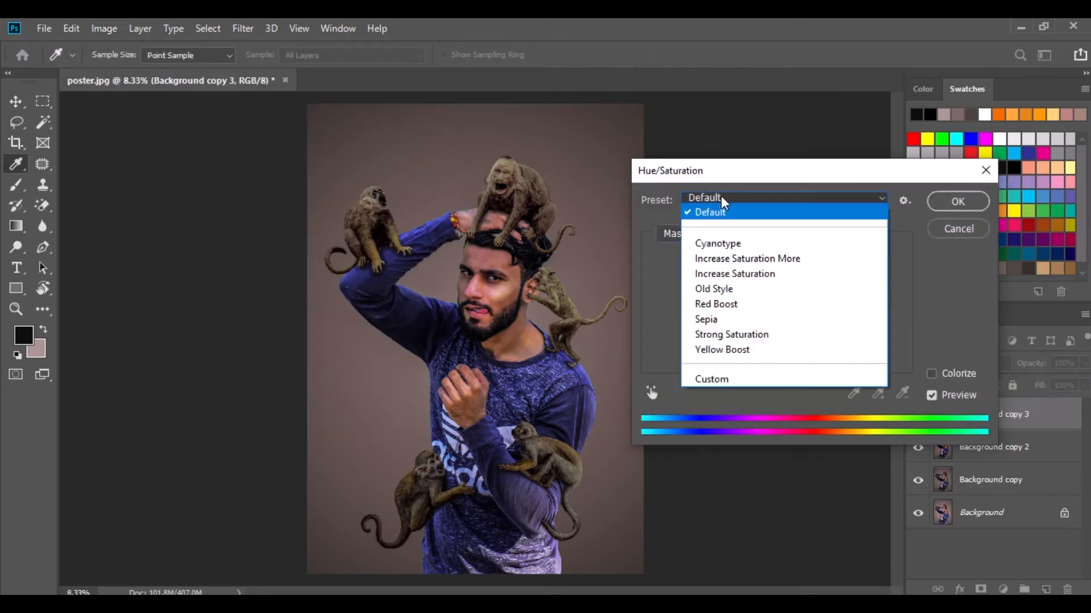
left_click(735, 288)
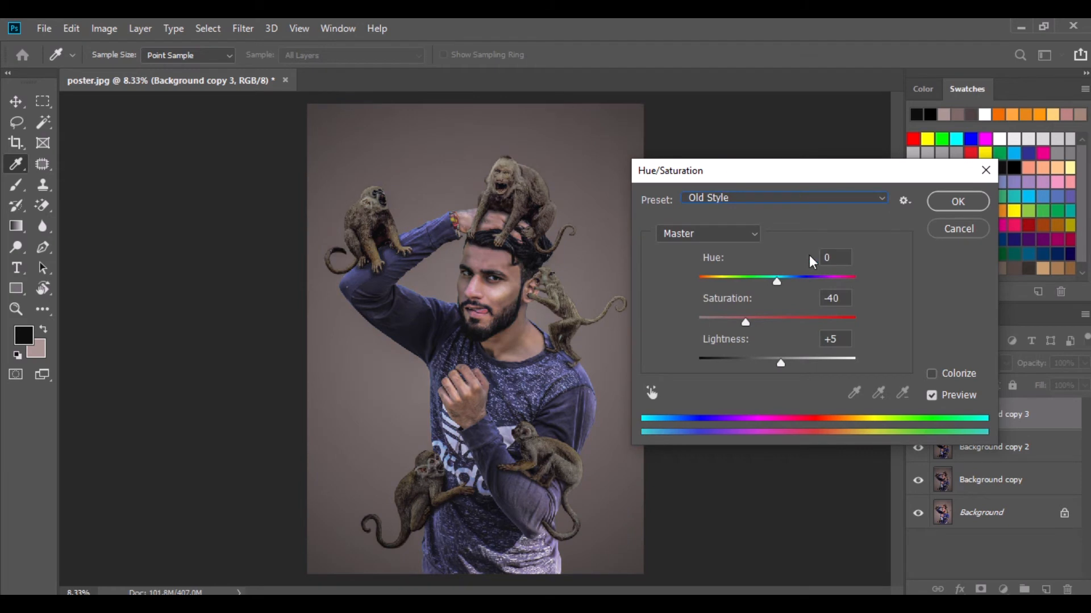
left_click(938, 203)
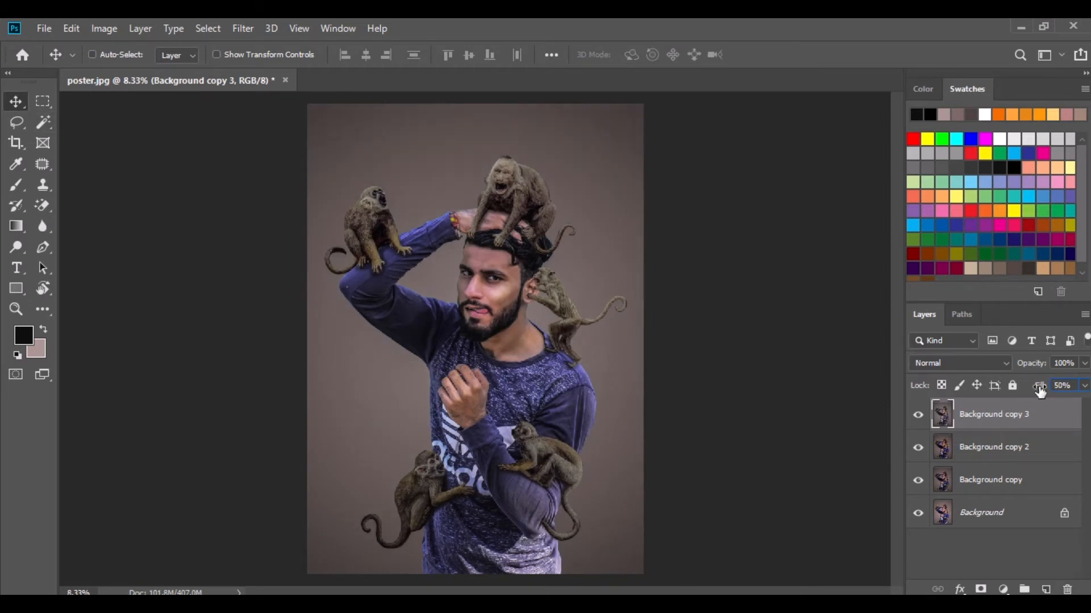
Duplicate the 50% fill layer and apply Brightness/Contrast to the copy with Contrast 45
key("ctrl+j")
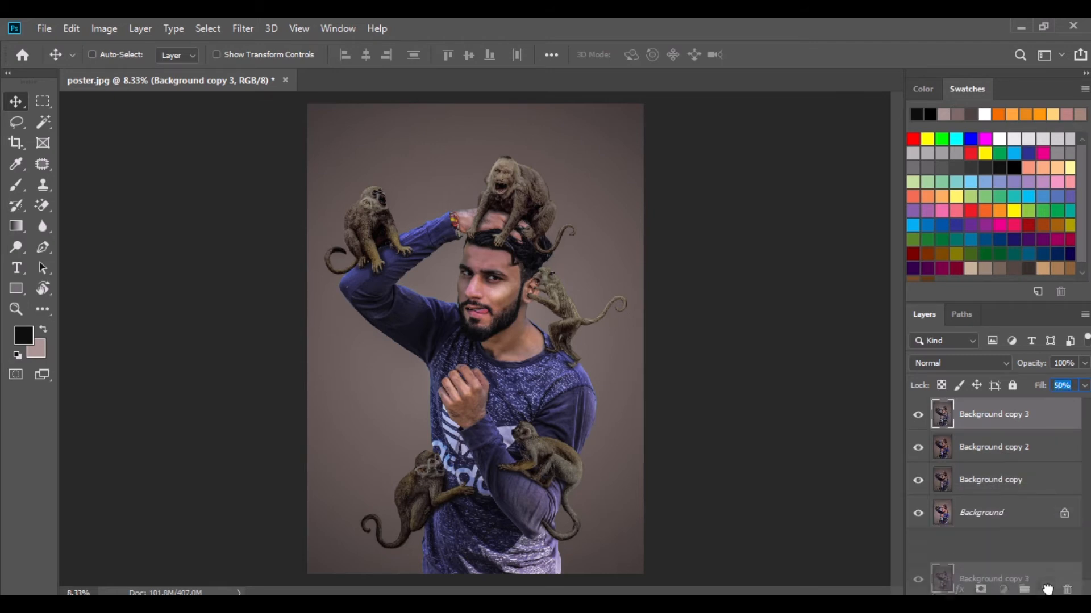
left_click(104, 28)
mouse_move(128, 70)
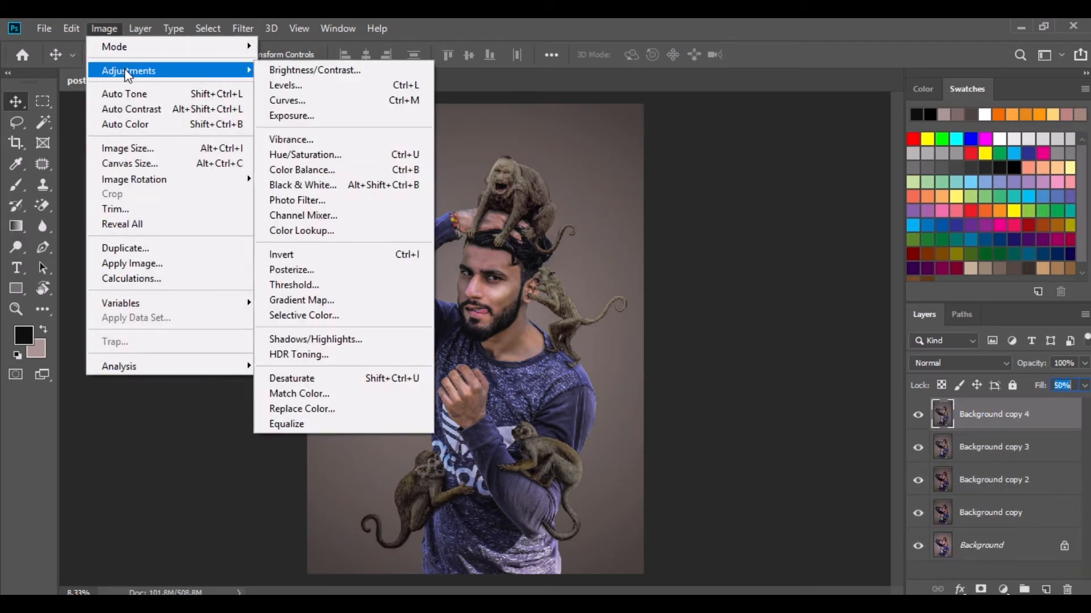
left_click(310, 71)
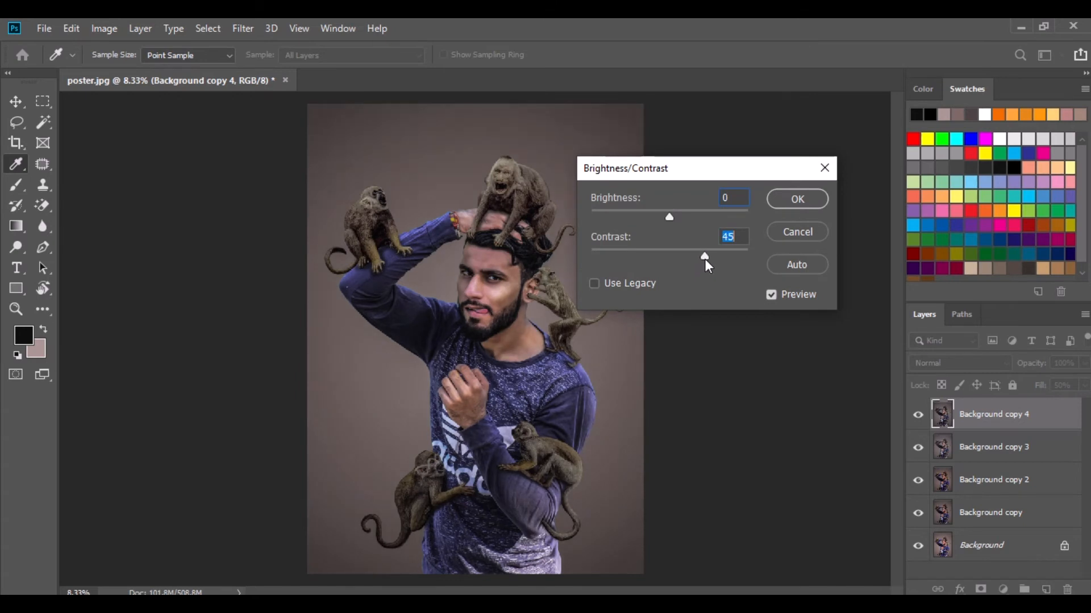
left_click(792, 199)
key("v")
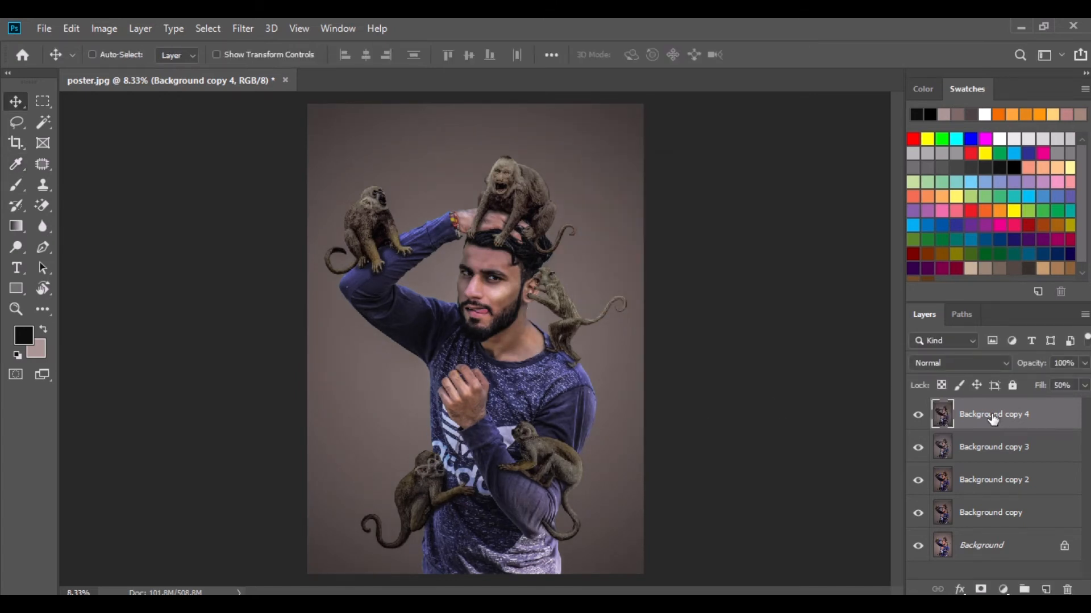
Duplicate the contrast-adjusted layer and add a new layer above it in Overlay mode, filled with gray
left_click_drag(990, 418, 1048, 590)
left_click(1048, 590)
left_click(938, 364)
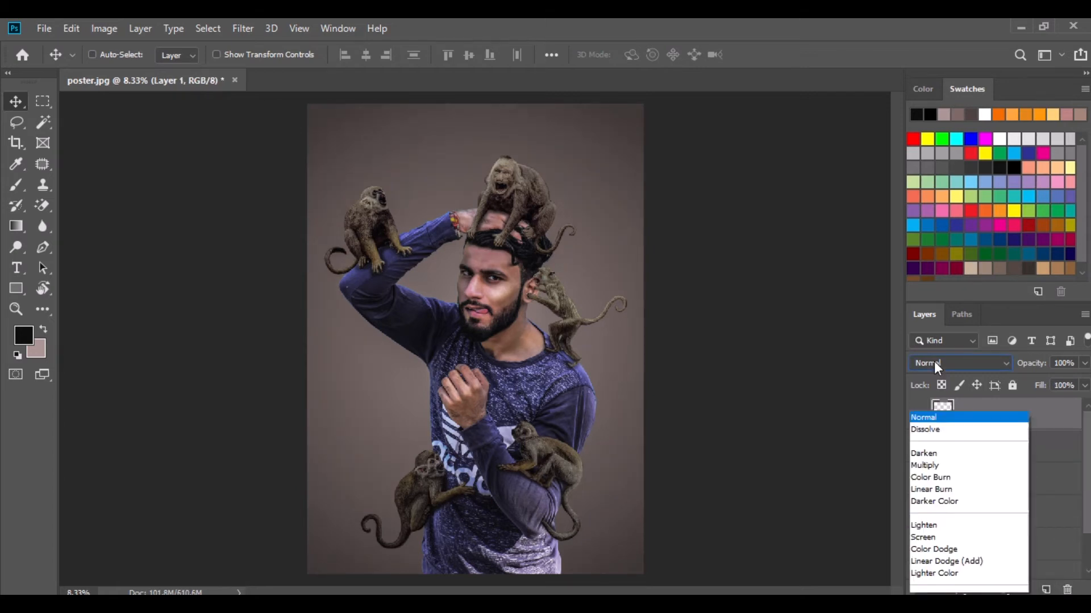
left_click(938, 396)
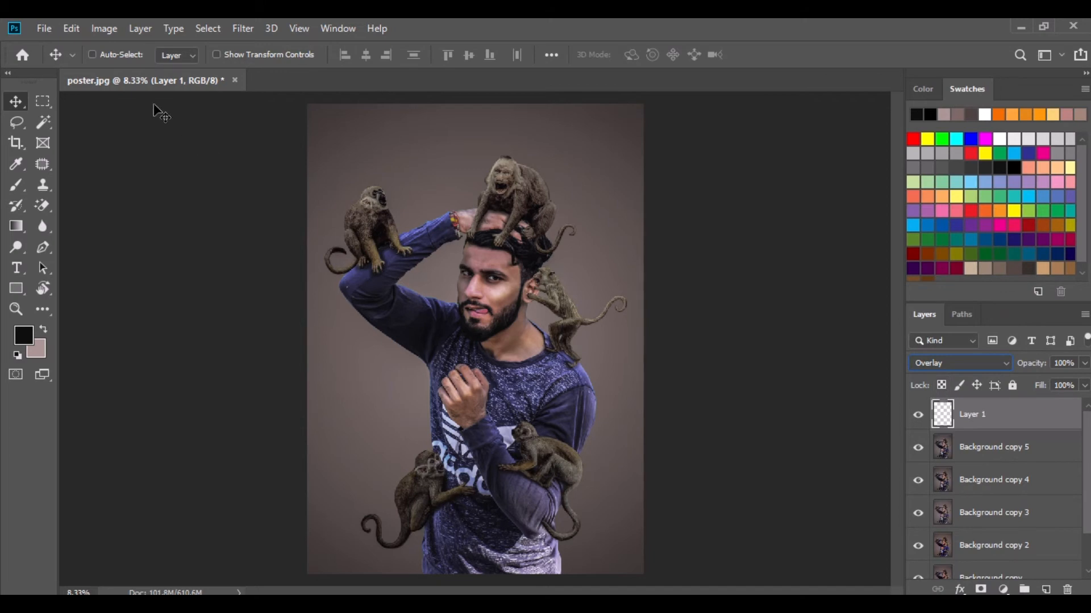
left_click(76, 28)
left_click(168, 273)
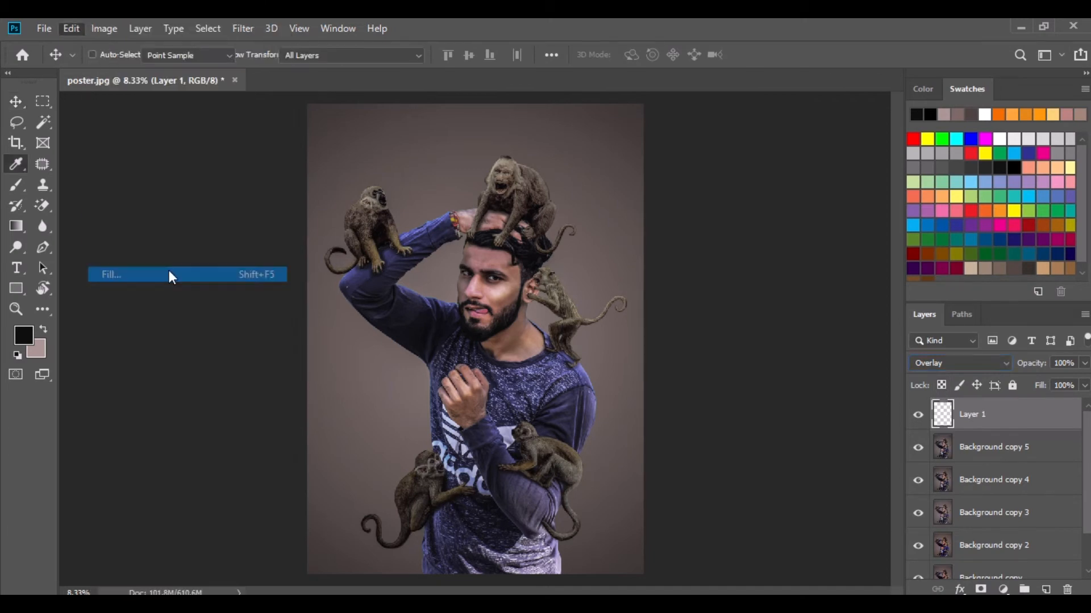
left_click(647, 161)
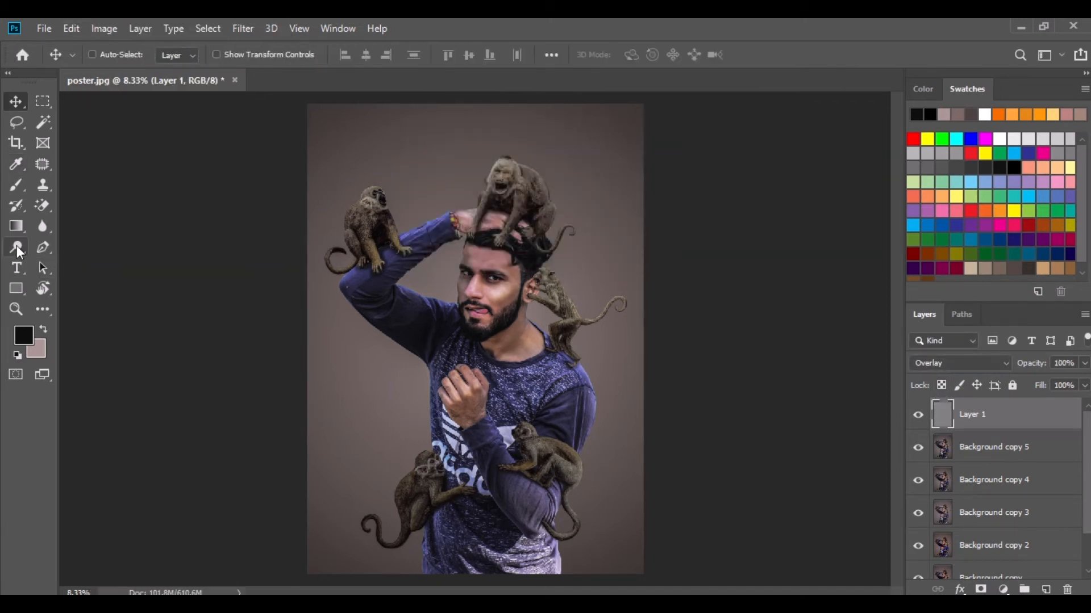
Burn the body, tail and feet of the monkey on the raised arm, using brush sizes 300 and 80
left_click_drag(20, 250, 74, 264)
key("ctrl+plus")
key("ctrl+plus")
key("ctrl+plus")
key("ctrl+plus")
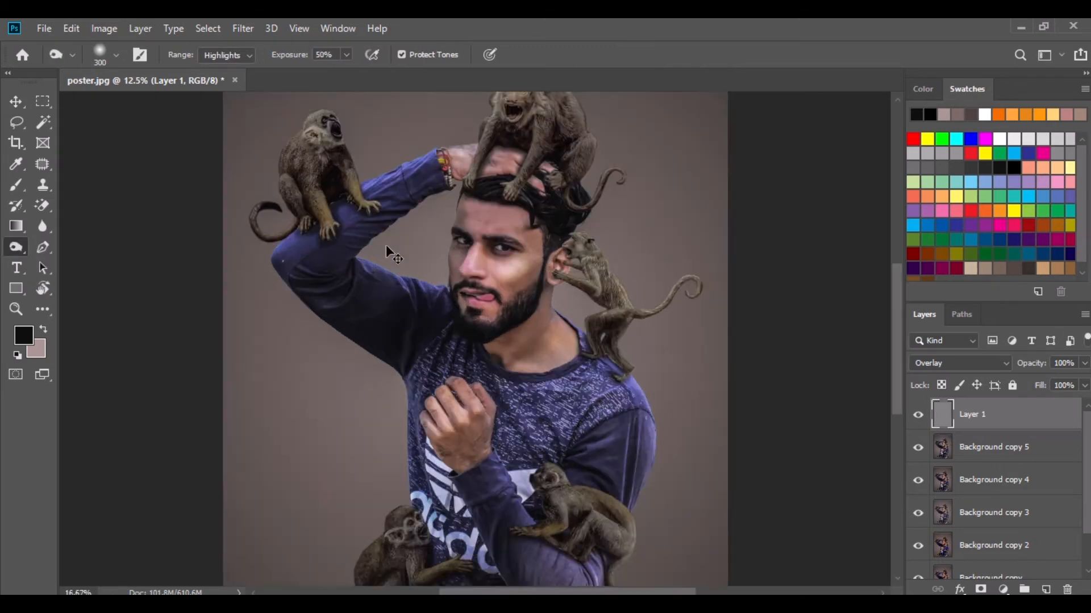
left_click_drag(195, 152, 421, 435)
left_click_drag(225, 207, 284, 281)
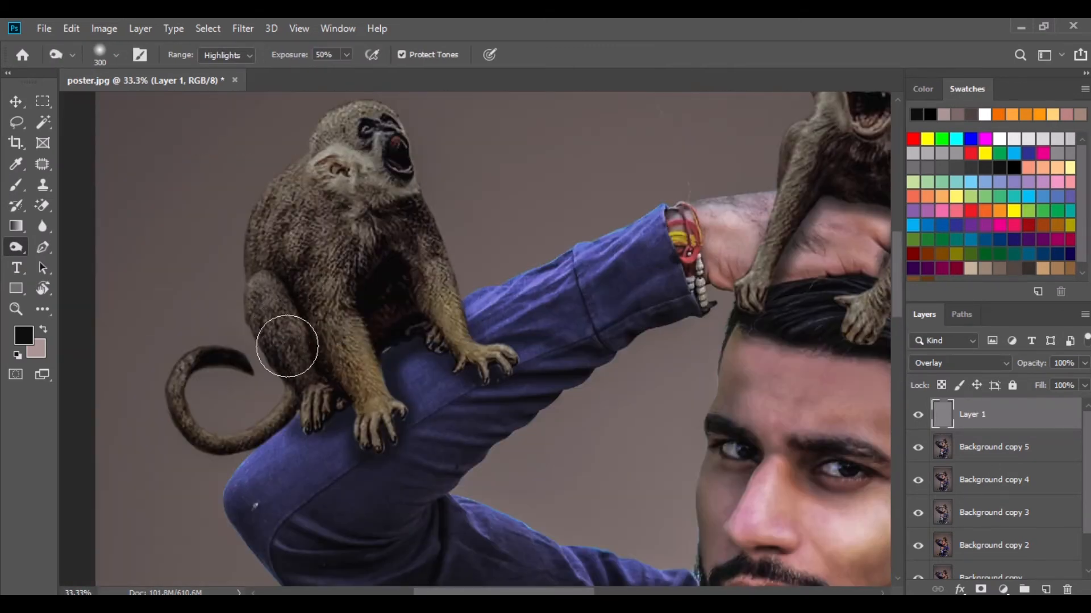
mouse_move(306, 221)
left_mouse_down()
mouse_move(370, 232)
mouse_move(351, 118)
mouse_move(371, 124)
left_mouse_up()
left_click_drag(243, 370, 225, 365)
key("p")
left_click(17, 247)
key("bracketleft")
key("bracketleft")
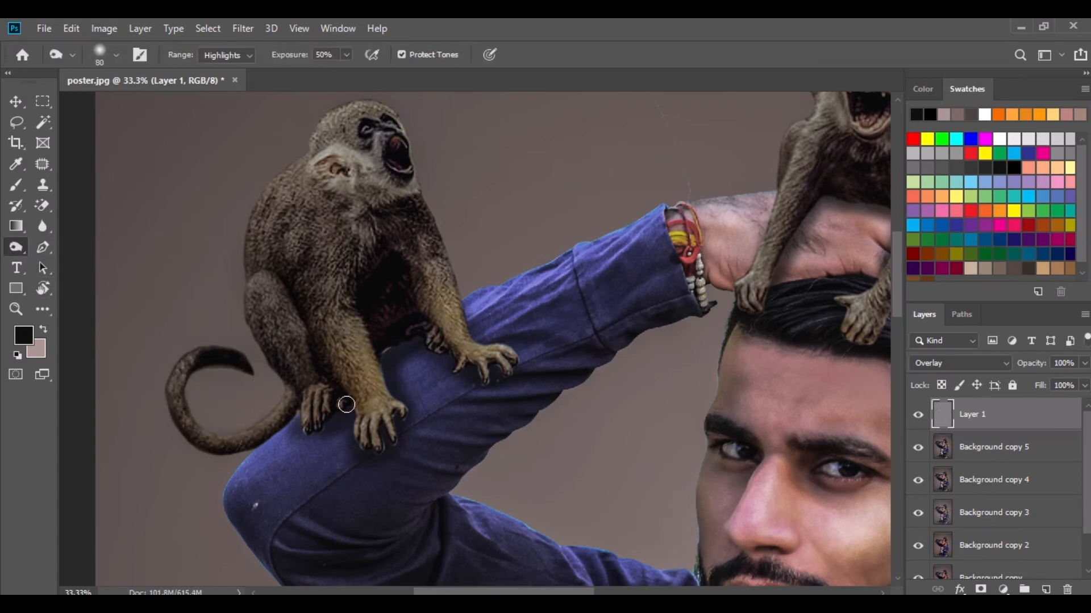
Dodge the midtones on the monkeys sitting on the raised arm and on the model's head
right_click(19, 255)
left_click(60, 250)
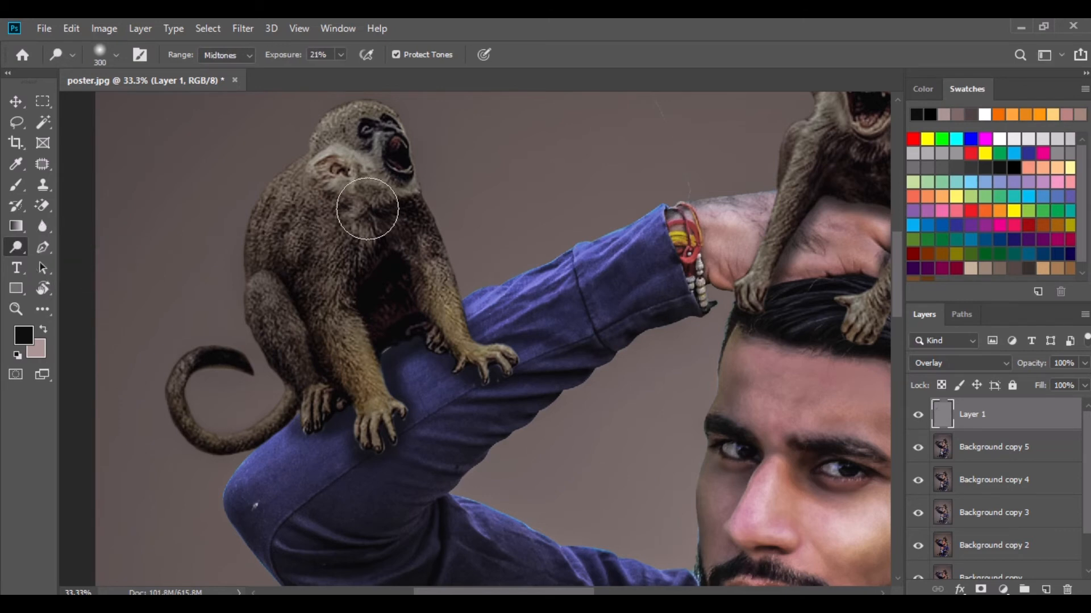
mouse_move(359, 258)
left_mouse_down()
mouse_move(358, 327)
mouse_move(375, 397)
mouse_move(317, 172)
mouse_move(370, 166)
mouse_move(405, 211)
mouse_move(434, 326)
mouse_move(474, 358)
mouse_move(359, 224)
mouse_move(341, 154)
mouse_move(377, 126)
mouse_move(374, 204)
mouse_move(331, 297)
mouse_move(364, 376)
mouse_move(334, 267)
left_mouse_up()
left_click_drag(685, 237, 364, 359)
left_click_drag(529, 307, 502, 395)
mouse_move(506, 321)
left_mouse_down()
mouse_move(538, 228)
mouse_move(576, 300)
mouse_move(489, 331)
mouse_move(539, 231)
mouse_move(576, 304)
mouse_move(545, 337)
mouse_move(520, 289)
mouse_move(516, 327)
mouse_move(495, 312)
mouse_move(473, 442)
mouse_move(466, 367)
mouse_move(451, 404)
mouse_move(621, 296)
mouse_move(612, 278)
mouse_move(657, 281)
mouse_move(680, 334)
mouse_move(572, 312)
mouse_move(580, 298)
mouse_move(528, 358)
mouse_move(505, 275)
left_mouse_up()
Burn the darker fur of the monkey on the model's head with a 200 px brush
right_click(16, 248)
left_click(85, 262)
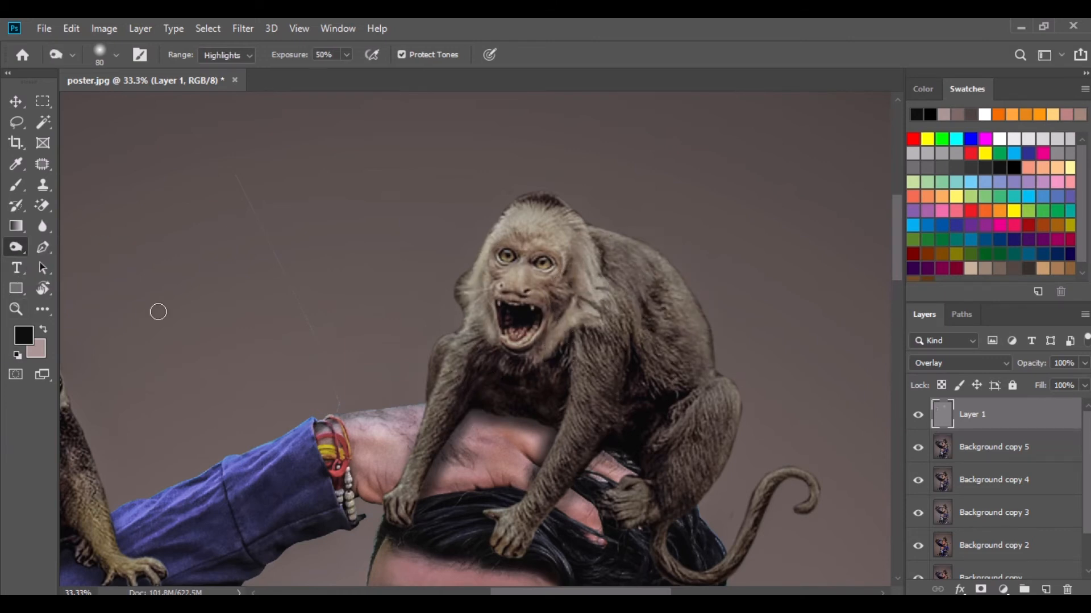
key("bracketright")
key("bracketright")
key("bracketright")
key("bracketright")
key("bracketright")
mouse_move(640, 292)
left_mouse_down()
mouse_move(686, 422)
mouse_move(704, 414)
mouse_move(701, 474)
mouse_move(705, 406)
mouse_move(631, 378)
mouse_move(490, 396)
mouse_move(455, 410)
mouse_move(396, 522)
mouse_move(459, 416)
mouse_move(588, 382)
left_mouse_up()
Burn the shaded areas of the monkey reaching for the model's ear
left_click_drag(687, 554, 458, 275)
left_click_drag(528, 378, 471, 236)
mouse_move(441, 294)
left_mouse_down()
mouse_move(486, 414)
mouse_move(427, 357)
mouse_move(422, 257)
mouse_move(455, 467)
mouse_move(511, 430)
mouse_move(394, 380)
left_mouse_up()
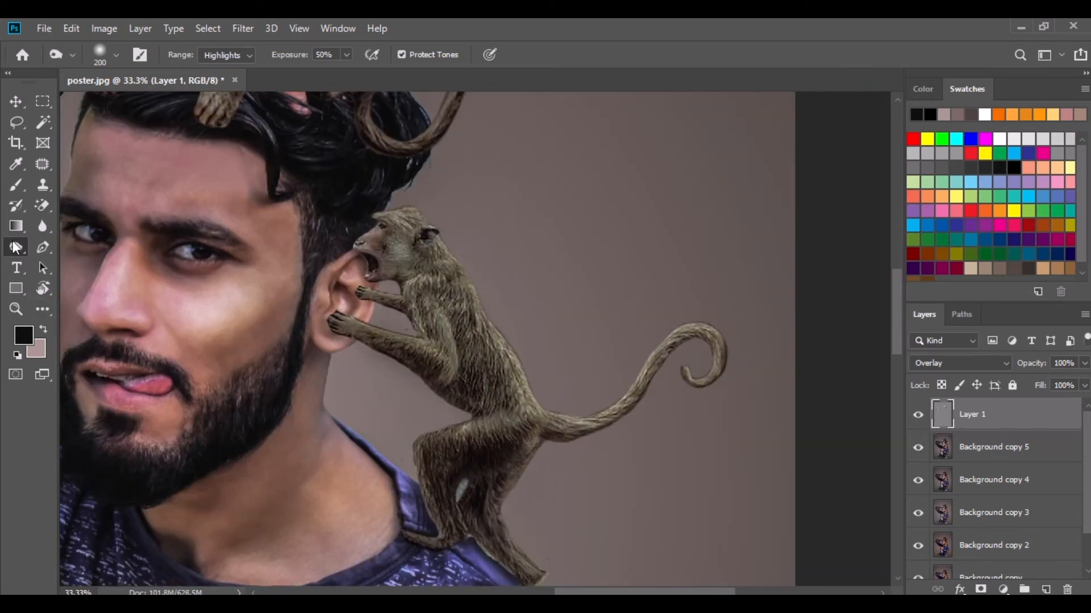
Dodge the midtones on the head, back and hips of the ear monkey with a 143 px brush
right_click(15, 247)
left_click(80, 244)
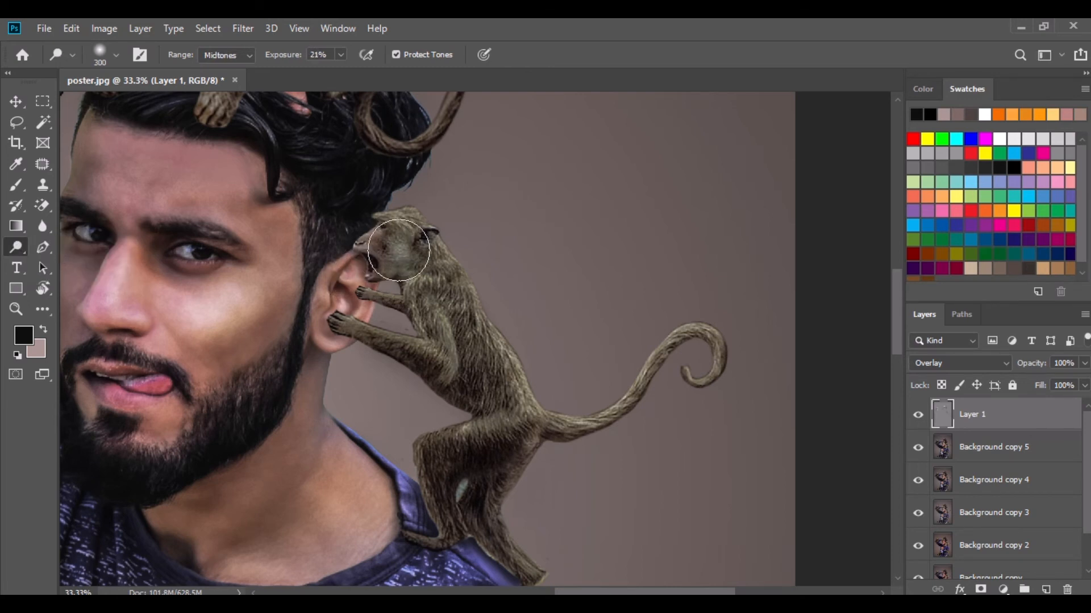
right_click(447, 289)
type("143")
key("Return")
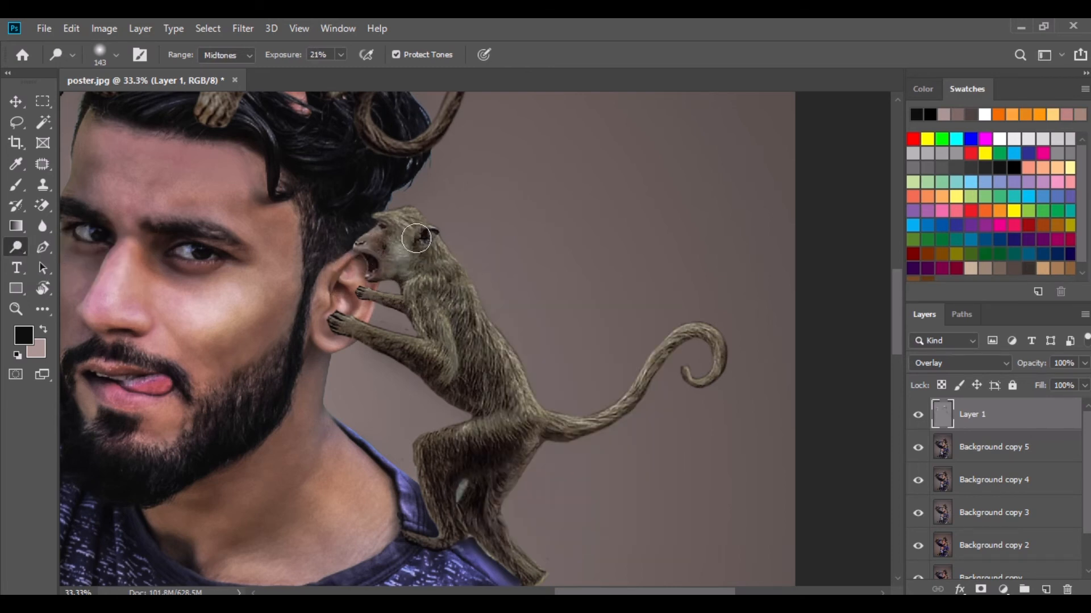
mouse_move(458, 354)
left_mouse_down()
mouse_move(499, 363)
mouse_move(527, 433)
left_mouse_up()
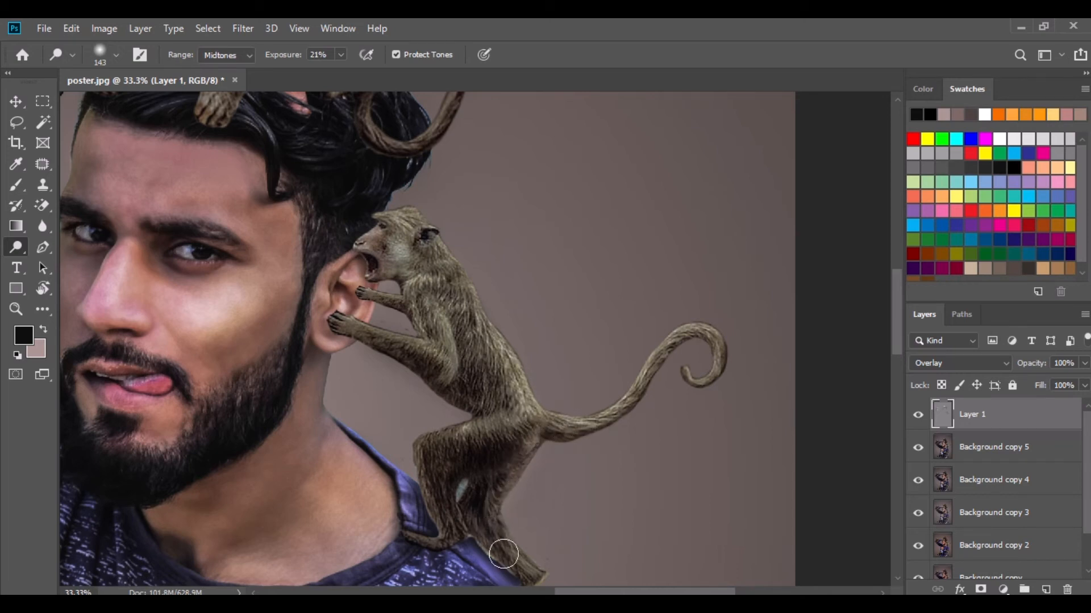
Dodge the midtones on the face, shoulder and haunch of the monkey sitting on the folded forearm
left_click_drag(554, 448, 508, 187)
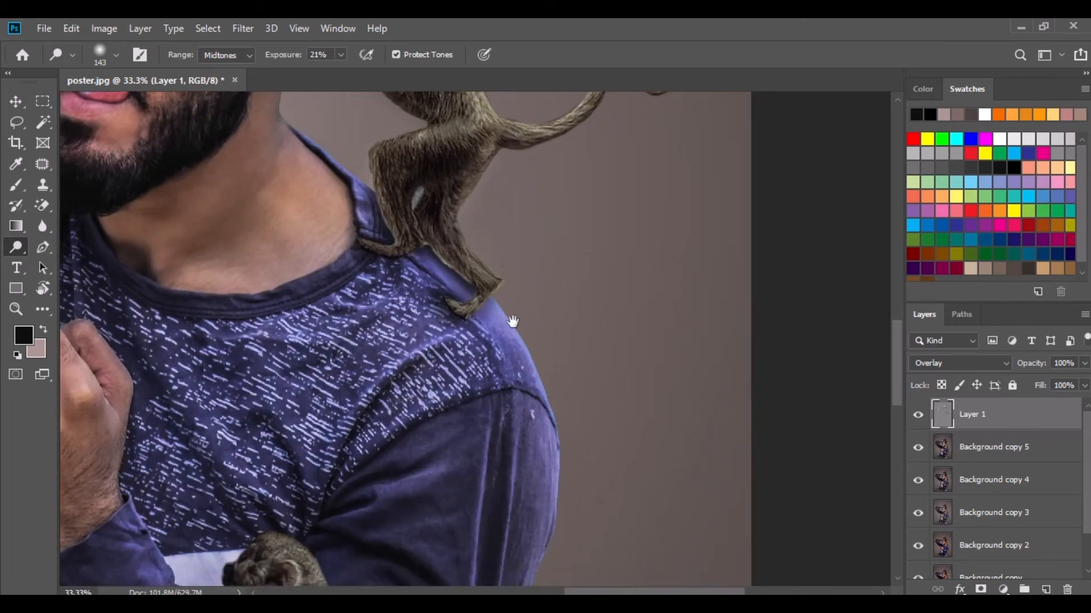
left_click_drag(352, 512, 438, 224)
mouse_move(340, 283)
left_mouse_down()
mouse_move(385, 280)
mouse_move(382, 356)
mouse_move(409, 415)
mouse_move(454, 353)
mouse_move(392, 333)
mouse_move(381, 375)
left_mouse_up()
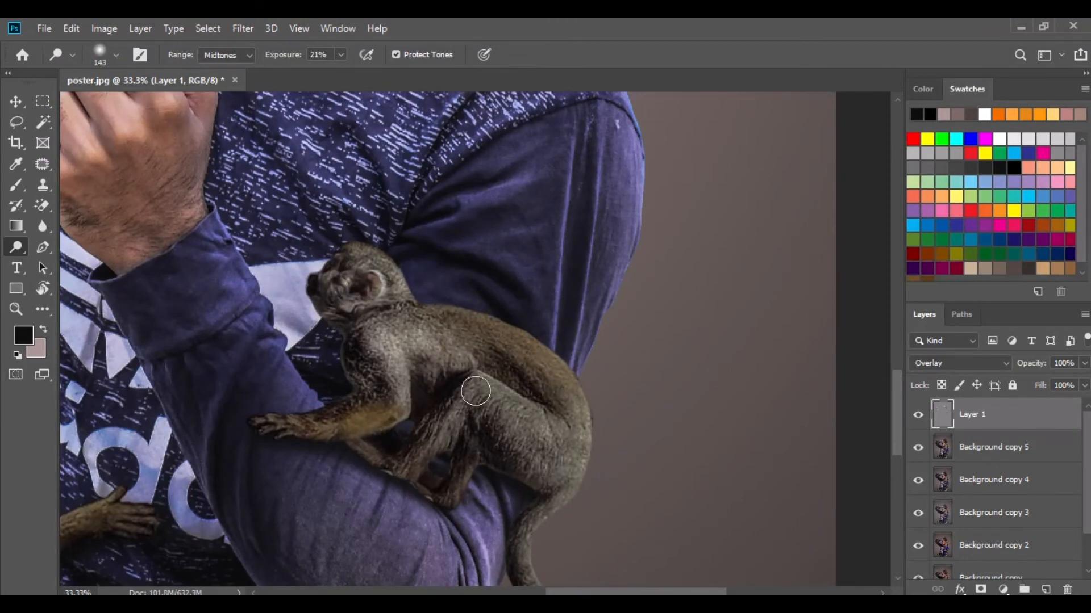
mouse_move(540, 472)
left_mouse_down()
mouse_move(596, 470)
mouse_move(518, 433)
left_mouse_up()
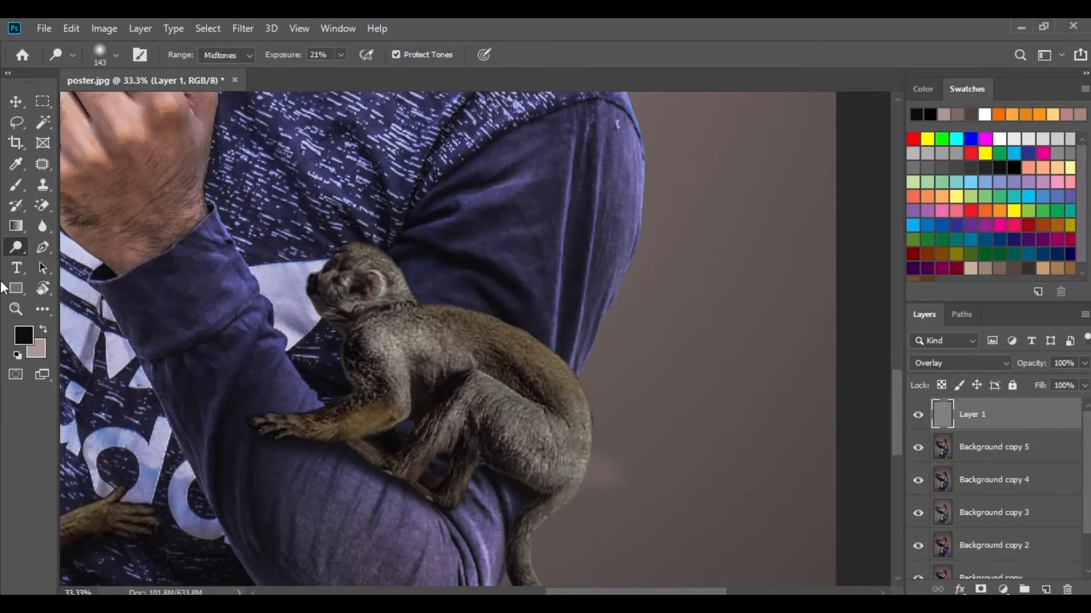
Burn the head, neck and back of the forearm monkey to deepen its shadows
right_click(16, 245)
left_click(56, 247)
right_click(23, 254)
left_click(60, 262)
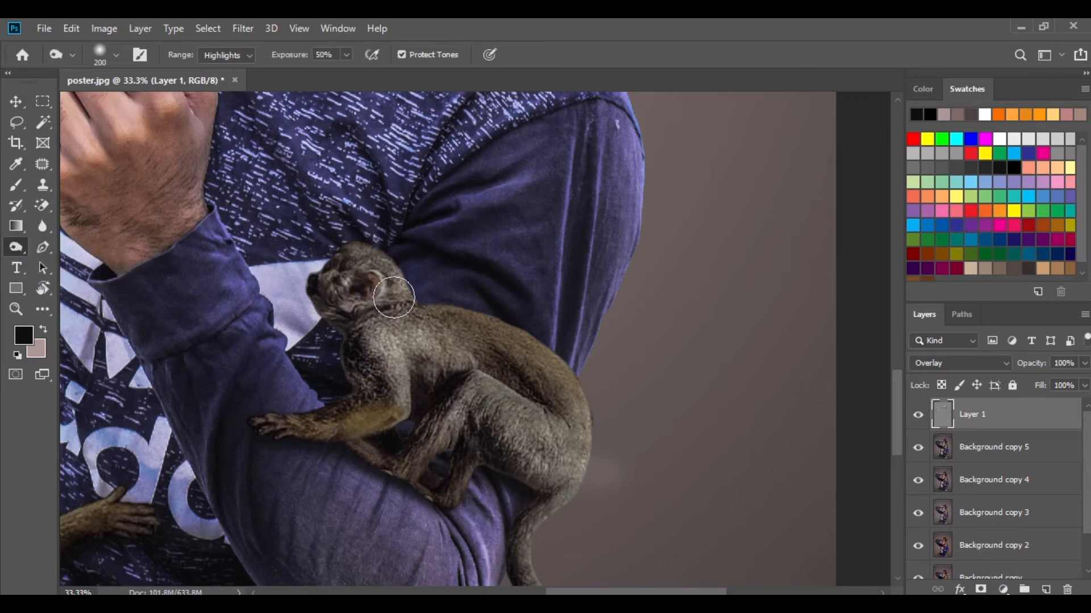
mouse_move(547, 388)
left_mouse_down()
mouse_move(564, 417)
mouse_move(515, 347)
mouse_move(452, 318)
left_mouse_up()
Burn the shadows and dodge the midtones on the monkey clinging to the side of the shirt
left_click_drag(250, 423, 655, 285)
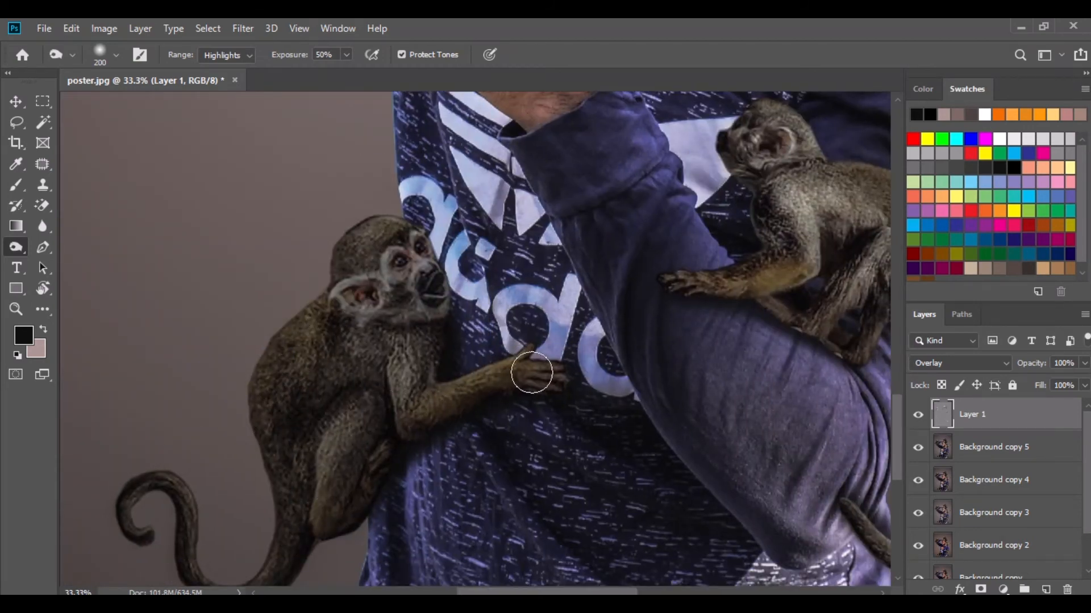
mouse_move(375, 242)
left_mouse_down()
mouse_move(347, 273)
mouse_move(388, 235)
mouse_move(312, 330)
mouse_move(286, 389)
mouse_move(290, 366)
mouse_move(283, 554)
left_mouse_up()
right_click(21, 251)
left_click(77, 247)
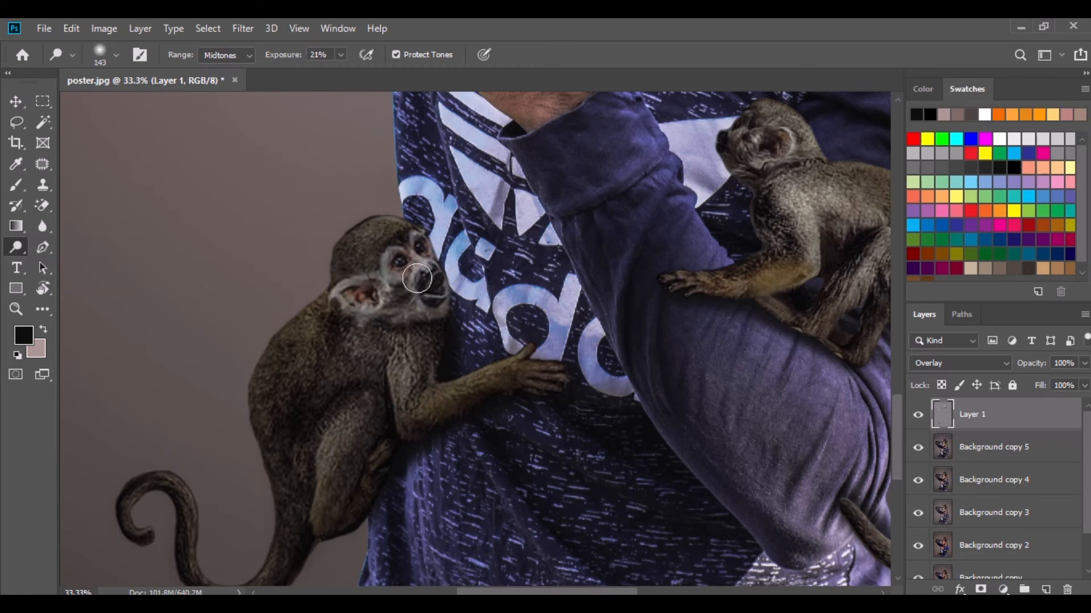
mouse_move(405, 405)
left_mouse_down()
mouse_move(378, 380)
mouse_move(322, 498)
left_mouse_up()
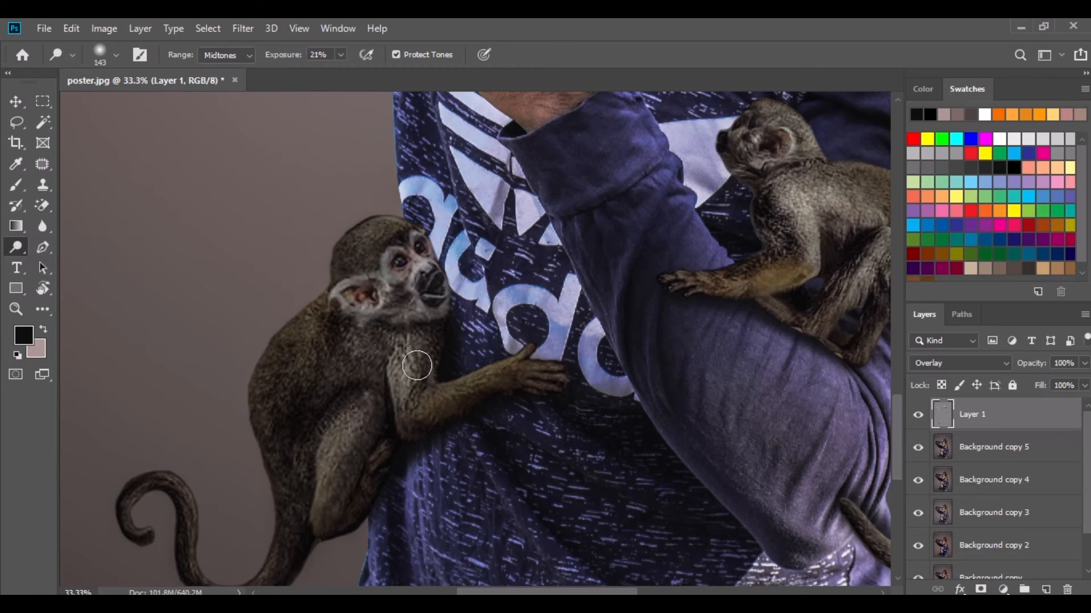
Open the Burn tool's exposure setting and burn the side of the model's face
left_click_drag(608, 159, 559, 386)
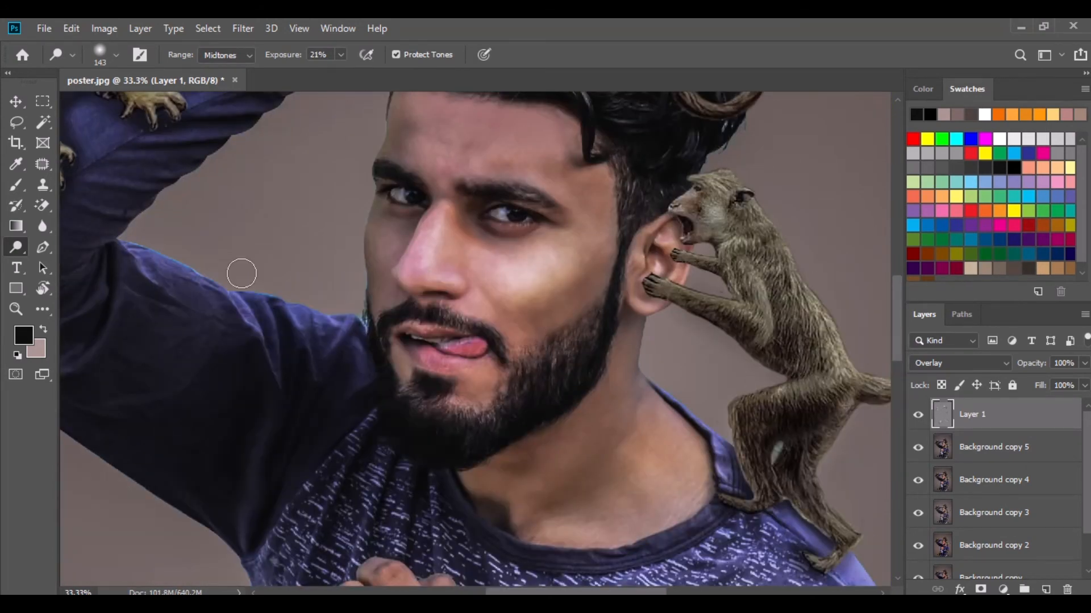
right_click(18, 254)
left_click(85, 262)
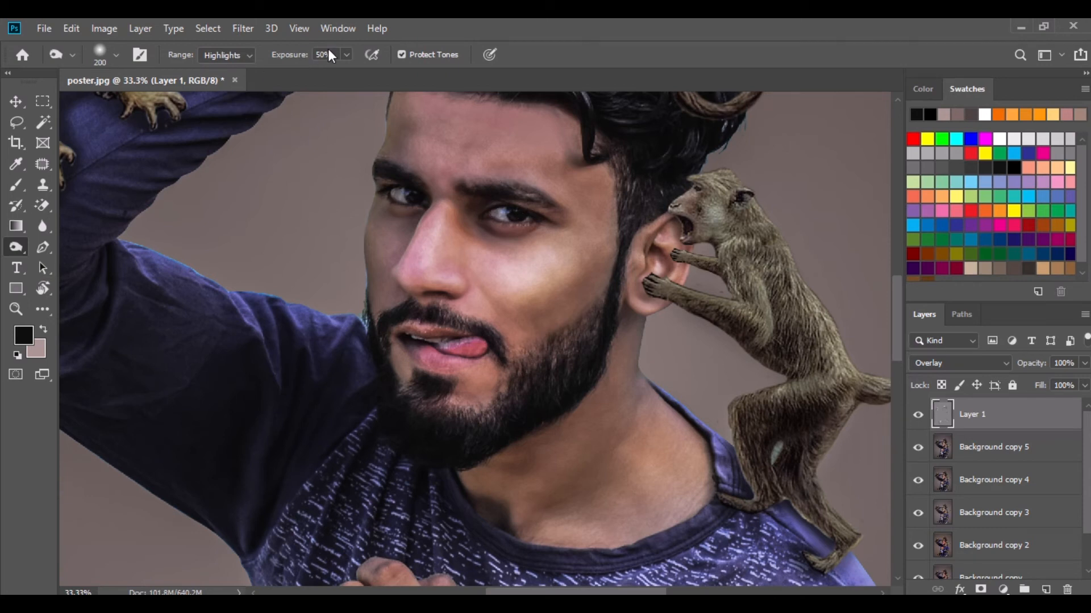
left_click(347, 57)
left_click(590, 270)
Dodge the midtones on the model's cheeks and forehead at 21% exposure
right_click(11, 250)
left_click(85, 247)
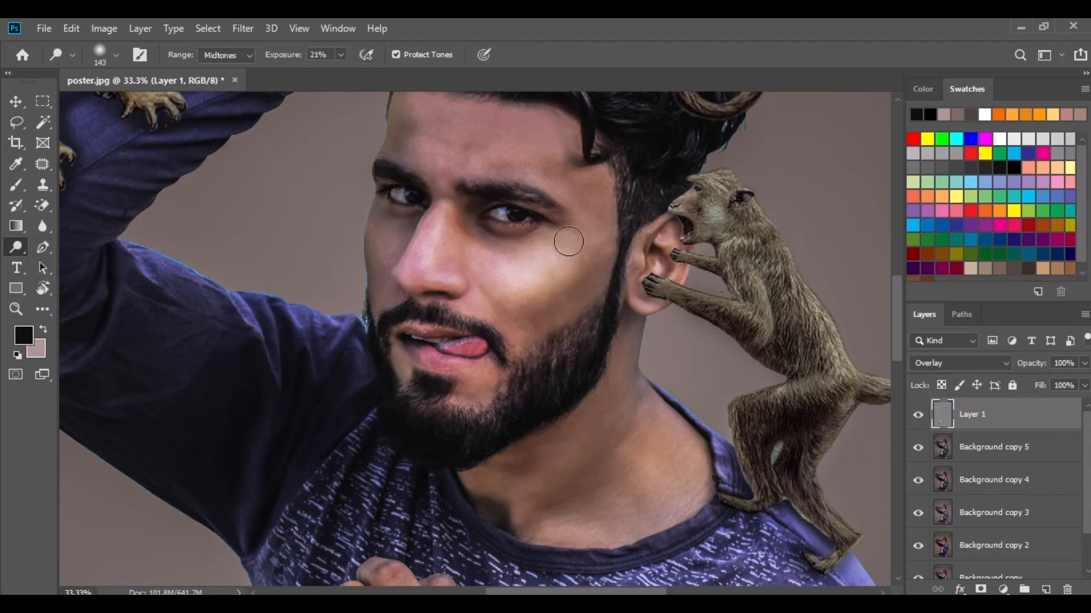
mouse_move(521, 267)
left_mouse_down()
mouse_move(449, 227)
mouse_move(431, 290)
mouse_move(491, 315)
left_mouse_up()
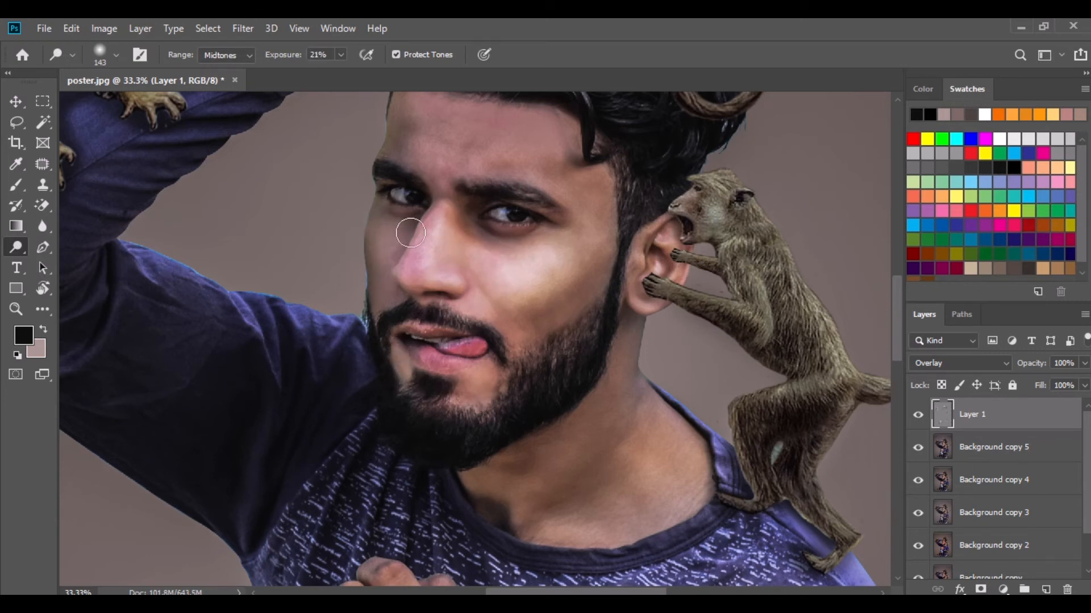
mouse_move(401, 141)
left_mouse_down()
mouse_move(516, 126)
mouse_move(561, 140)
mouse_move(427, 121)
mouse_move(551, 150)
mouse_move(604, 193)
left_mouse_up()
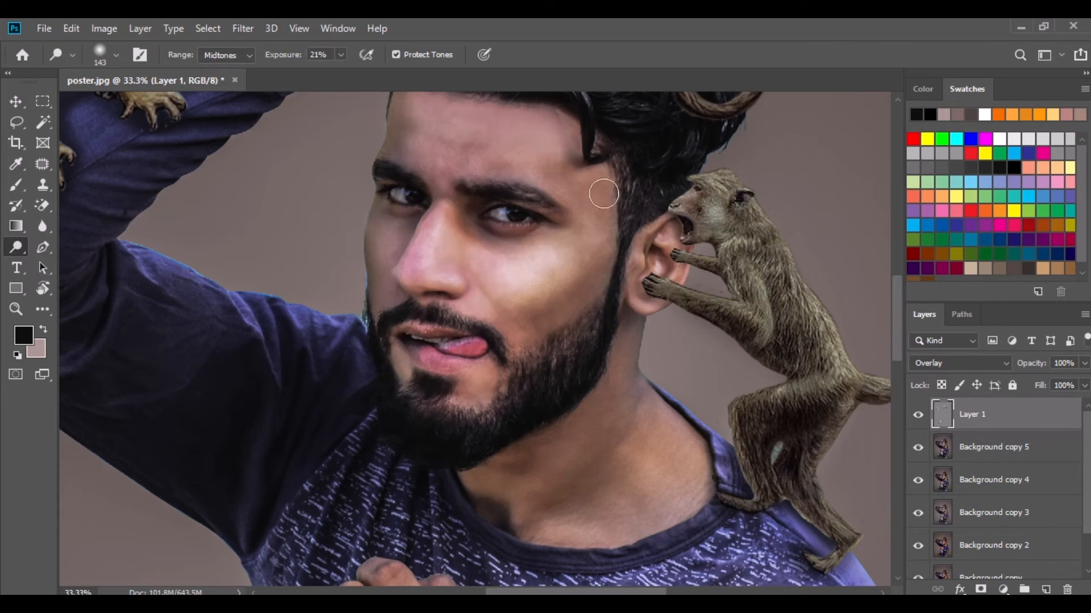
Compare the poster with and without the dodge-and-burn layer, and merge all visible layers
key("ctrl+minus")
key("ctrl+minus")
key("ctrl+minus")
key("ctrl+minus")
left_click(917, 415)
left_click(916, 414)
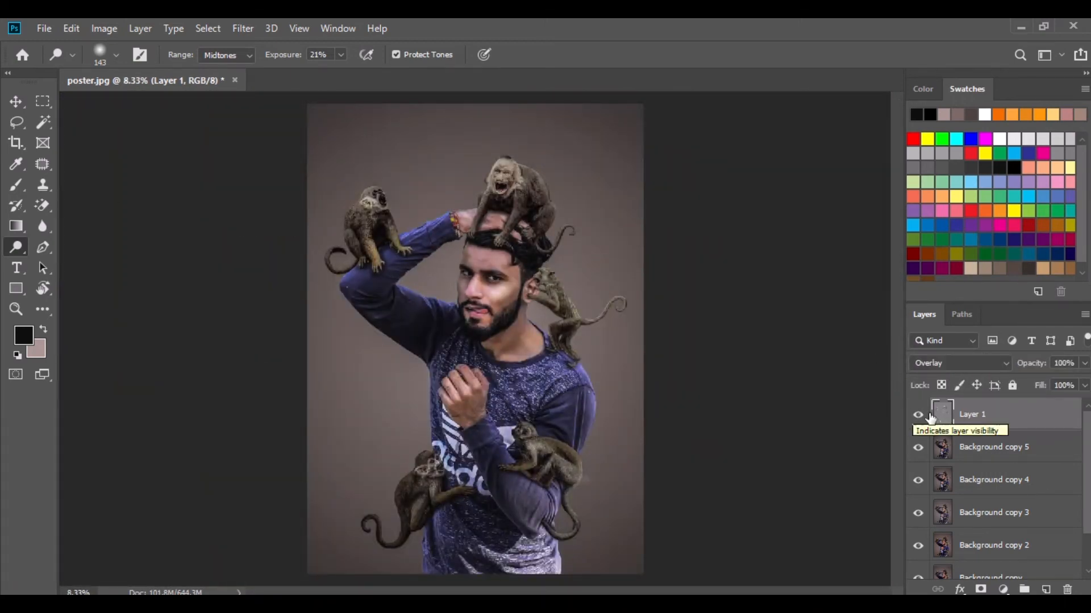
right_click(977, 414)
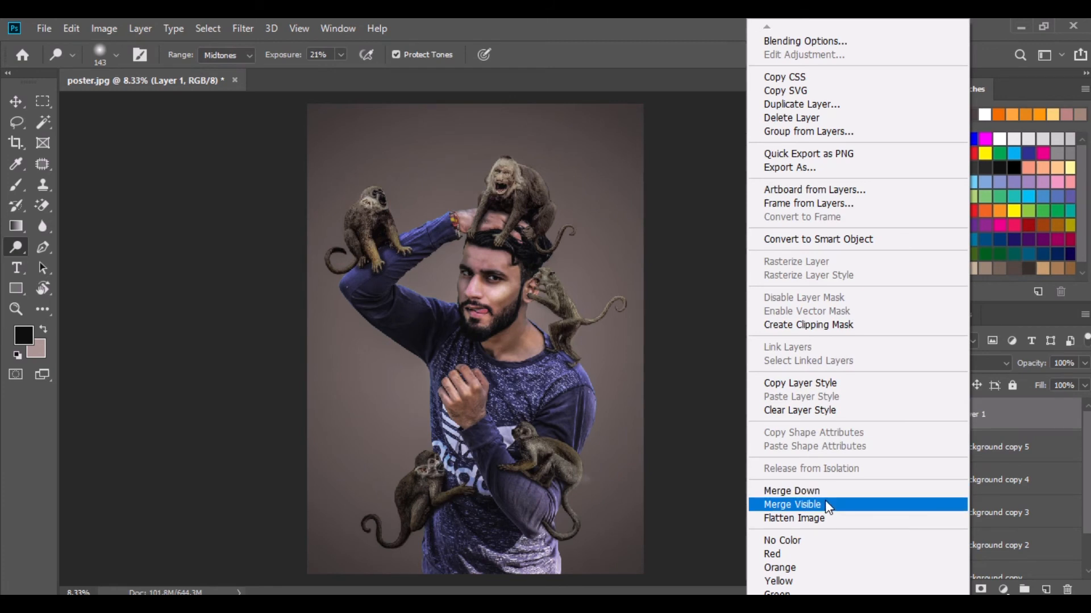
left_click(827, 507)
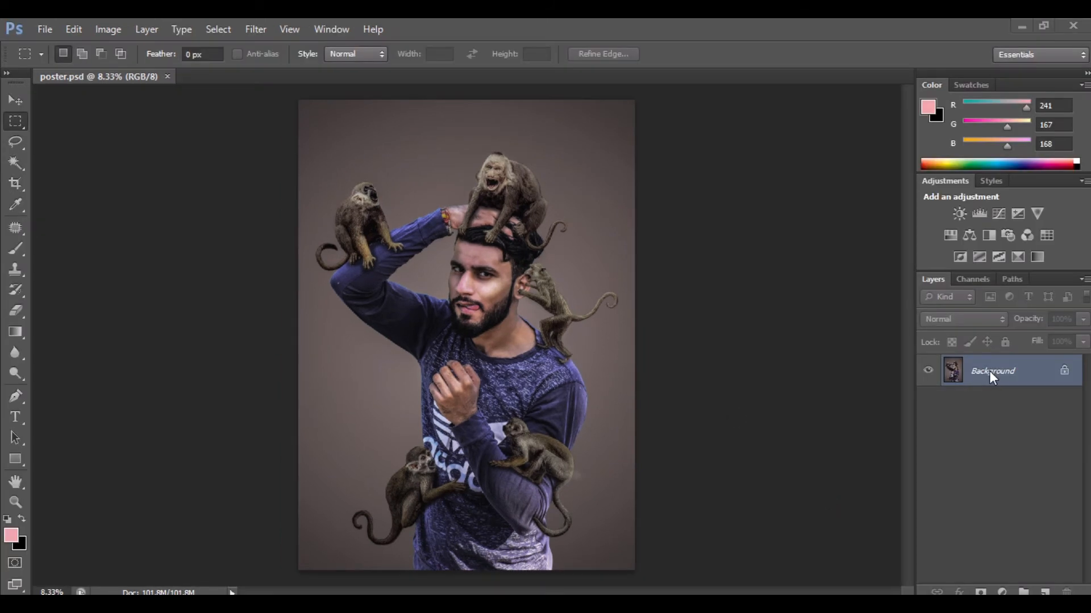
Duplicate the Background layer and bring the Eye-psd63727[1][1] image from the Bad Monkey folder onto the model's face
left_click_drag(990, 371, 1048, 589)
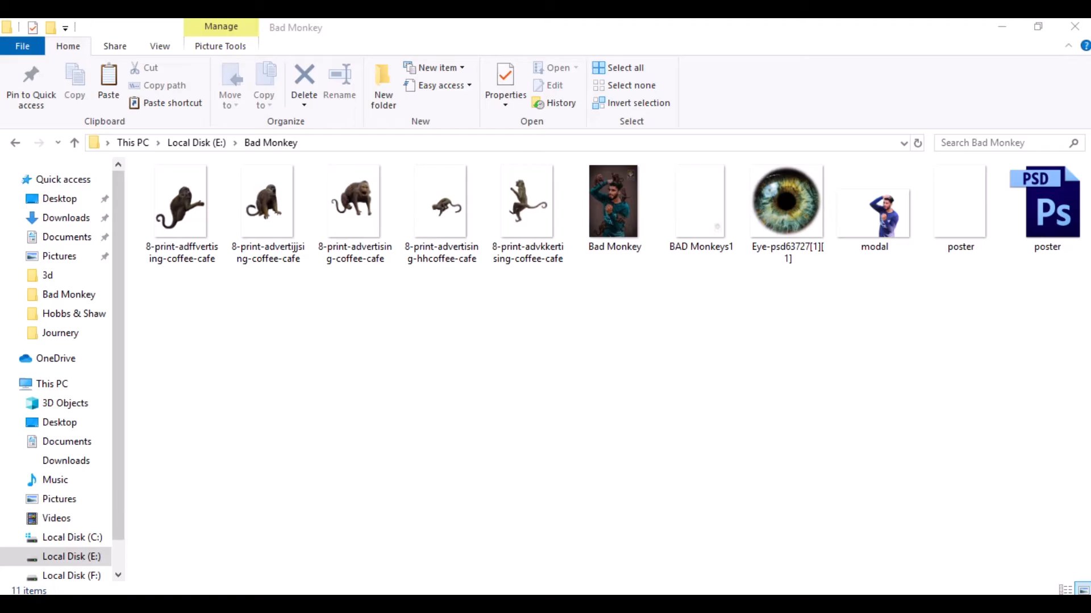
left_click_drag(772, 238, 390, 78)
left_click_drag(548, 358, 482, 274)
Scale the pasted eye to 19.5% and fit it over the iris nearest the ear monkey, applying the transformation
key("ctrl+plus")
key("ctrl+plus")
key("ctrl+plus")
key("ctrl+plus")
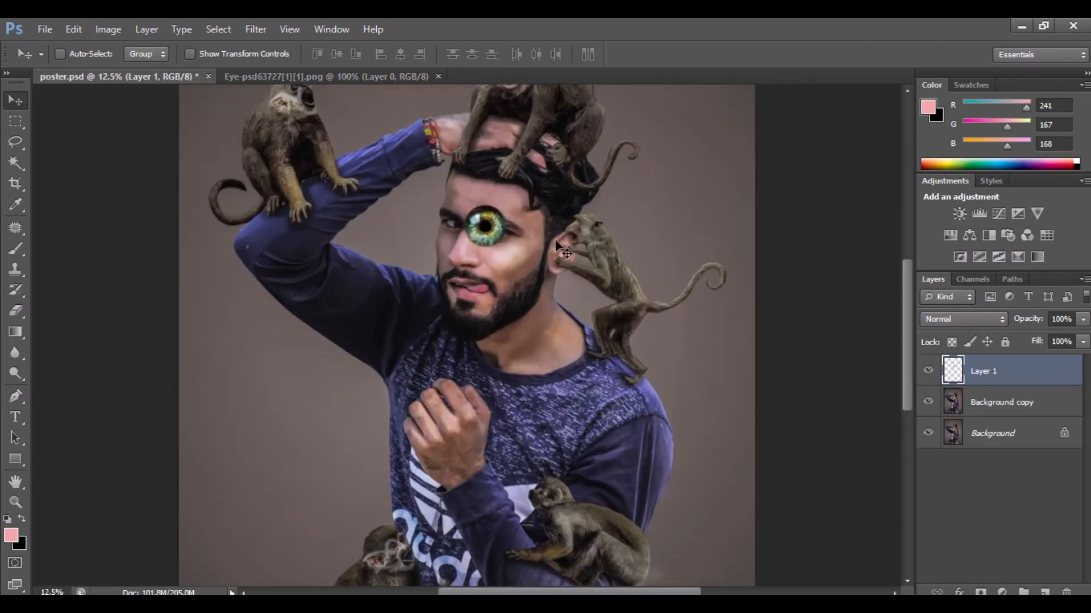
scroll(565, 329, "up", 5)
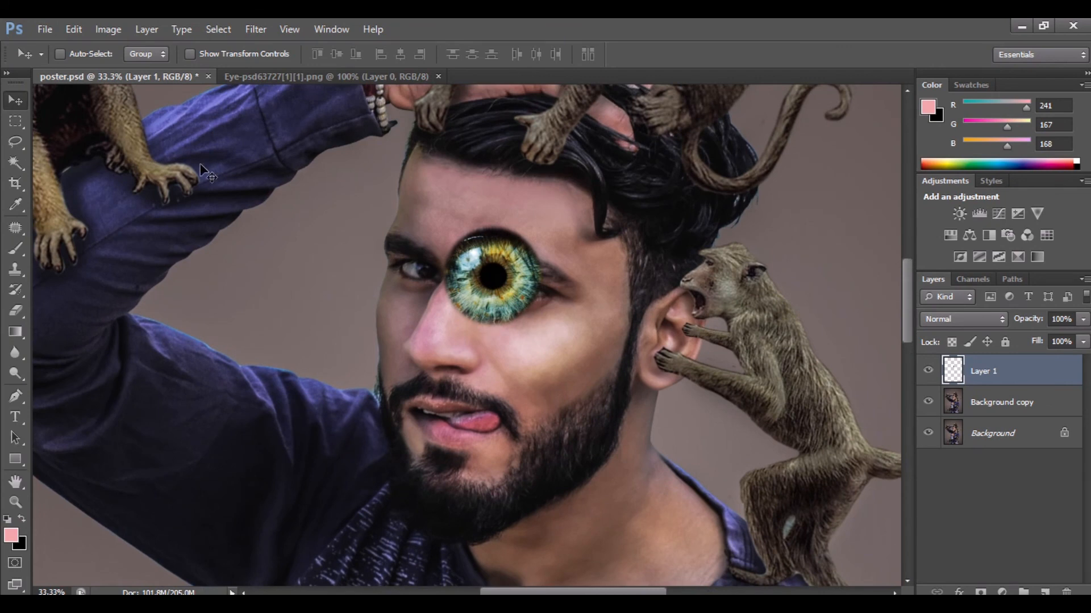
left_click(73, 29)
left_click(236, 310)
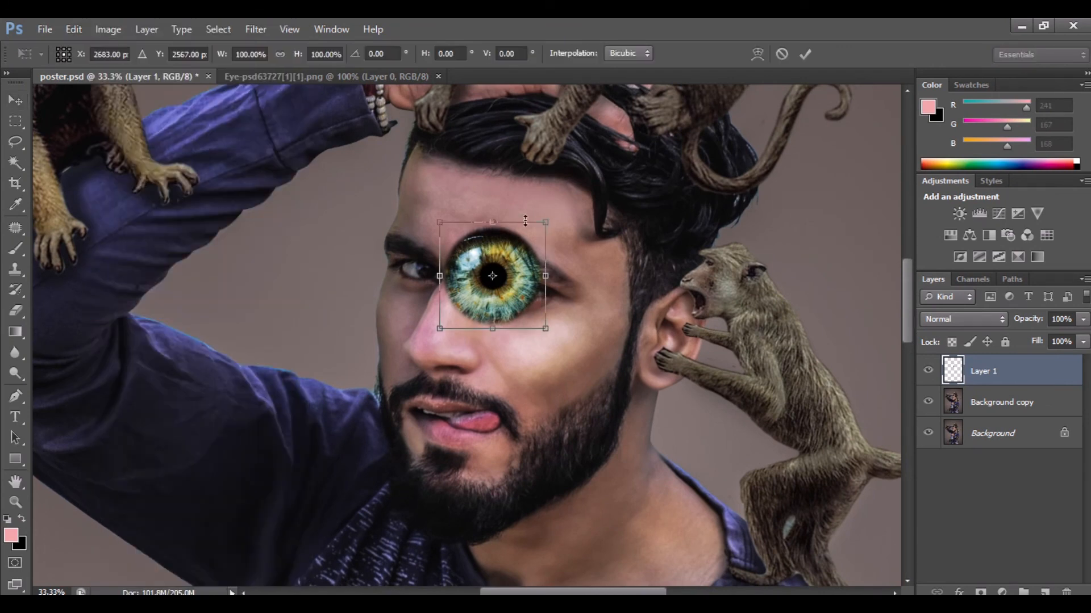
left_click_drag(543, 224, 620, 293)
key("ctrl+plus")
key("ctrl+plus")
key("ctrl+plus")
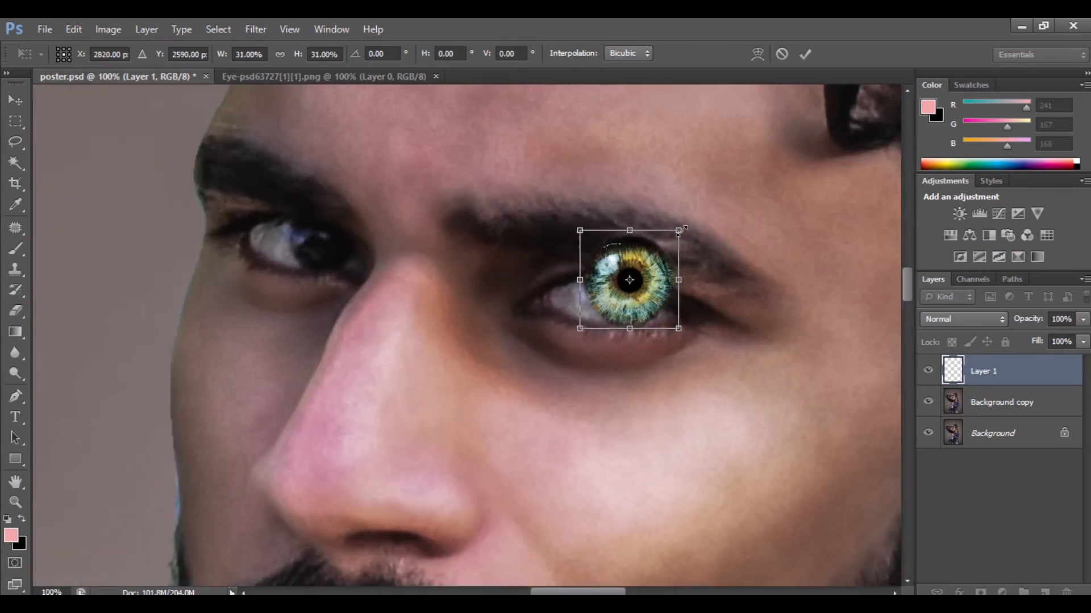
left_click_drag(680, 230, 658, 265)
left_click(16, 101)
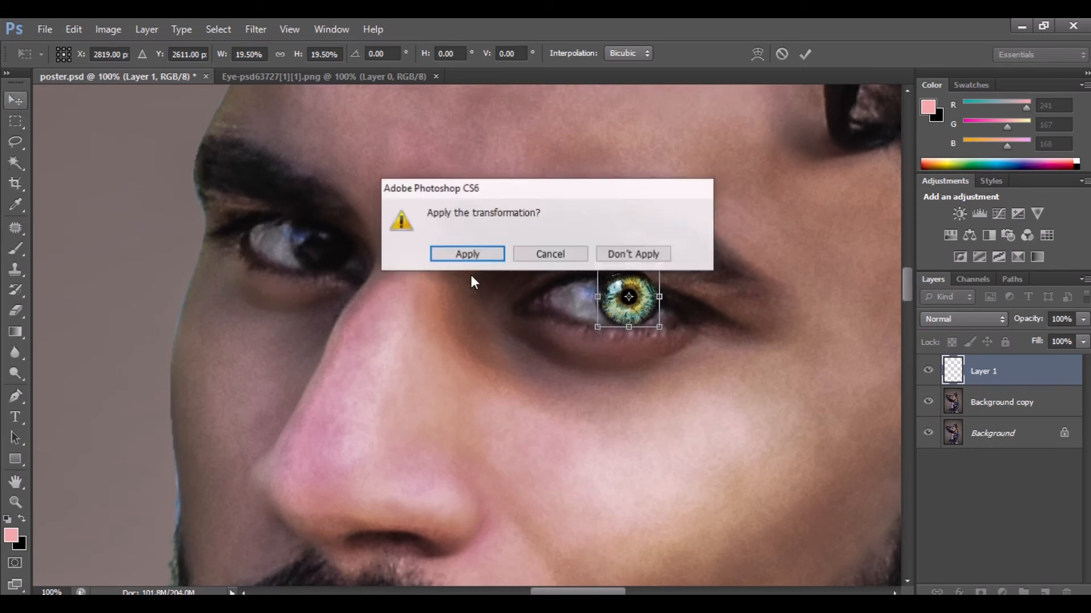
left_click(471, 254)
Duplicate the iris layer, place the copy over the model's other iris and set its blend mode to Lighten
left_click_drag(994, 372, 1044, 592)
left_click_drag(618, 309, 309, 254)
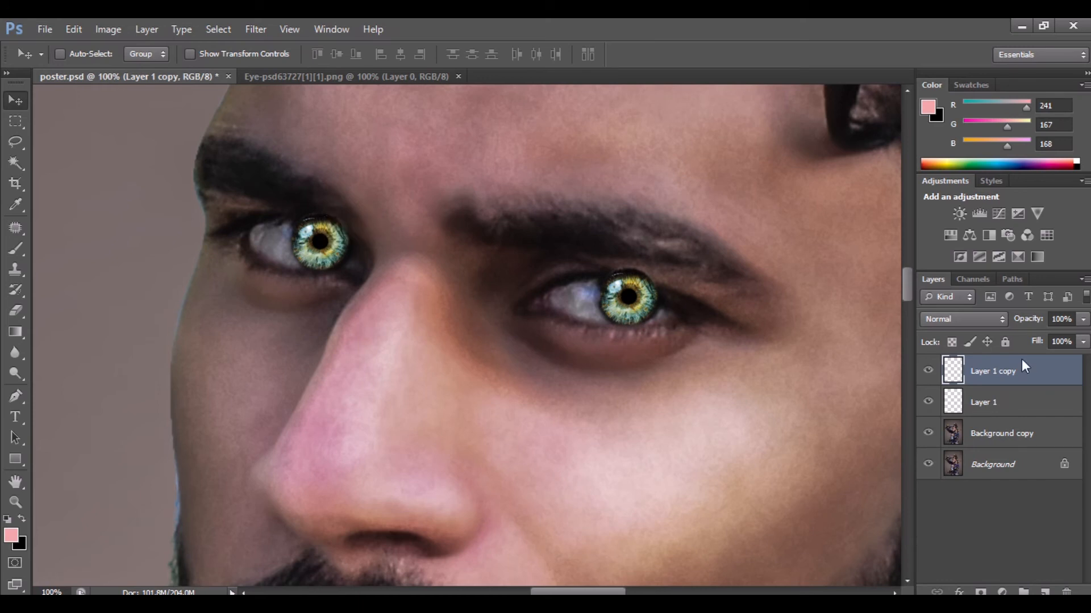
left_click(948, 322)
left_click(935, 194)
left_click(957, 319)
left_click(940, 138)
Add a layer mask to the copied iris and hide its upper edge with a black 64 px brush
left_click(980, 591)
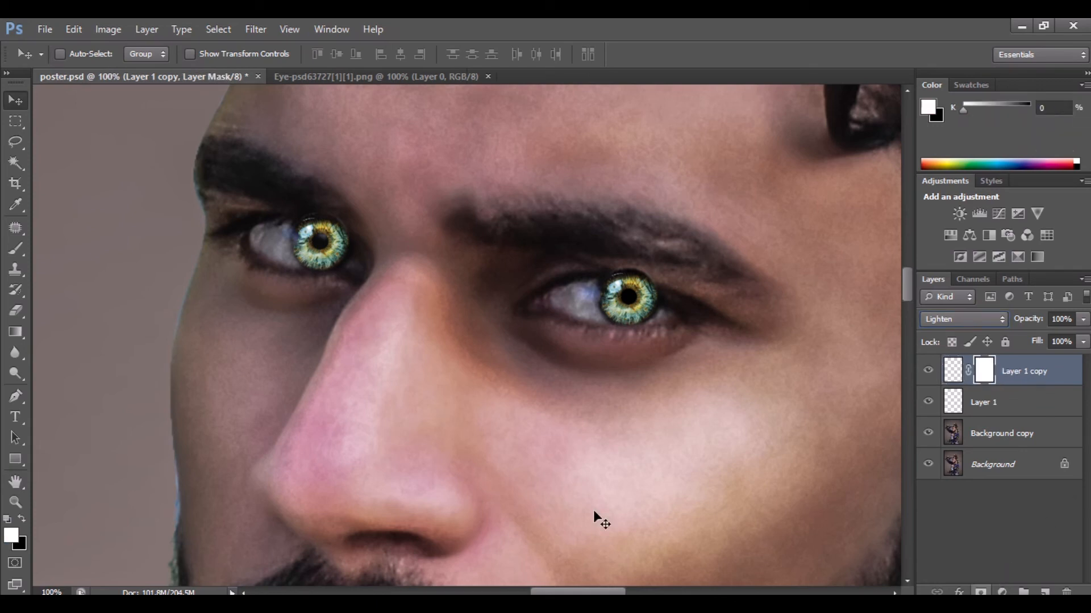
left_click(16, 250)
left_click(22, 519)
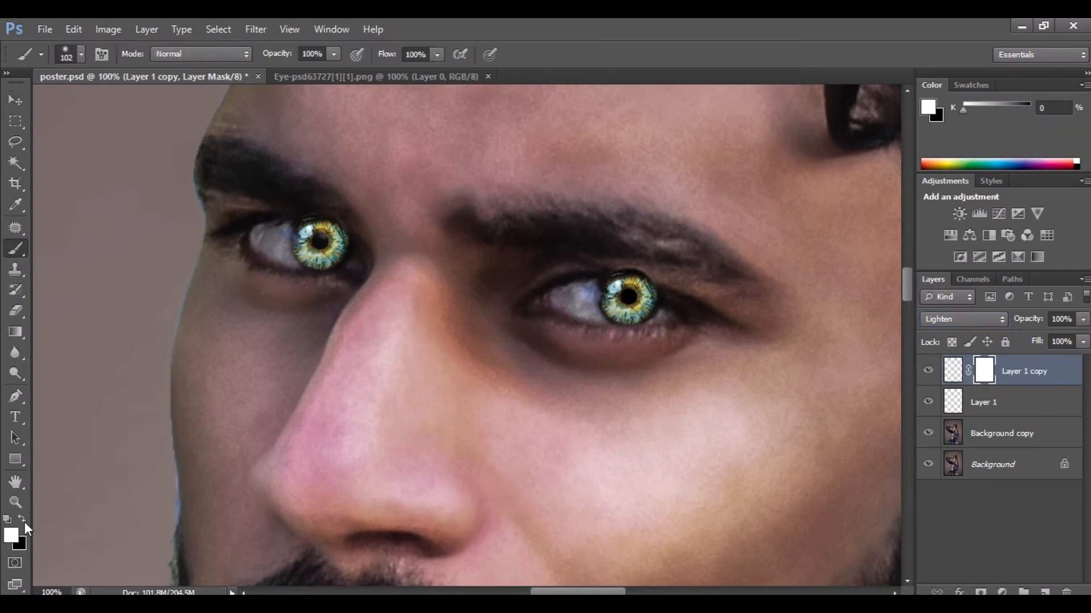
right_click(341, 310)
left_click(406, 344)
key("Return")
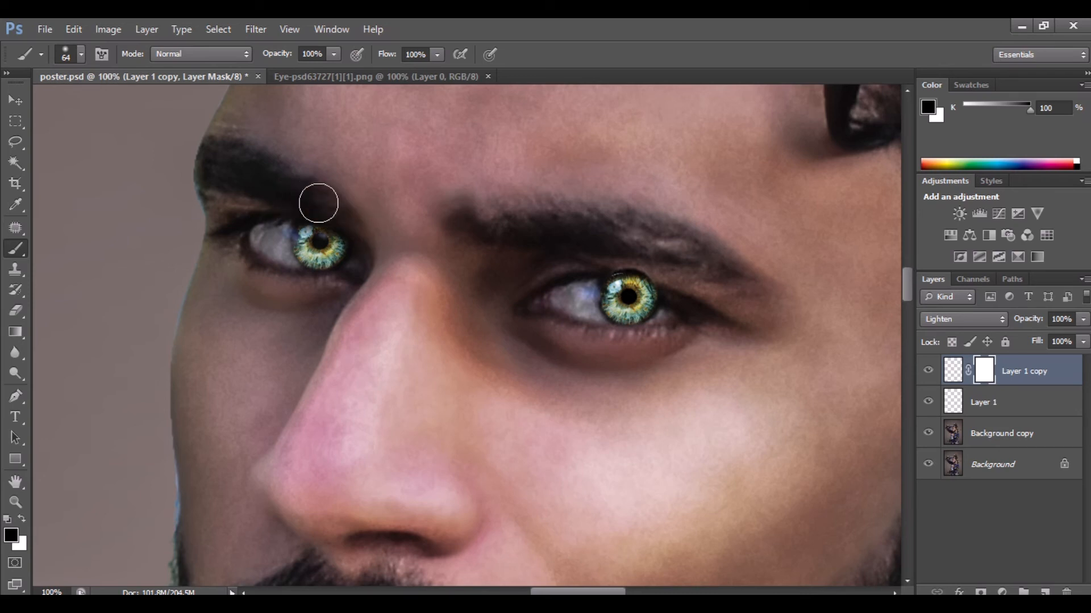
Set Layer 1 to Lighten and mask away the iris's upper edge in black so it sits under the eyelid
left_click(970, 405)
left_click(962, 319)
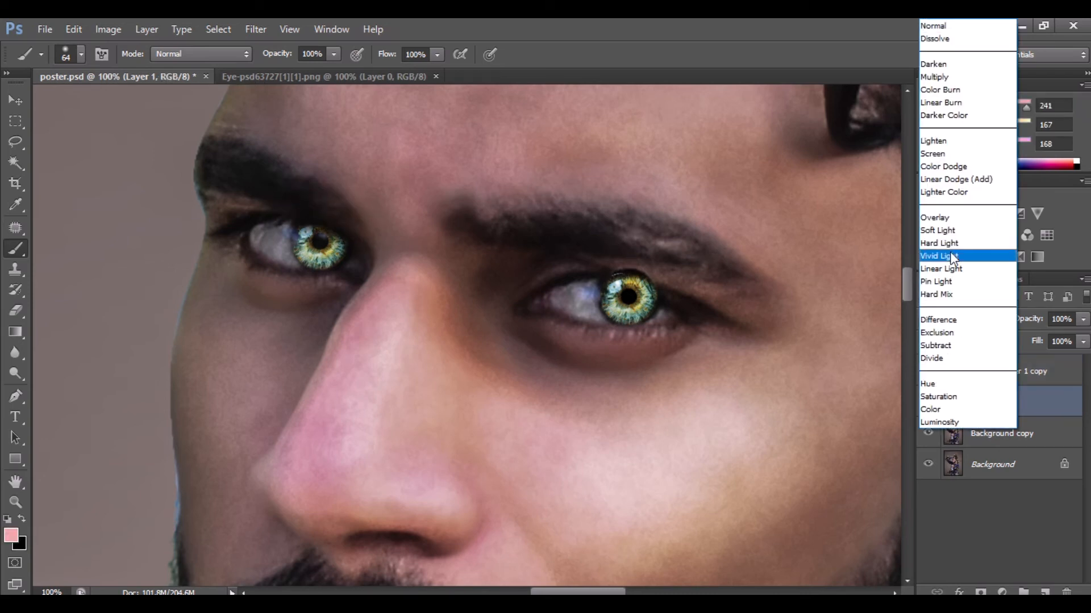
left_click(937, 139)
left_click(981, 590)
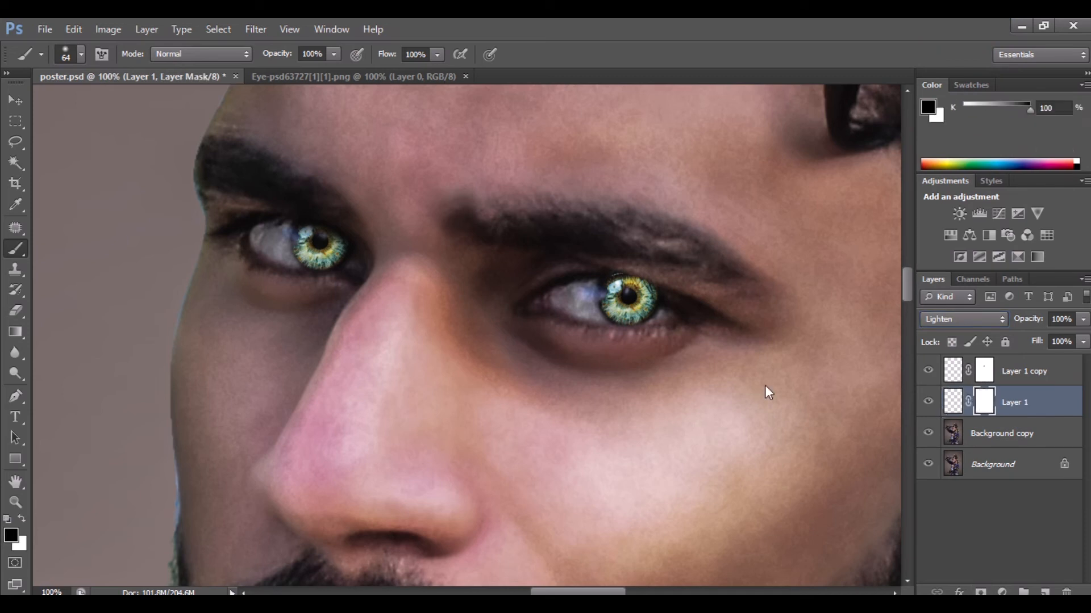
mouse_move(674, 274)
left_mouse_down()
mouse_move(616, 250)
mouse_move(665, 268)
left_mouse_up()
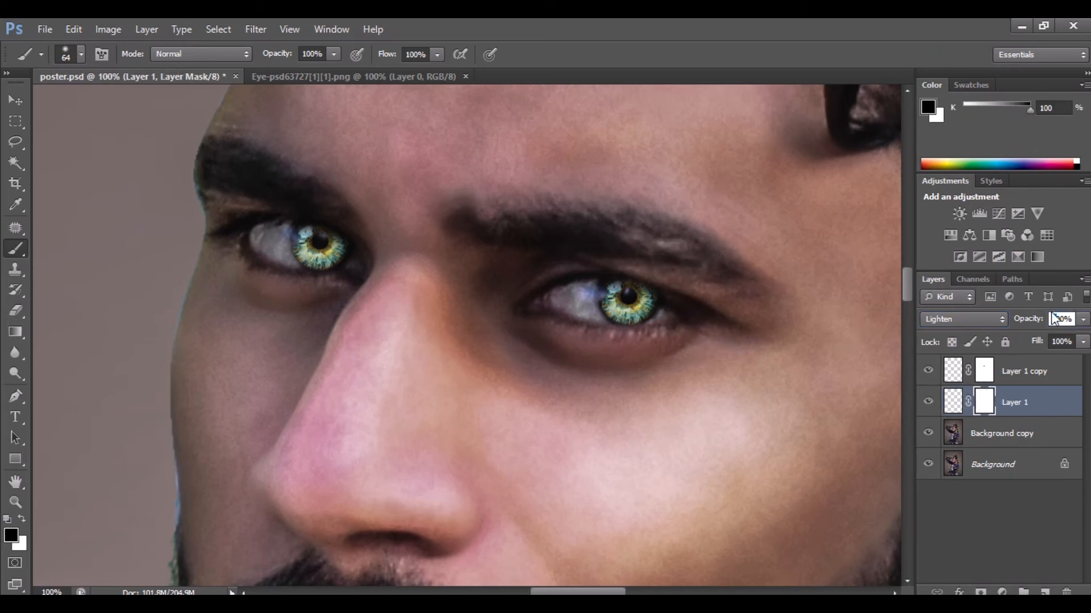
Set the opacity of both iris layers to 40%
type("40")
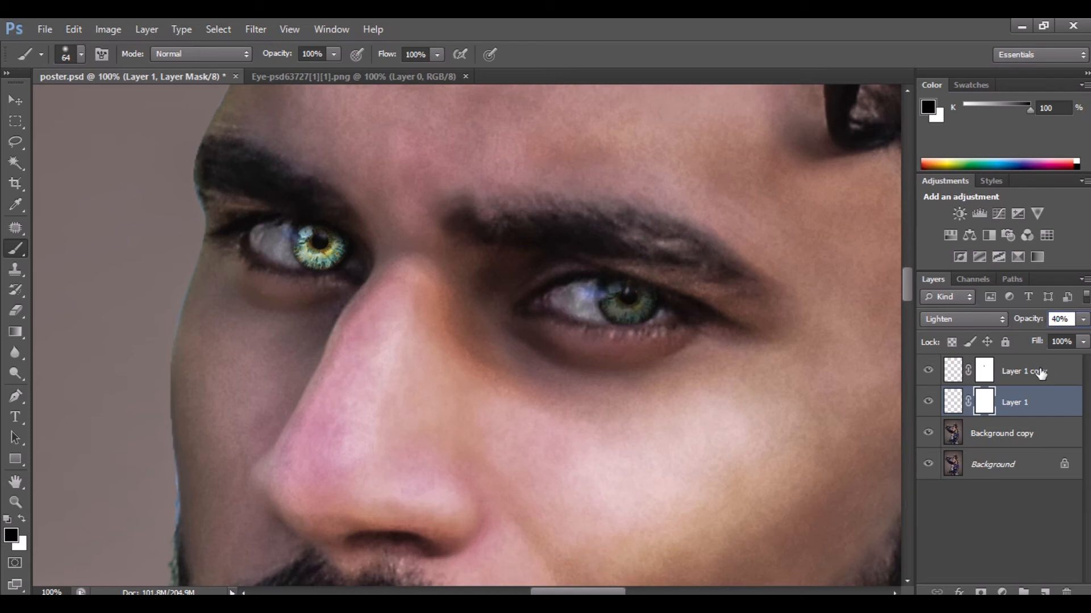
left_click(1000, 375)
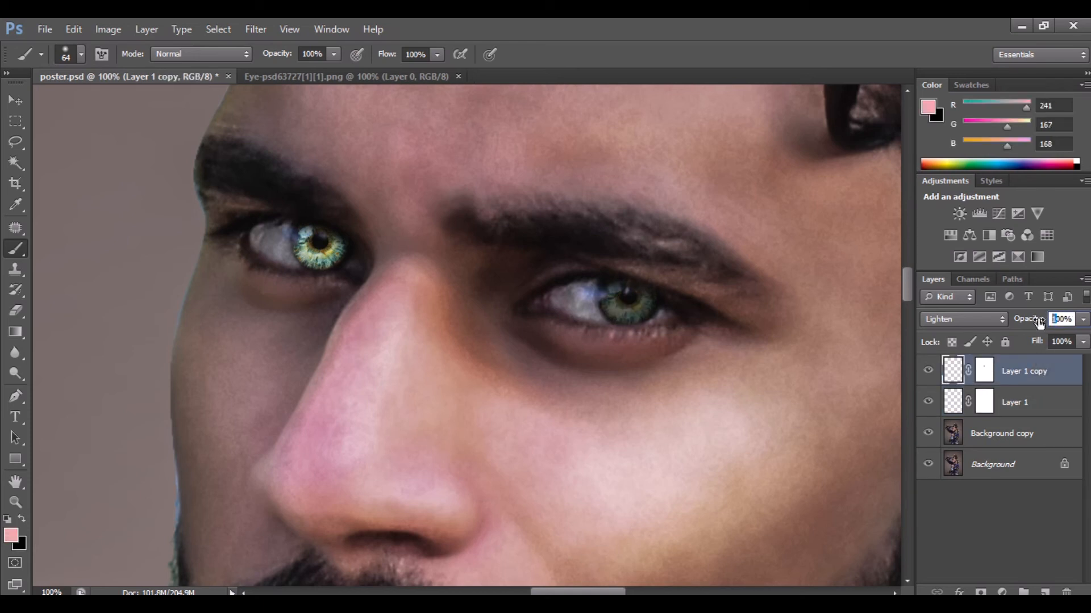
type("40")
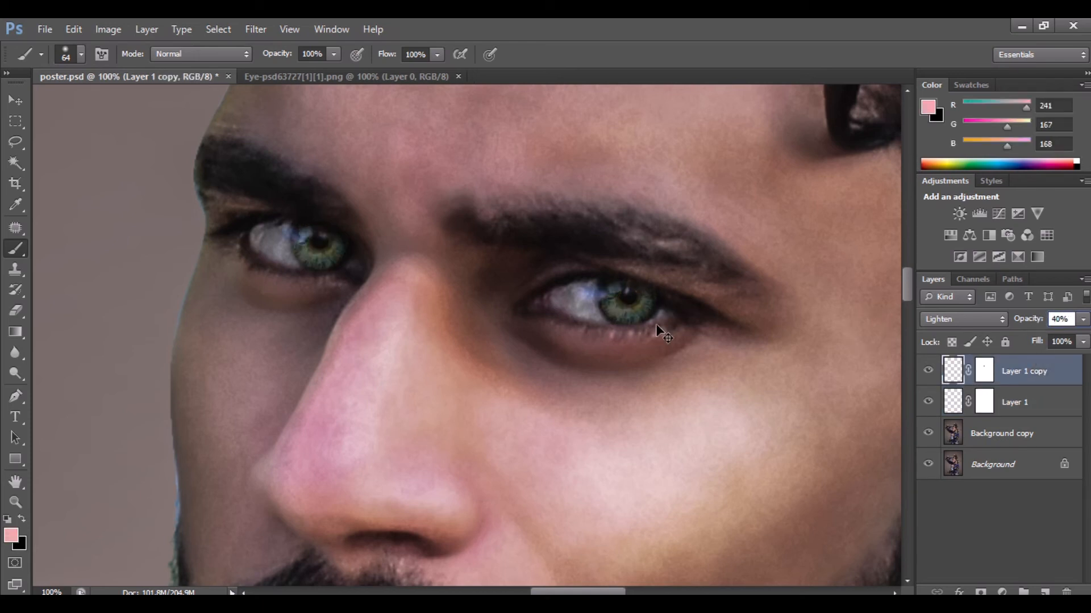
Merge all visible layers and duplicate the merged Background layer
key("ctrl+minus")
key("ctrl+minus")
key("ctrl+minus")
key("ctrl+minus")
key("ctrl+minus")
key("ctrl+minus")
key("ctrl+minus")
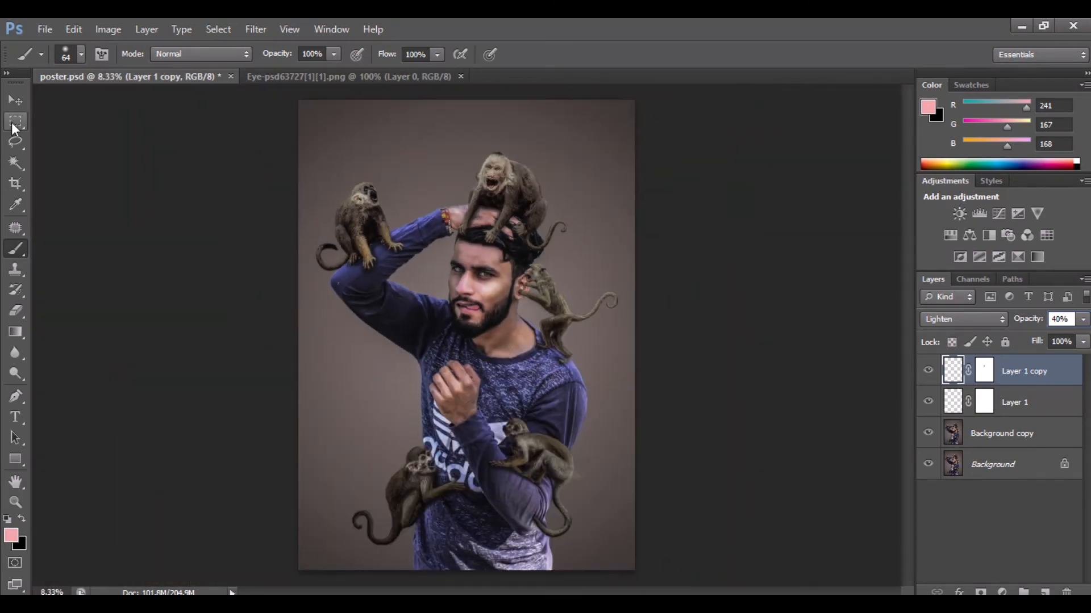
left_click(16, 100)
right_click(999, 382)
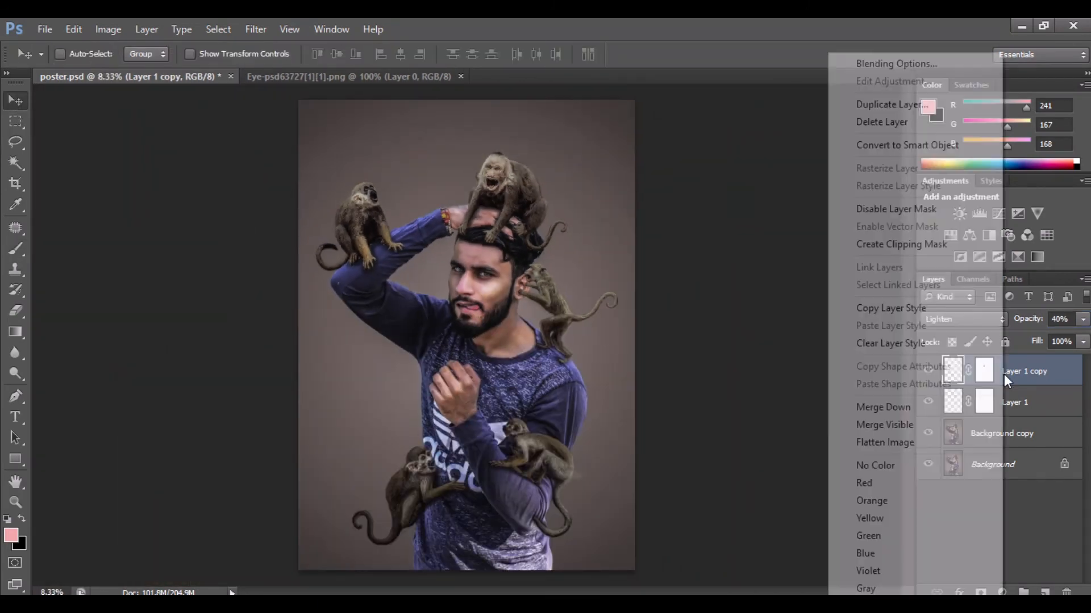
left_click(879, 423)
left_click_drag(1004, 372, 1044, 590)
Apply the Oil Paint filter to the Background copy with stylization, cleanliness, scale and bristle detail at 10 and shine at 0
left_click(254, 30)
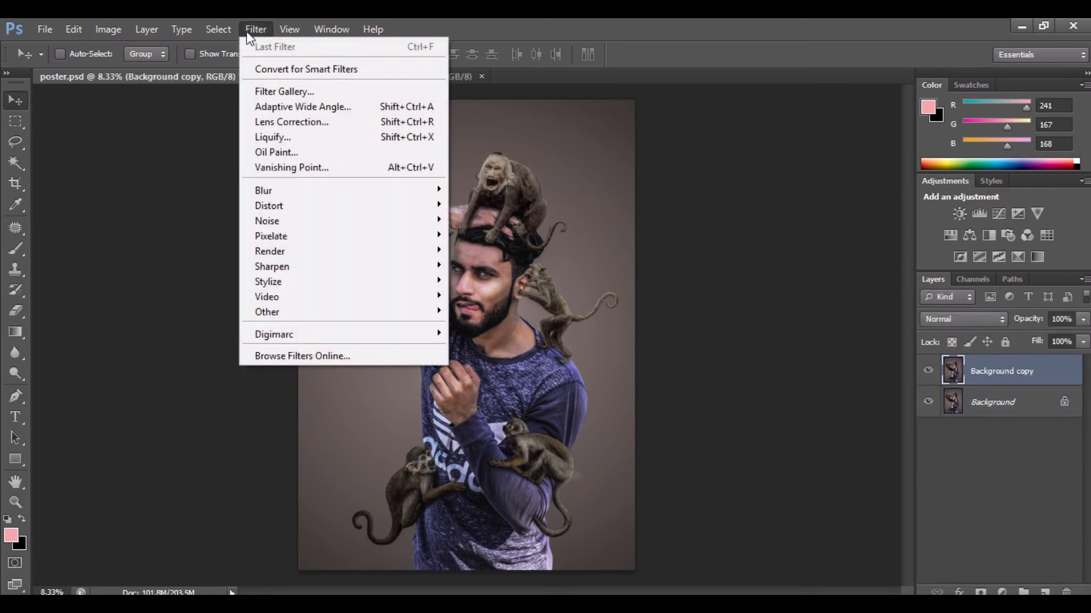
left_click(288, 139)
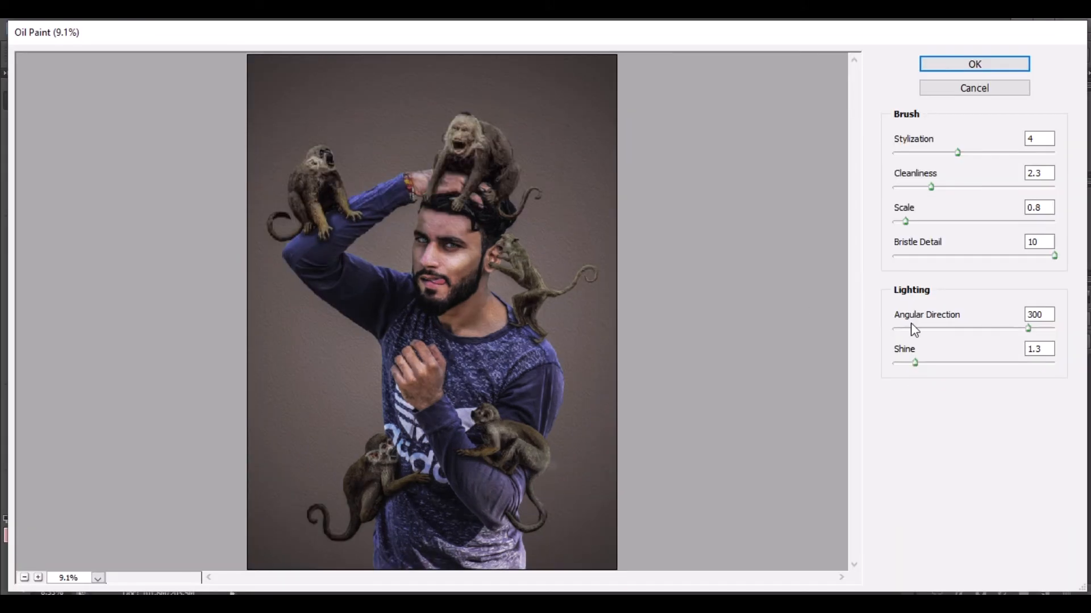
left_click_drag(1041, 230, 1059, 231)
left_click_drag(928, 186, 1062, 191)
left_click_drag(962, 156, 1031, 154)
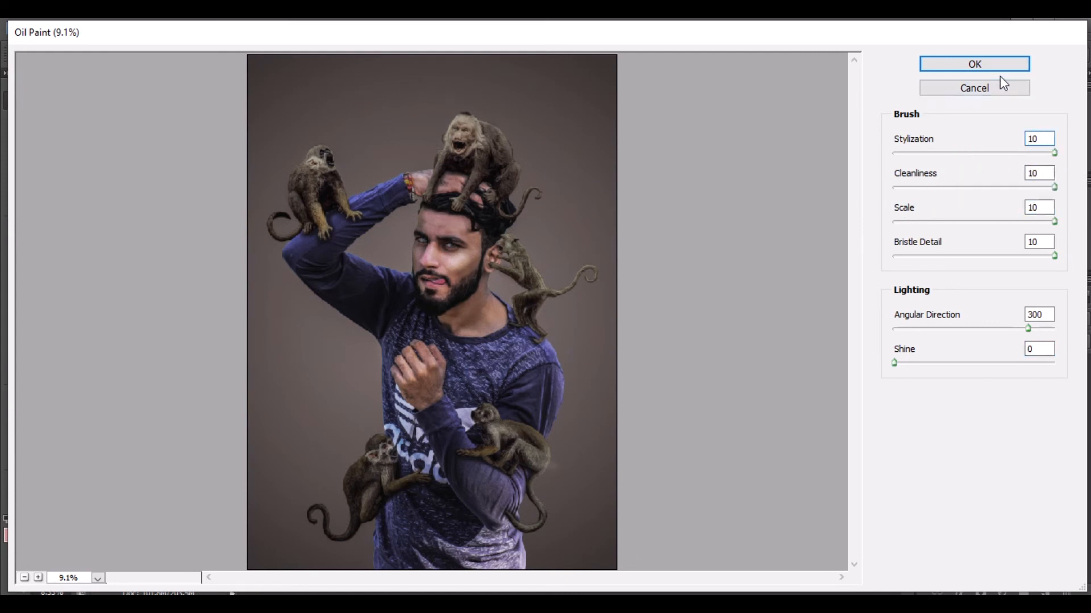
left_click(981, 63)
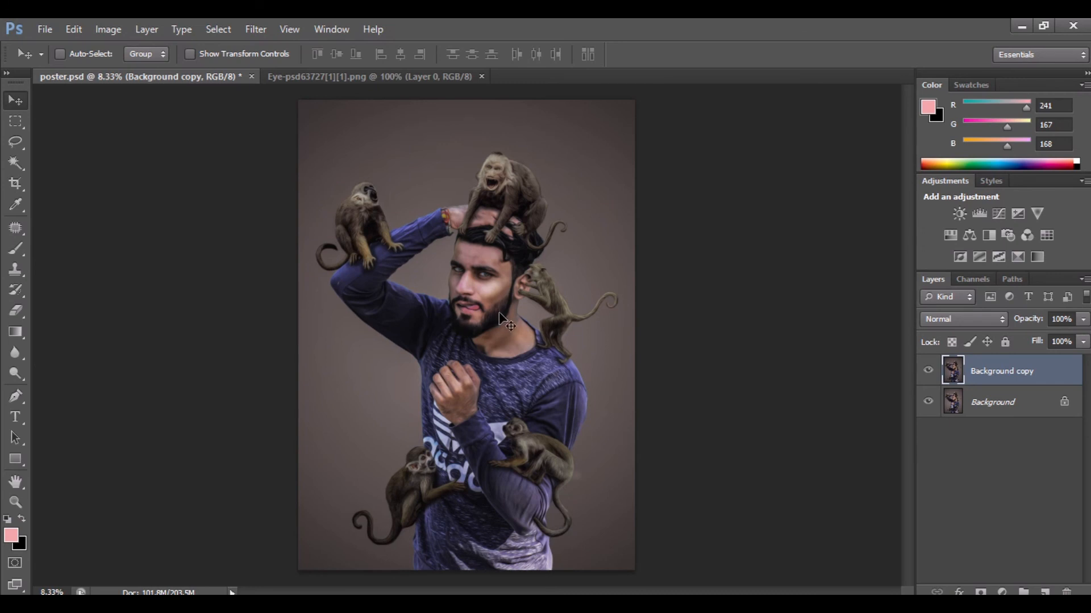
Add a Color Lookup adjustment using the Orange and Teal 16 3DLUT file, and duplicate the adjustment layer
left_click(1002, 592)
left_click(955, 482)
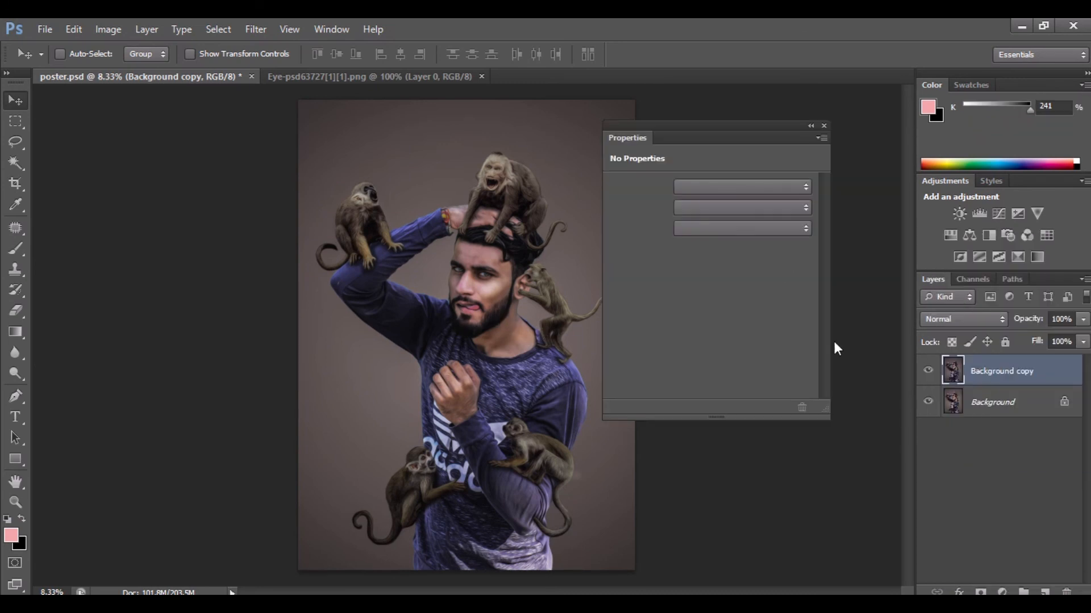
left_click(745, 189)
left_click(736, 247)
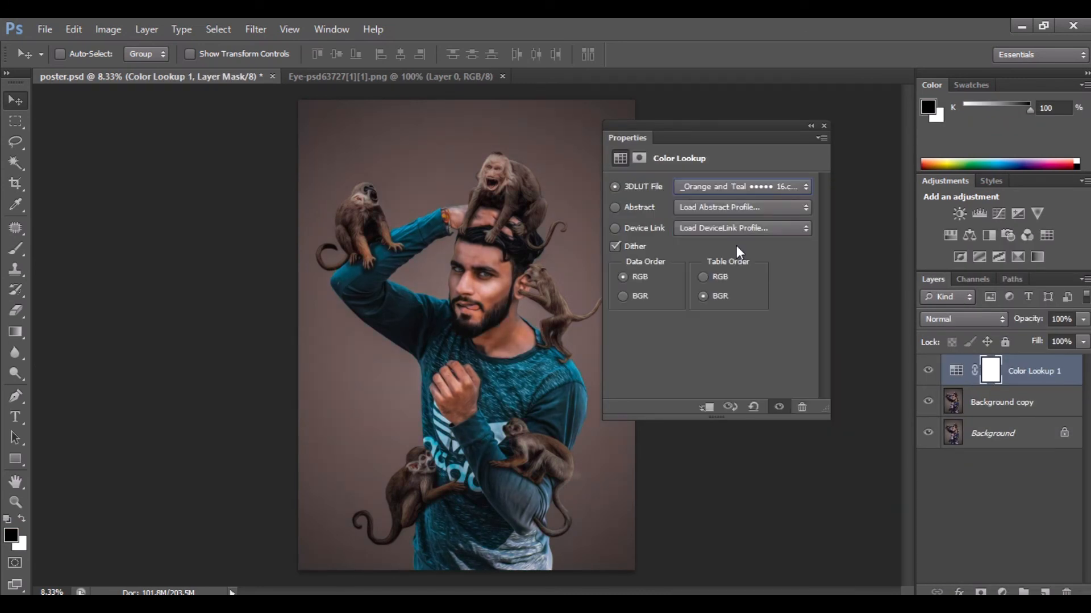
left_click(823, 125)
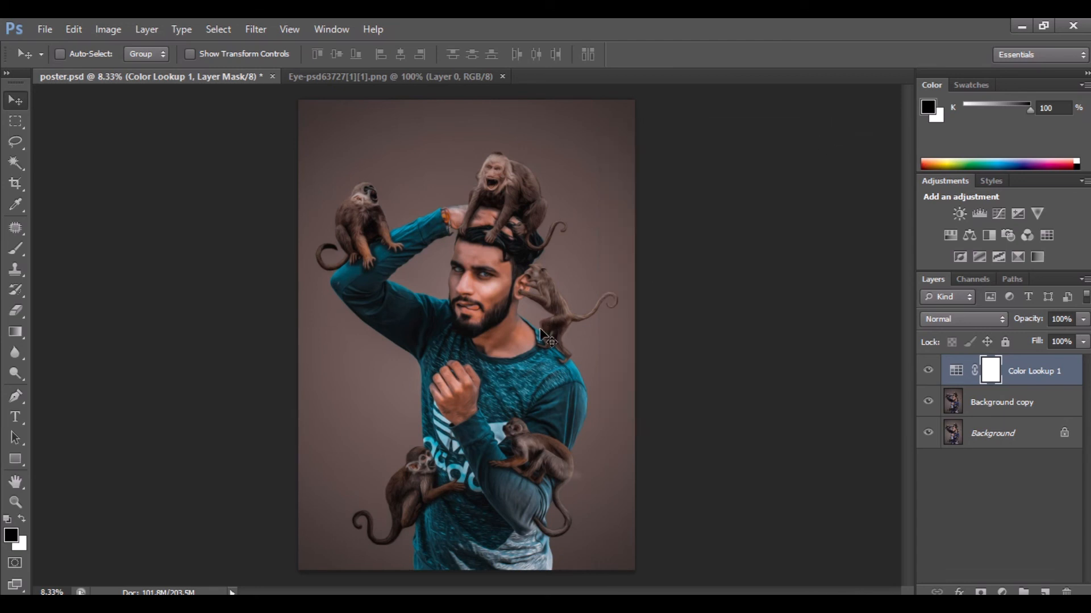
left_click_drag(1018, 372, 1044, 592)
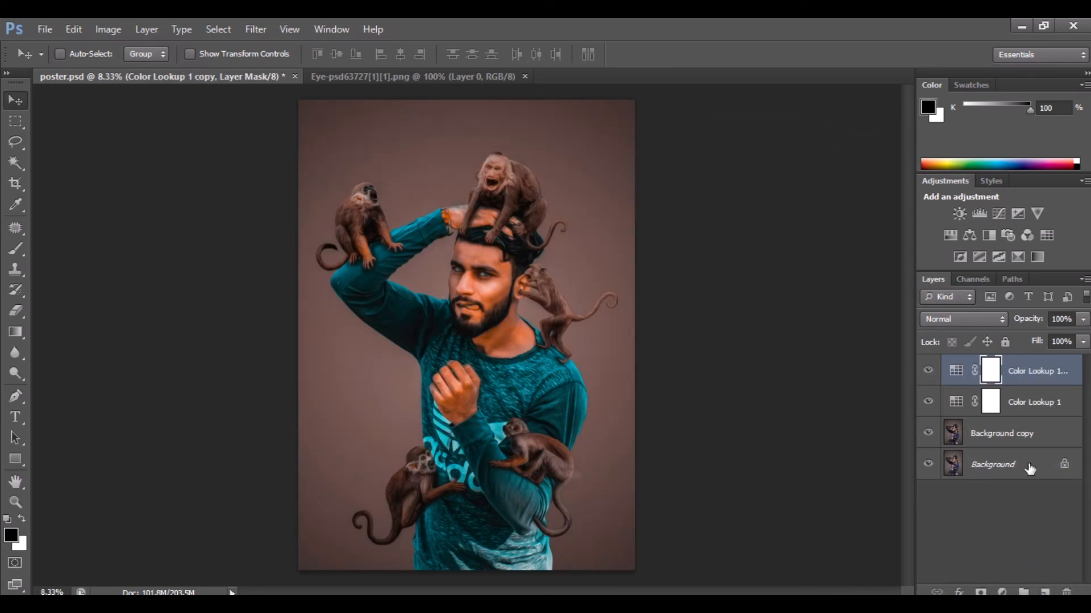
Soften the duplicated Color Lookup over the model's face and neck by painting its mask black with a 600 px brush at 52% opacity
left_click(1064, 320)
key("ctrl+plus")
key("ctrl+plus")
key("ctrl+plus")
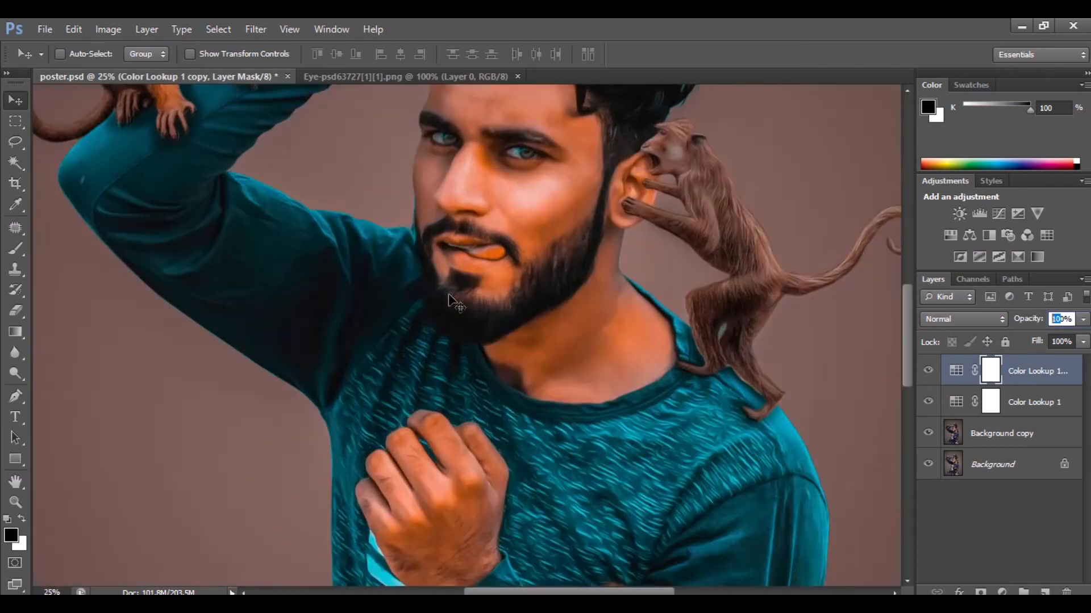
scroll(456, 299, "up", 3)
left_click(14, 254)
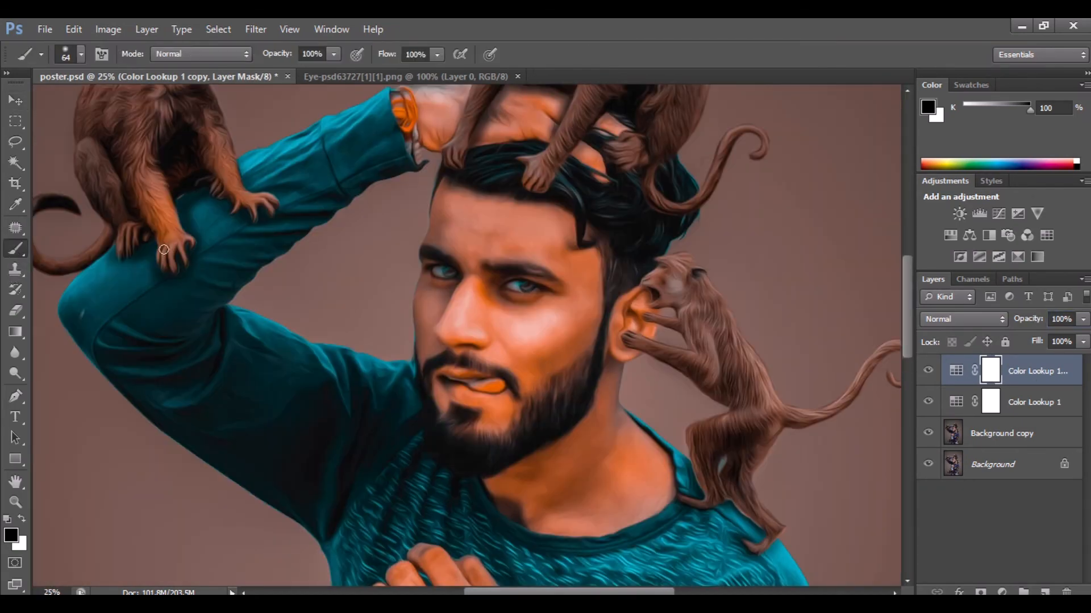
left_click(334, 54)
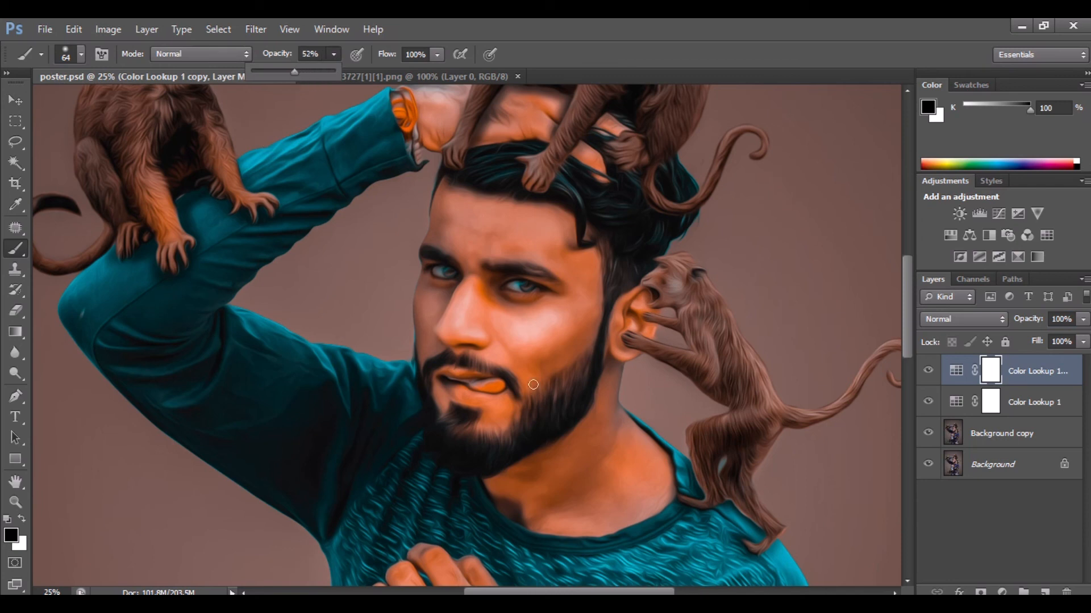
left_click(542, 344)
key("bracketright")
key("bracketright")
key("bracketright")
key("bracketright")
key("bracketright")
key("bracketright")
key("bracketright")
key("bracketright")
key("bracketright")
key("bracketright")
key("bracketright")
key("bracketright")
key("bracketright")
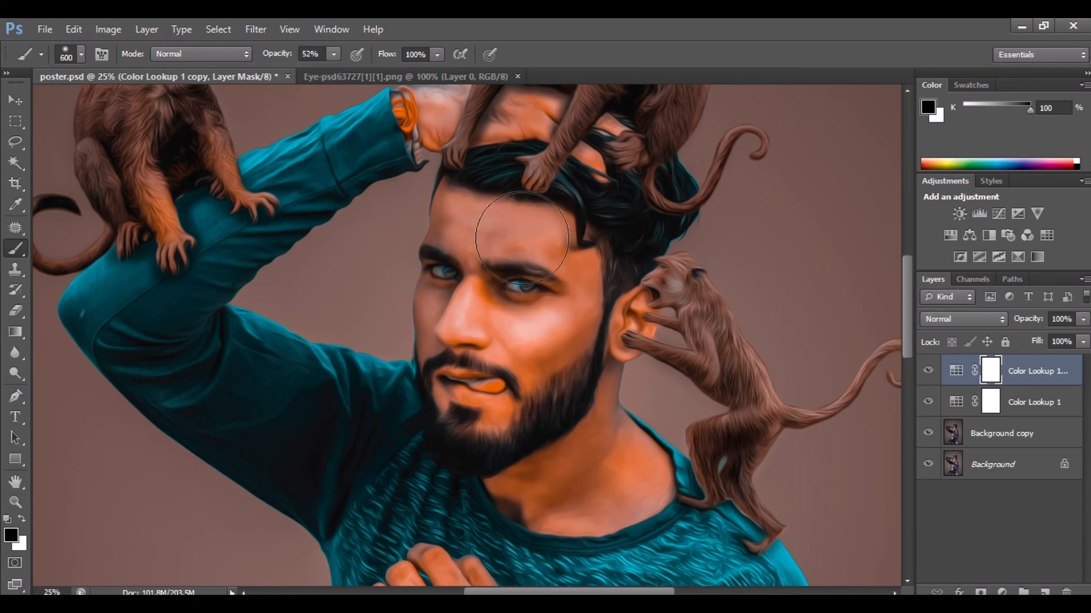
mouse_move(511, 349)
left_mouse_down()
mouse_move(470, 414)
mouse_move(523, 352)
mouse_move(502, 294)
mouse_move(491, 295)
mouse_move(600, 312)
mouse_move(607, 304)
mouse_move(545, 466)
mouse_move(609, 494)
mouse_move(587, 427)
mouse_move(471, 387)
mouse_move(634, 441)
left_mouse_up()
key("ctrl+minus")
key("ctrl+minus")
key("ctrl+minus")
key("ctrl+minus")
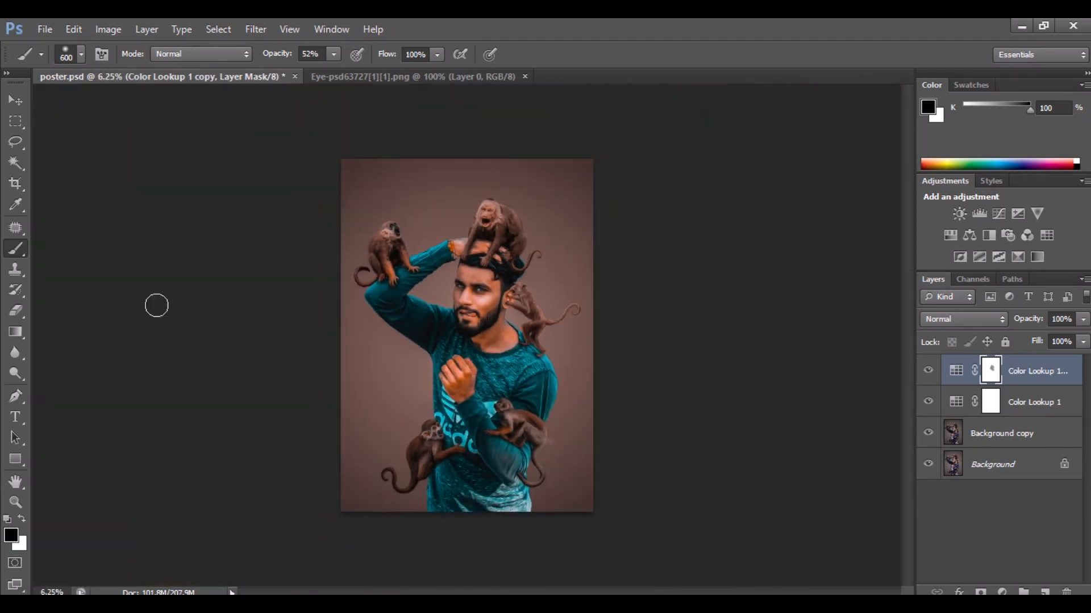
left_click(12, 100)
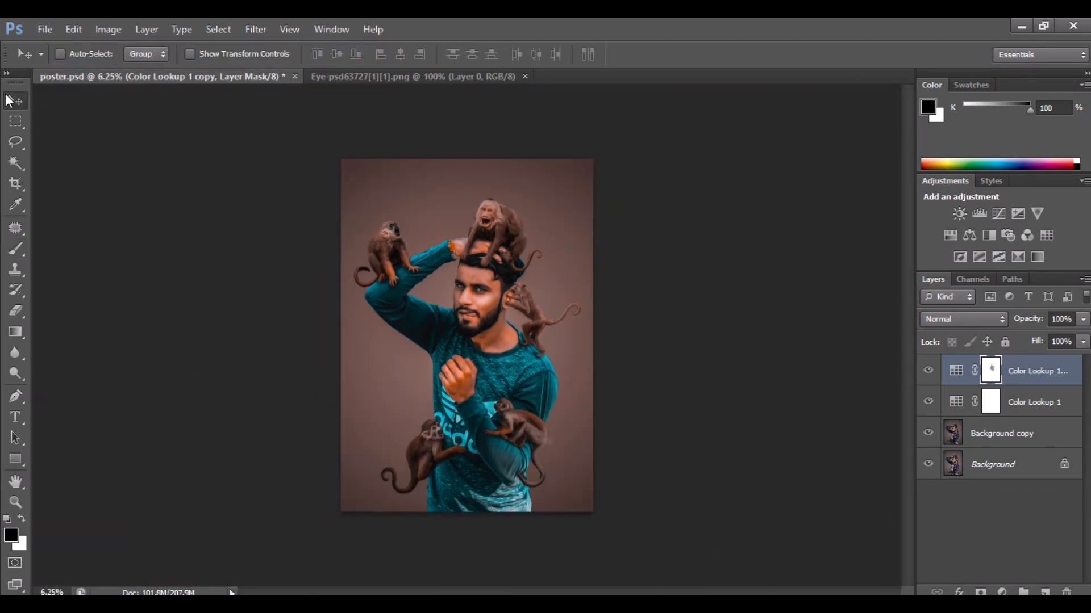
Merge all visible layers and add a Vibrance adjustment layer, adjusting the vibrance and saturation of the whole poster
right_click(1027, 373)
left_click(932, 421)
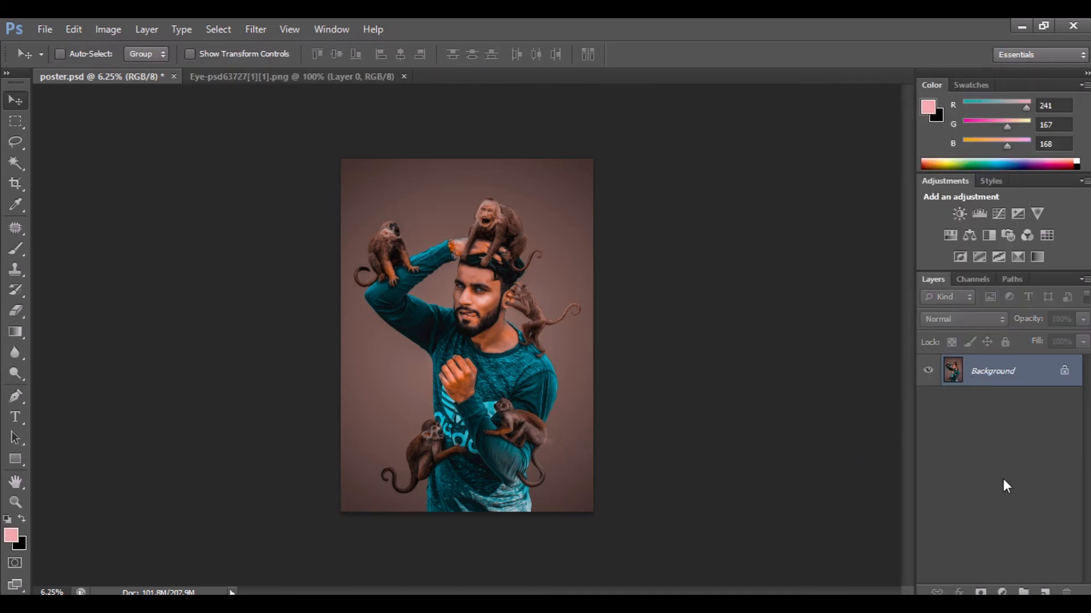
left_click(1002, 591)
left_click(1002, 374)
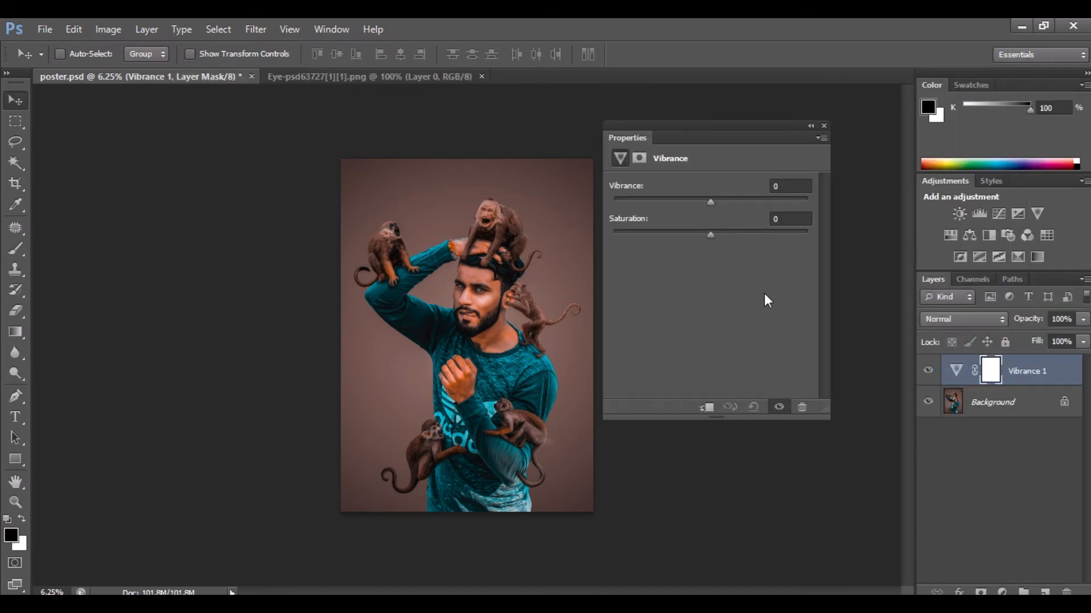
left_click_drag(735, 207, 710, 233)
left_click(824, 126)
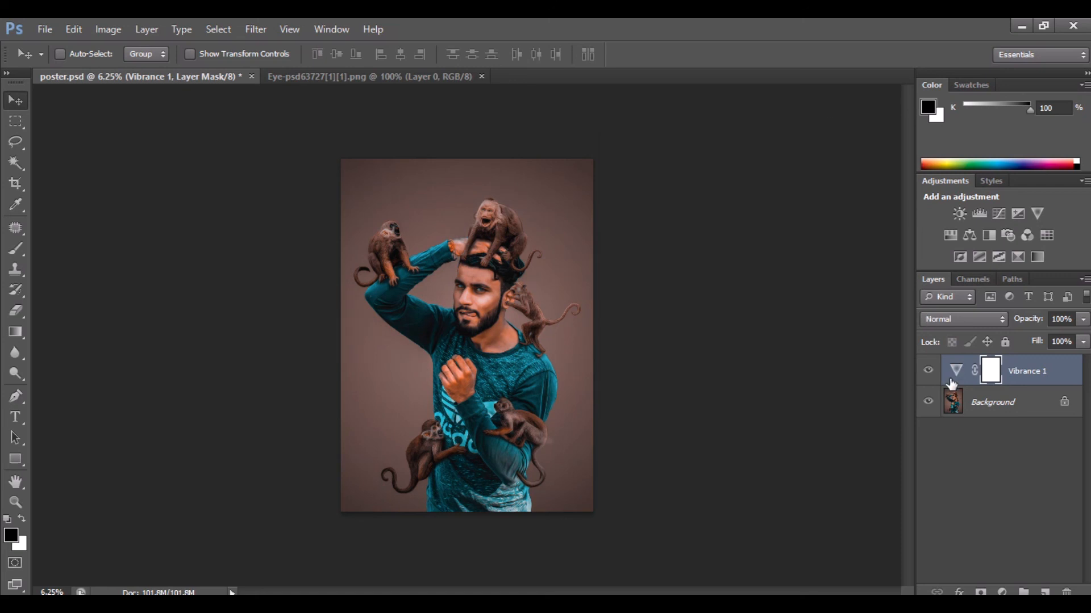
Compare the poster with and without the Vibrance adjustment, and merge the adjustment down into the Background
left_click(926, 370)
left_click(926, 371)
left_click(926, 372)
left_click(927, 372)
right_click(1042, 373)
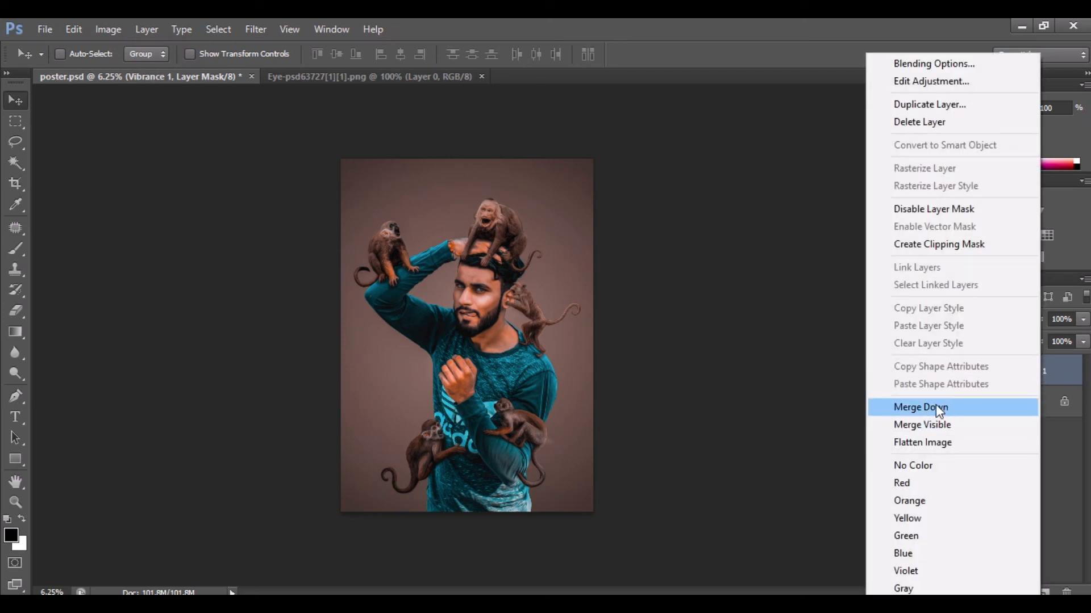
left_click(935, 404)
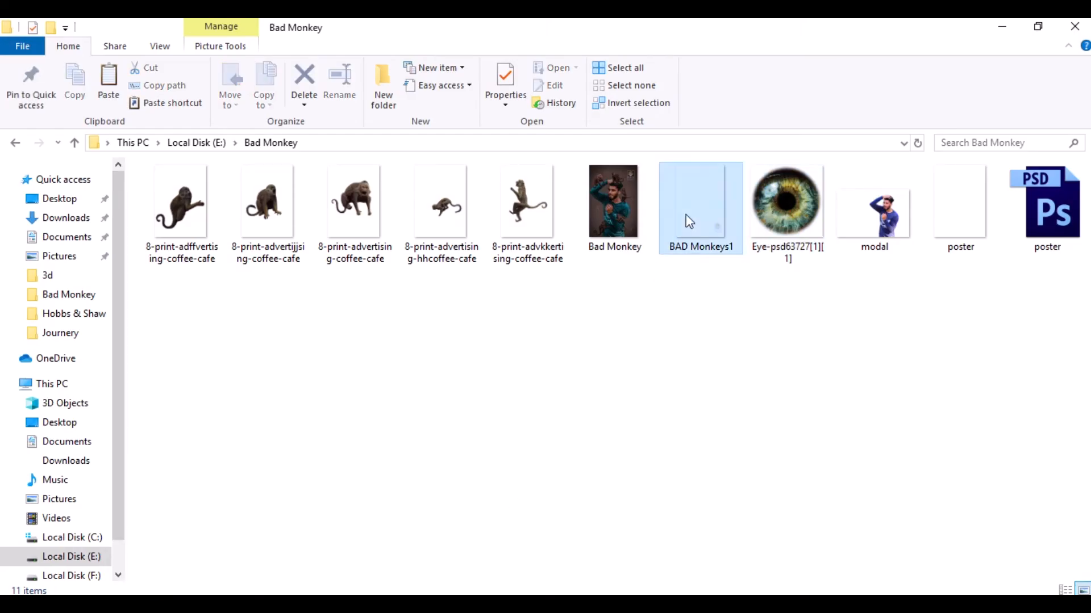
Open the BAD Monkeys1 logo image from the Bad Monkey folder in Photoshop and place it in the poster's upper-right corner
left_click_drag(689, 222, 450, 79)
left_click_drag(248, 178, 557, 189)
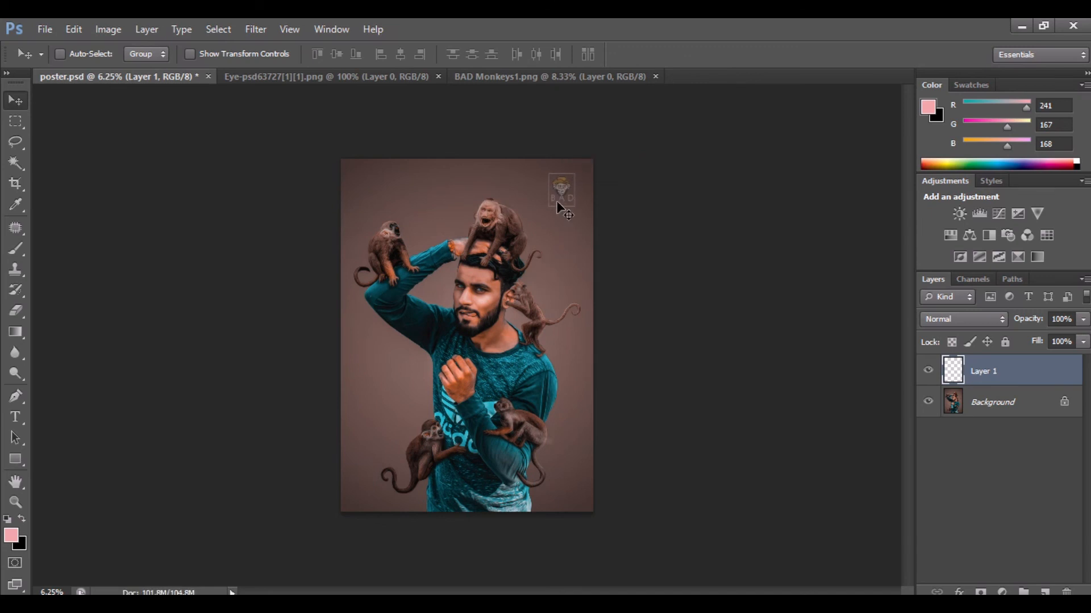
Enlarge the logo in the poster's upper-right corner with Free Transform and merge it down into the Background
left_click(74, 29)
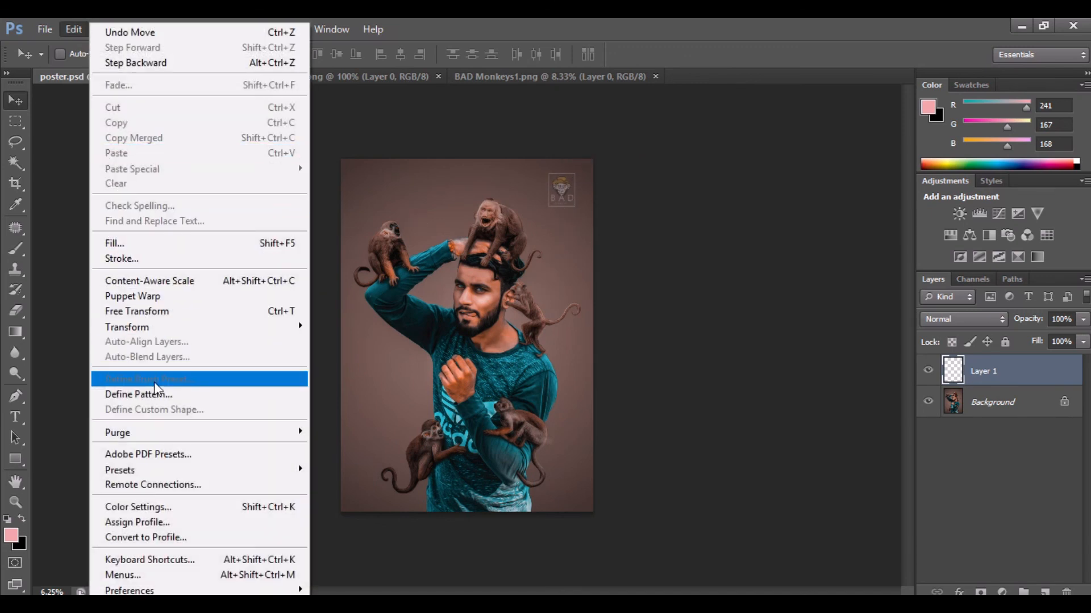
left_click(159, 311)
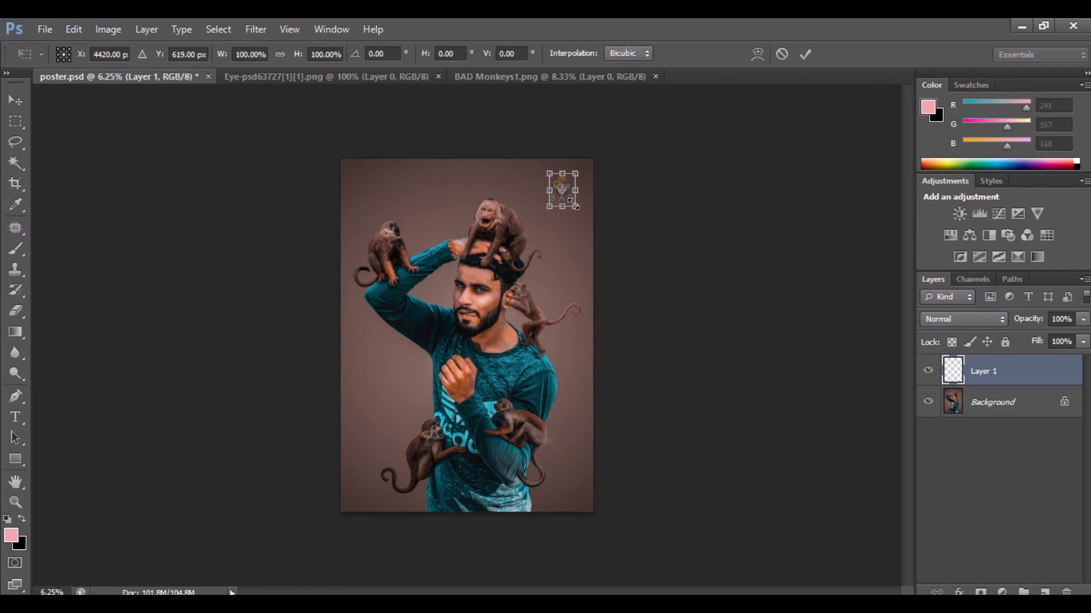
mouse_move(575, 205)
left_mouse_down()
mouse_move(582, 213)
mouse_move(559, 204)
left_mouse_up()
left_click(15, 100)
left_click(467, 254)
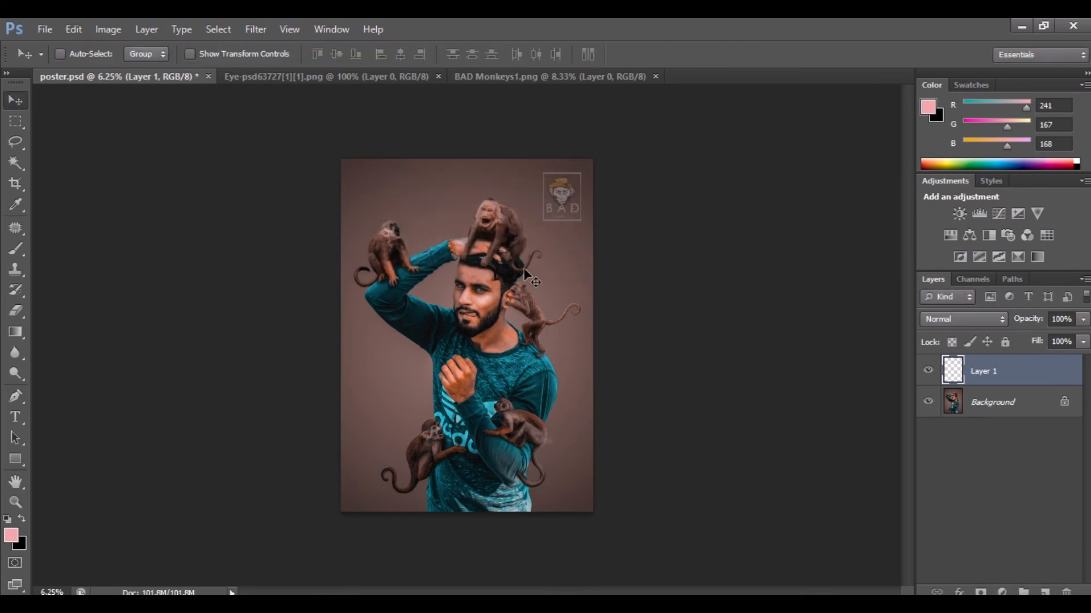
right_click(1015, 373)
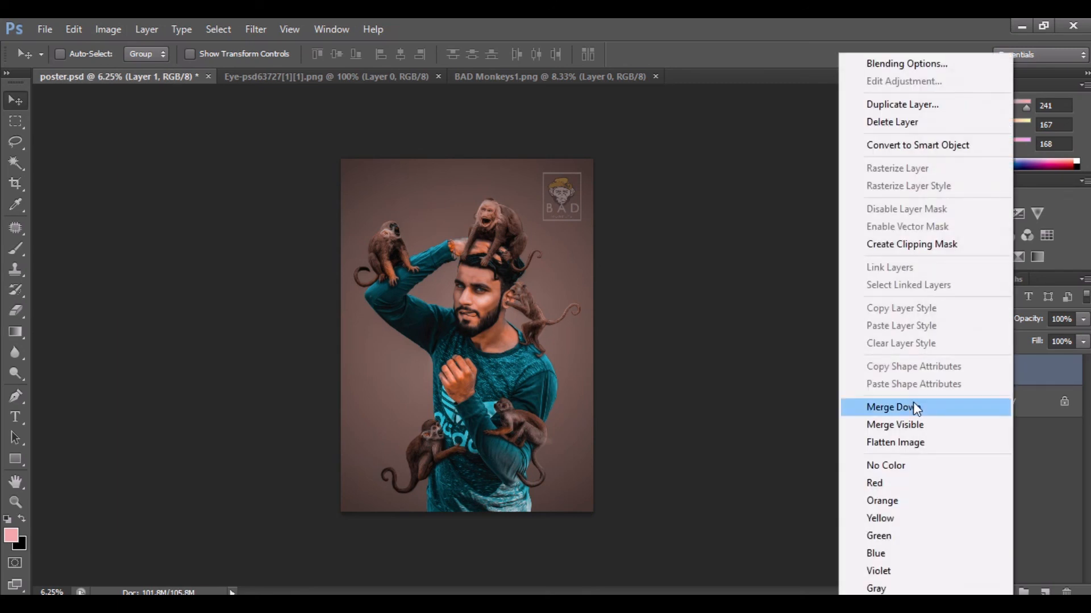
left_click(918, 407)
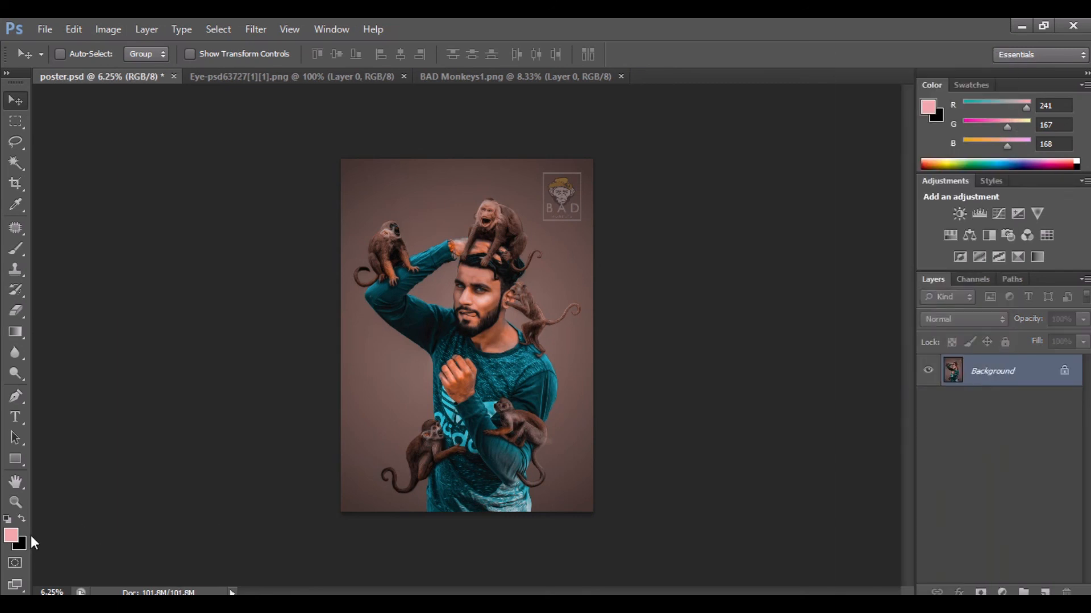
Add a reversed radial black-to-transparent Gradient Fill at 90° and 250% scale as a vignette, and merge it into the Background
left_click(24, 520)
left_click(1002, 591)
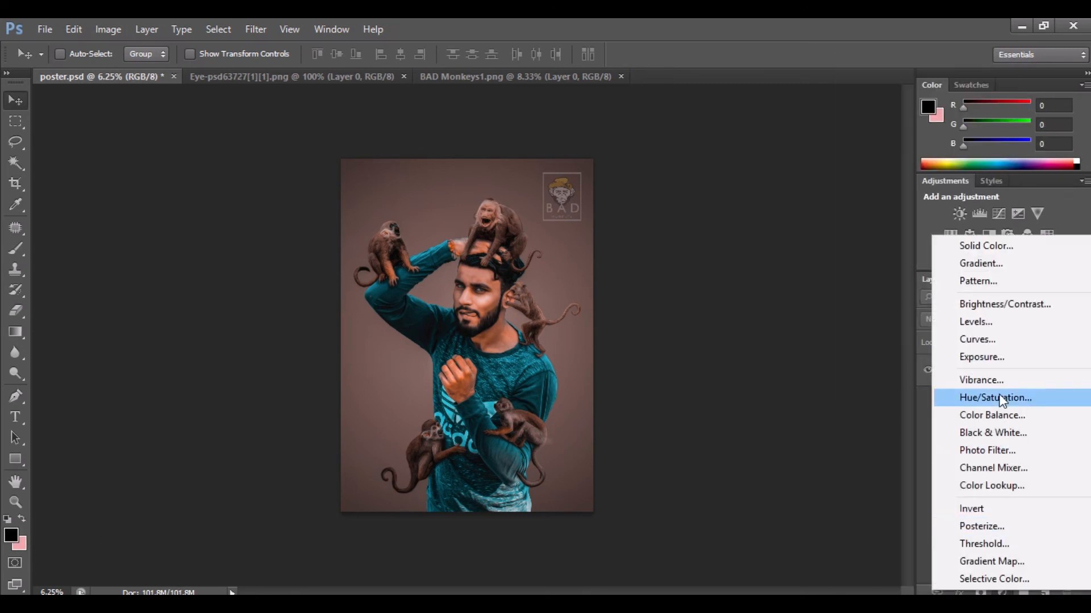
left_click(976, 264)
left_click(829, 210)
left_click(817, 236)
left_click(800, 291)
left_click(834, 270)
left_click_drag(845, 290, 809, 269)
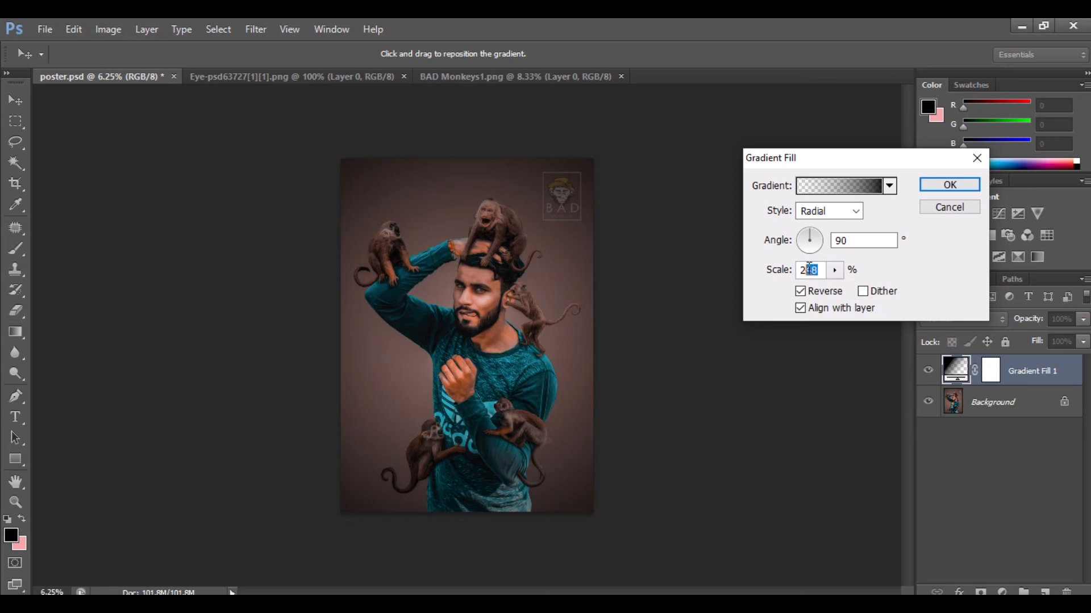
type("50")
left_click(949, 184)
right_click(1012, 369)
left_click(891, 407)
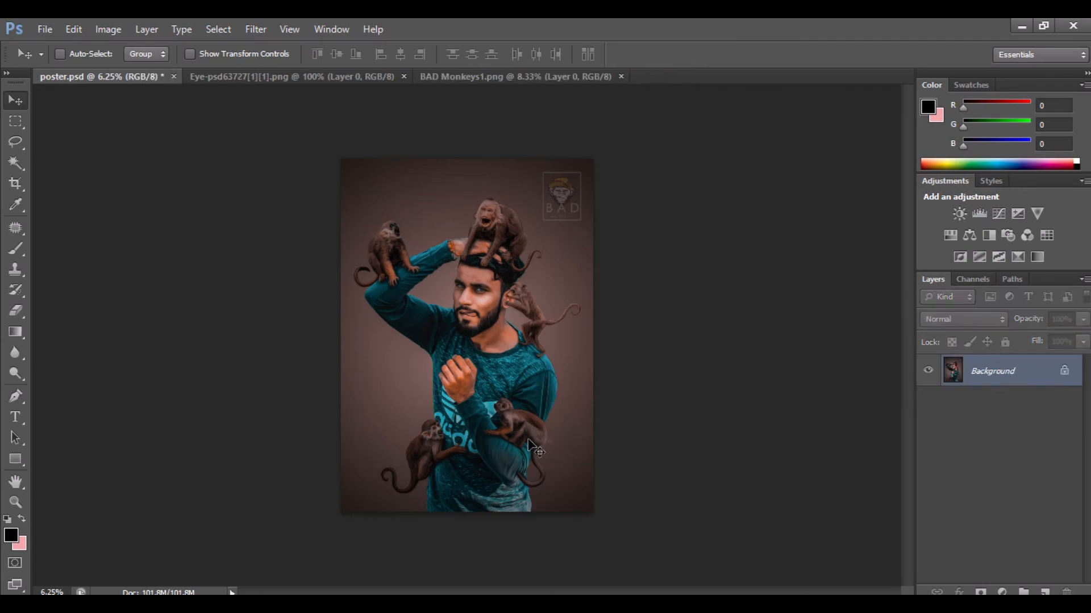